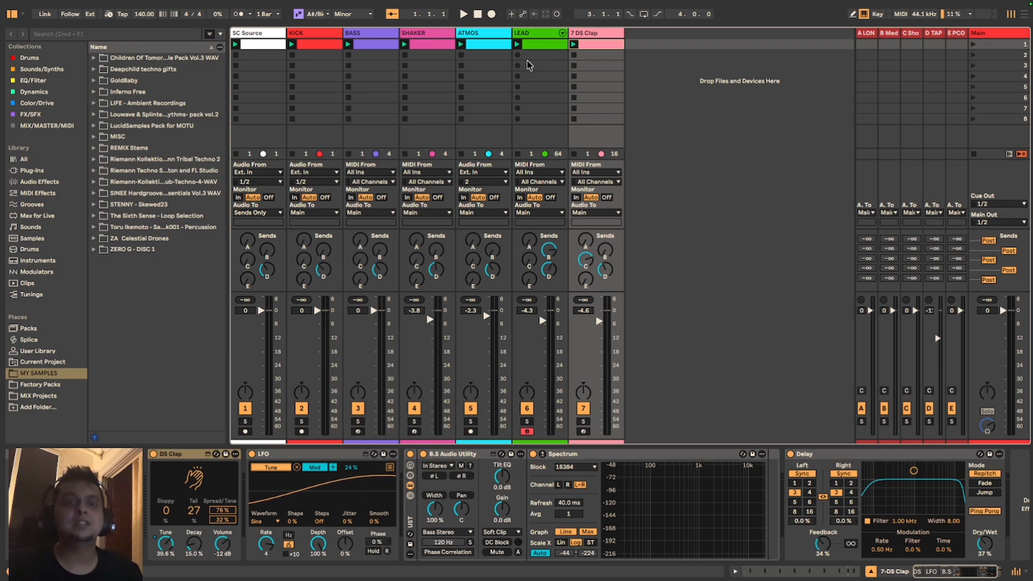
Step: Play the first scene to hear the full mix, stop it, and look over the KICK and BASS tracks' devices
left_click(972, 44)
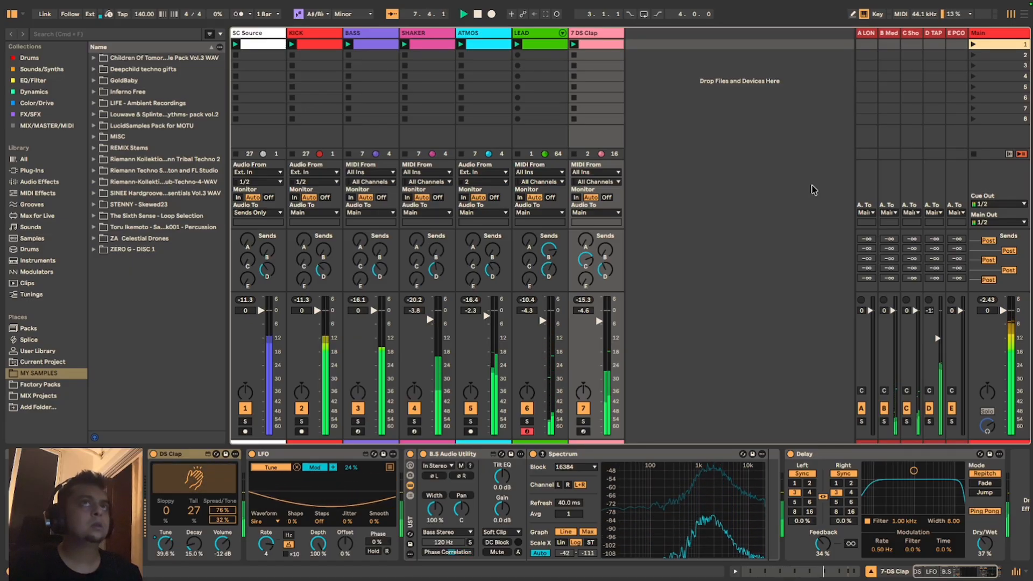
key("space")
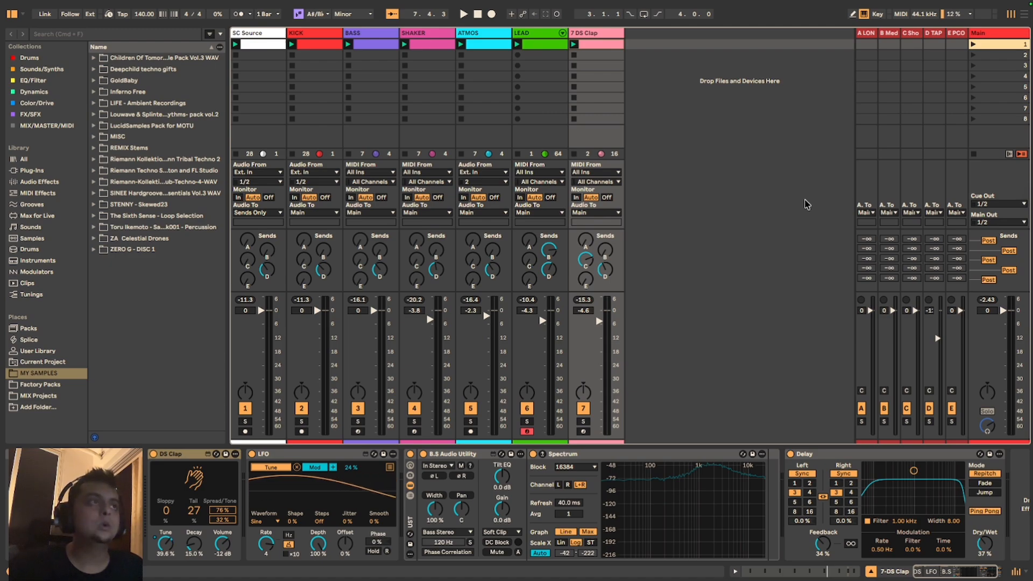
left_click(309, 45)
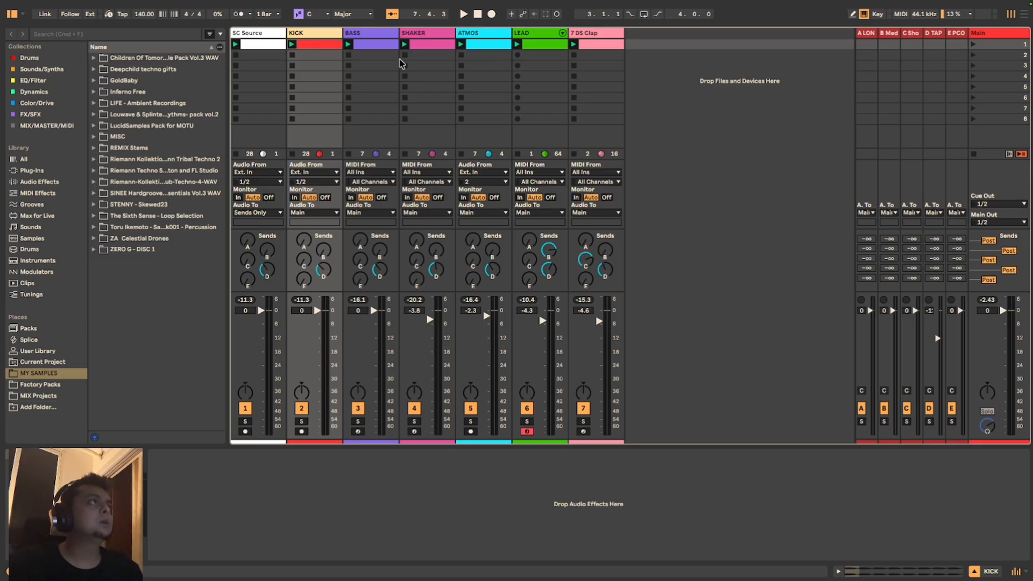
left_click(377, 33)
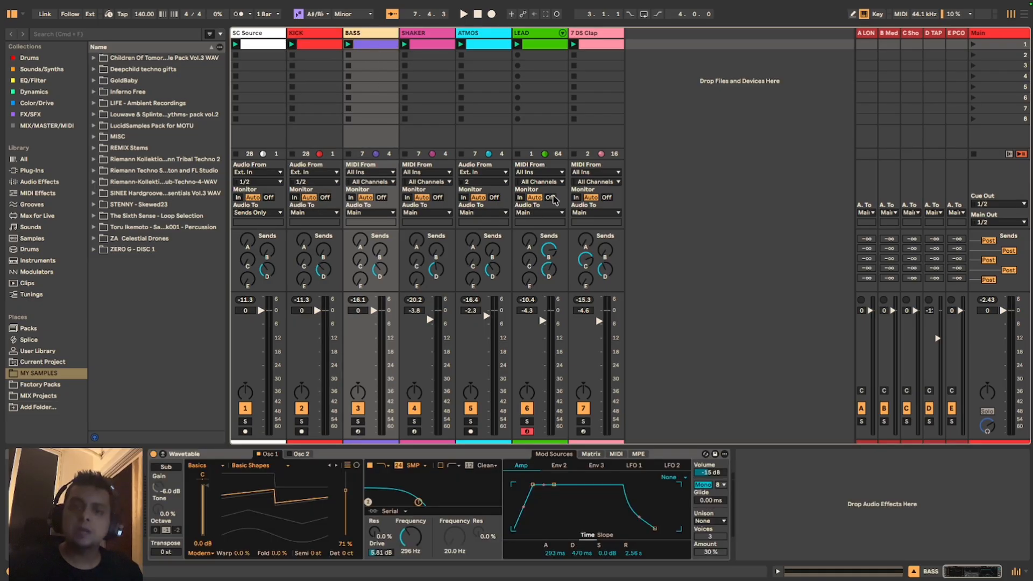
left_click(314, 36)
Step: Find the Compressor by searching the whole library for "comp", add it to the BASS track, and clear the search
left_click(381, 34)
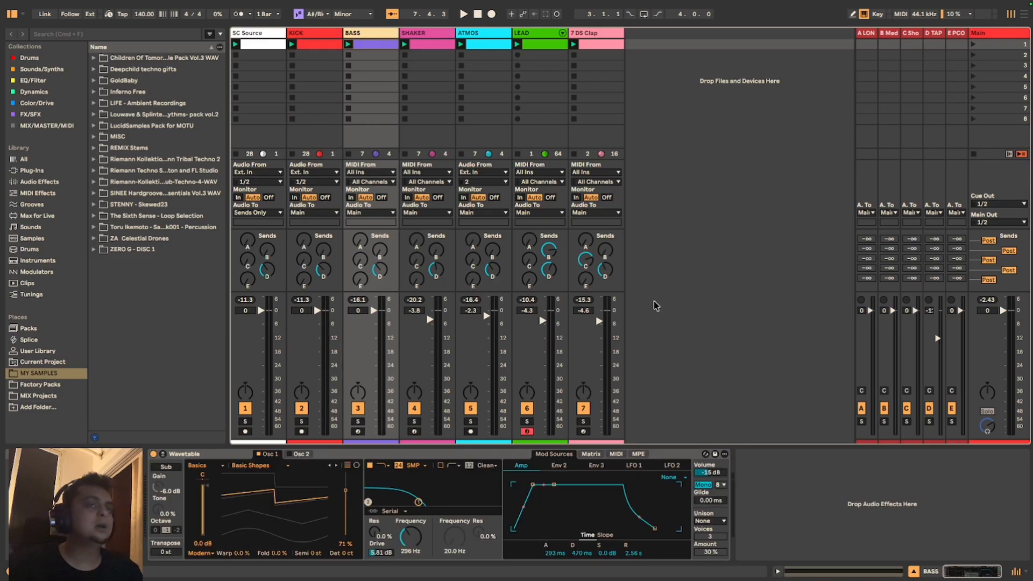
left_click(120, 36)
type("comp")
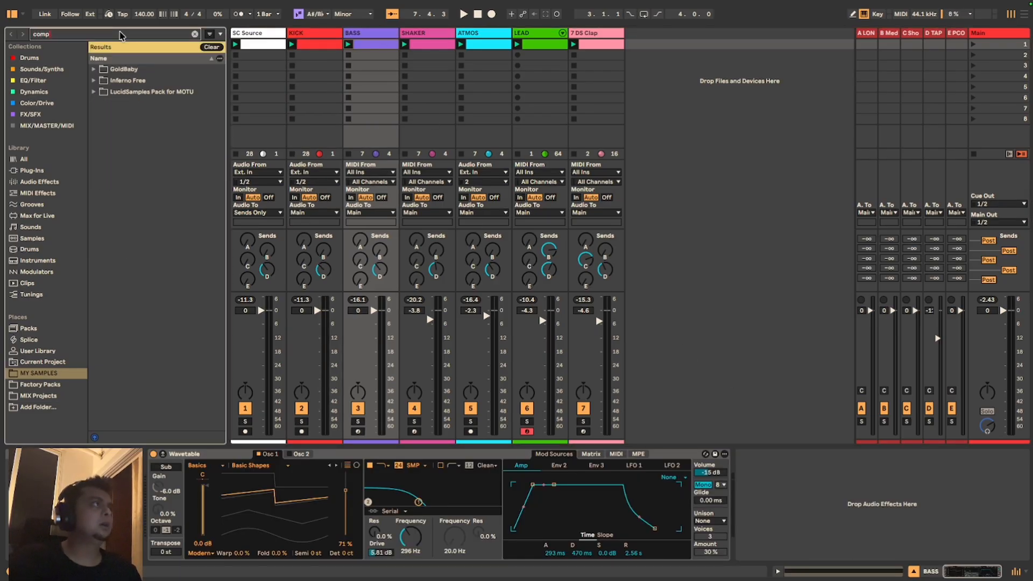
left_click(35, 160)
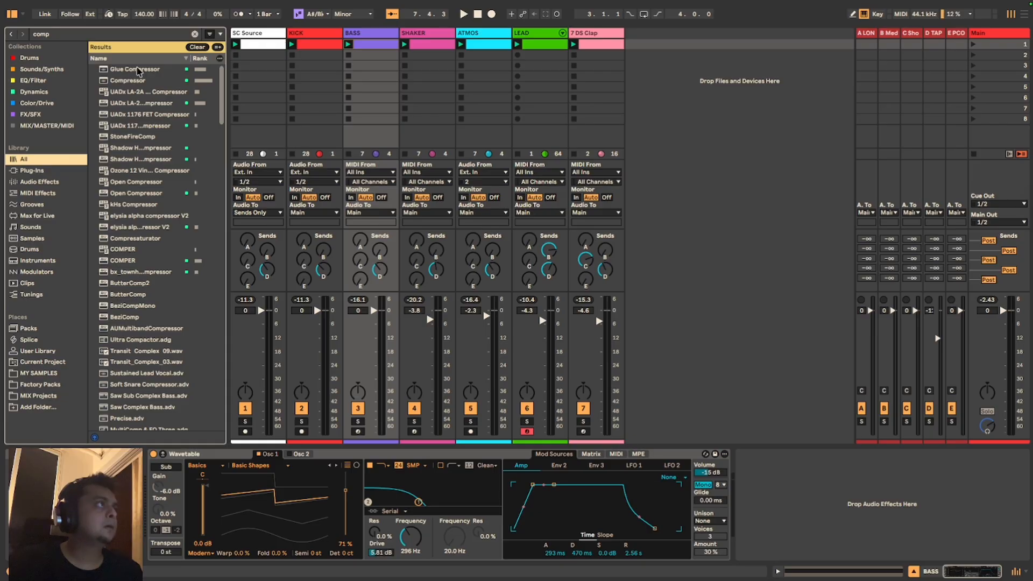
left_click(136, 80)
double_click(136, 81)
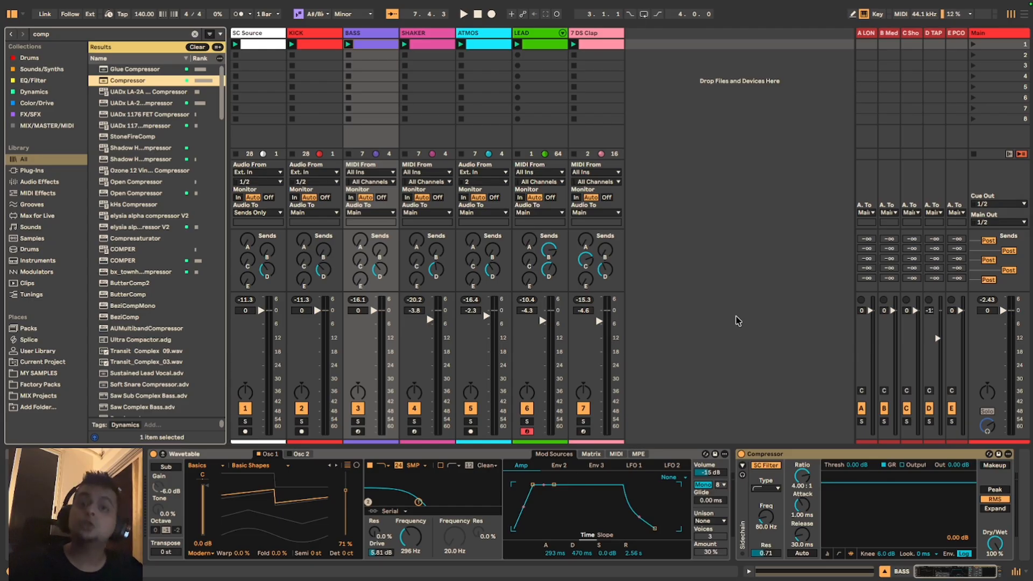
left_click(195, 34)
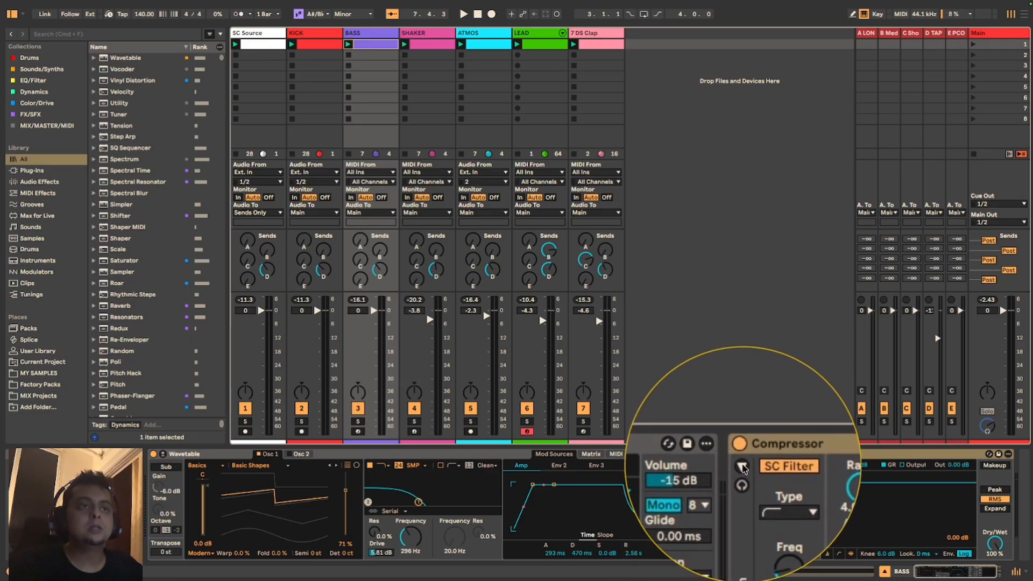
Step: Expand the BASS compressor's sidechain section and enable an external sidechain with SC Source as the input
left_click(742, 466)
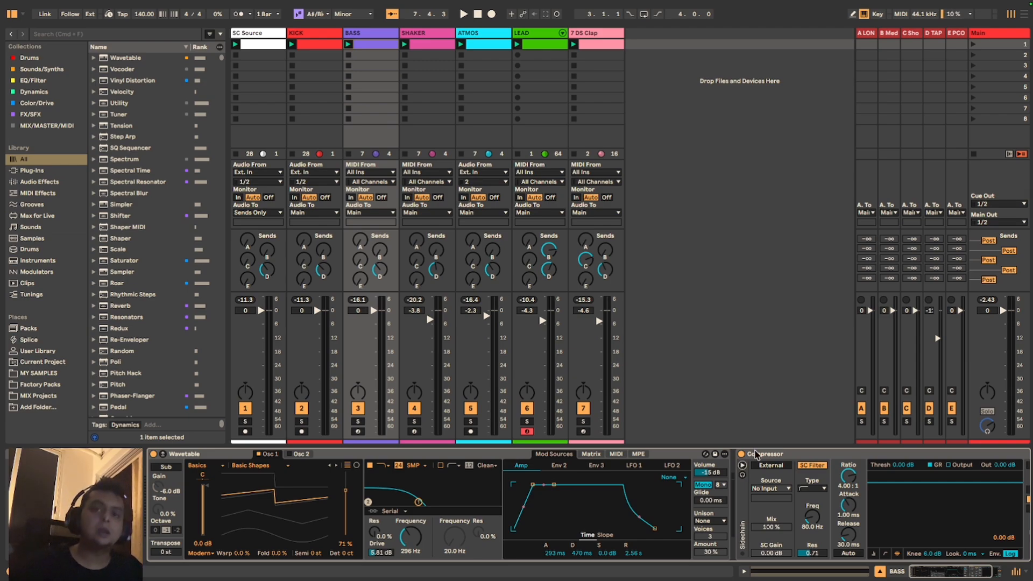
left_click(773, 471)
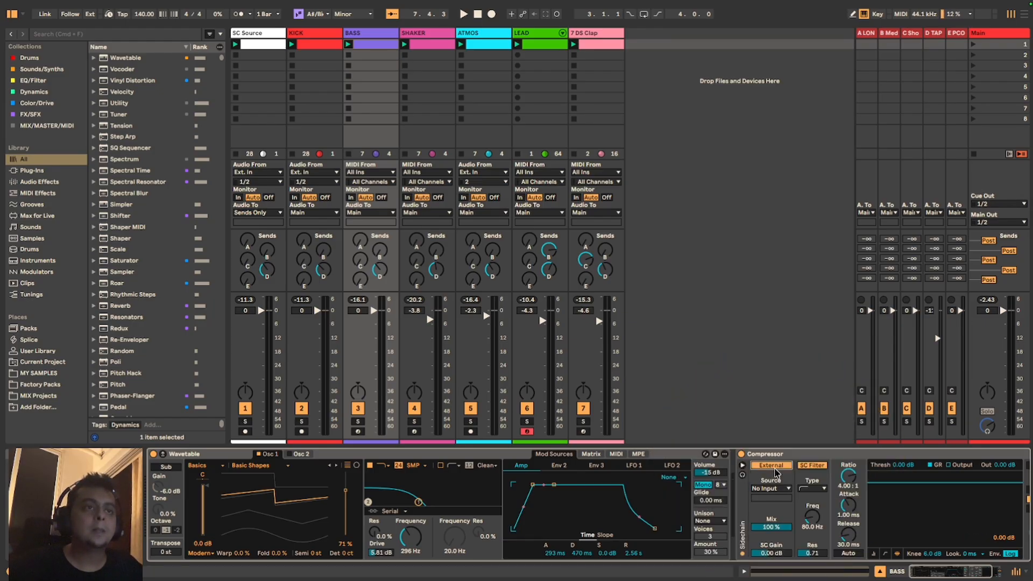
left_click(770, 489)
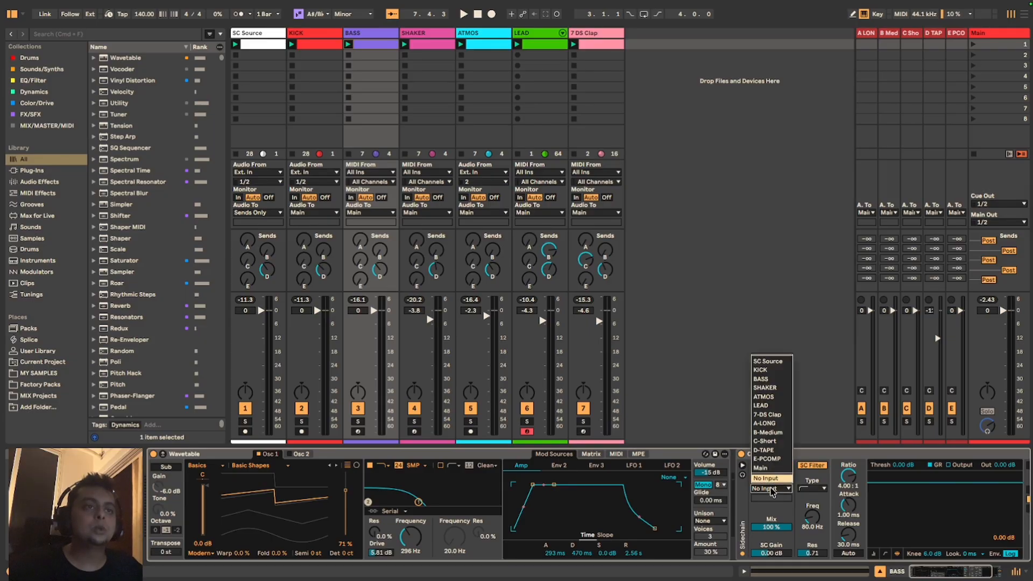
left_click(775, 363)
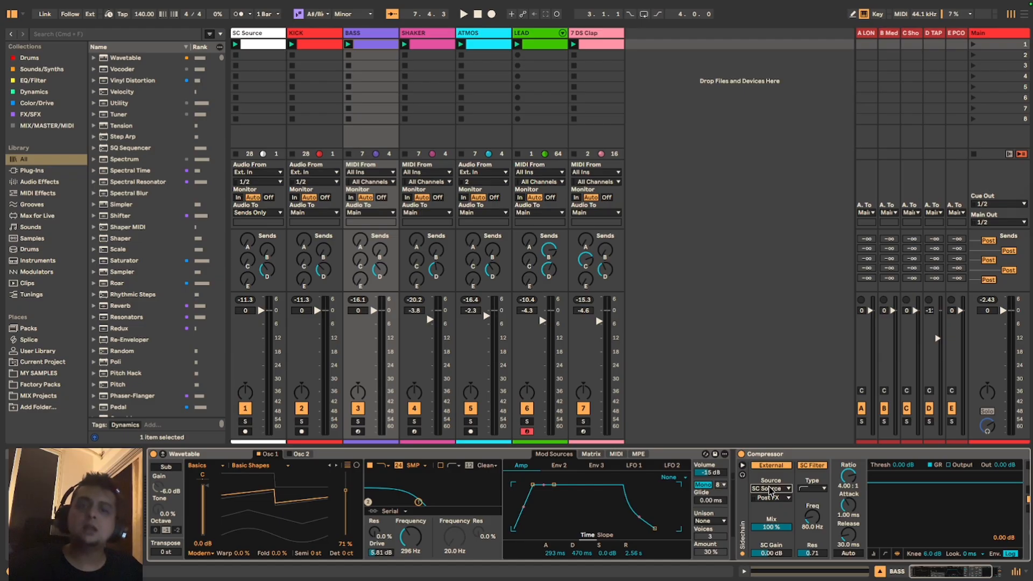
Step: Compare the audio clips on the KICK and SC Source tracks, and return to the BASS track's devices
left_click(313, 48)
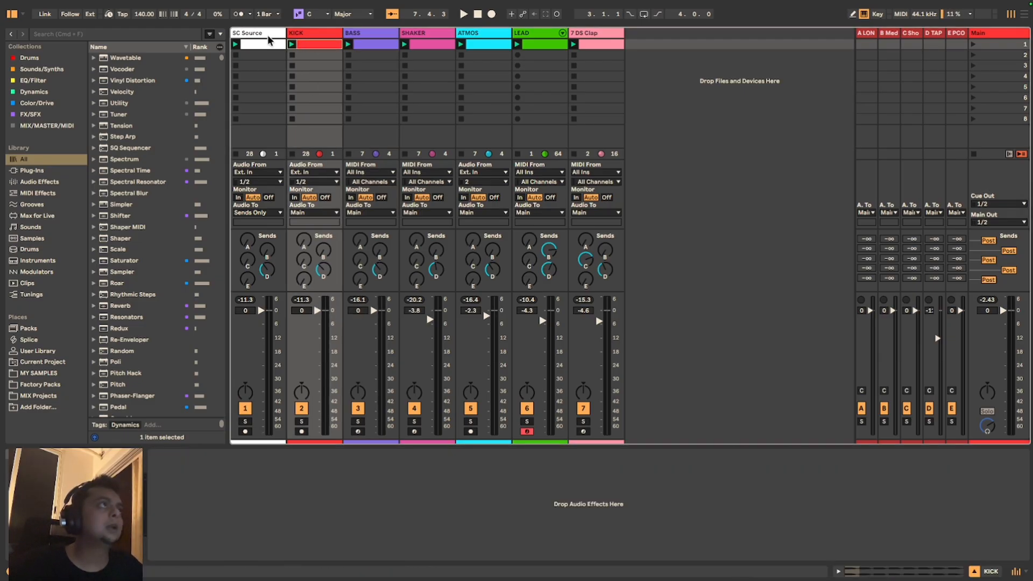
left_click(886, 573)
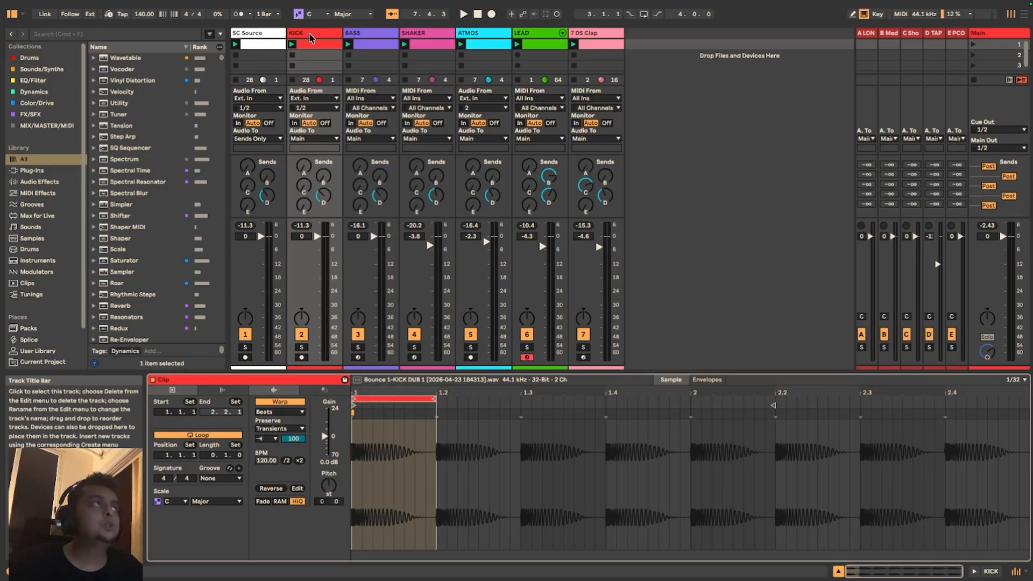
left_click(251, 36)
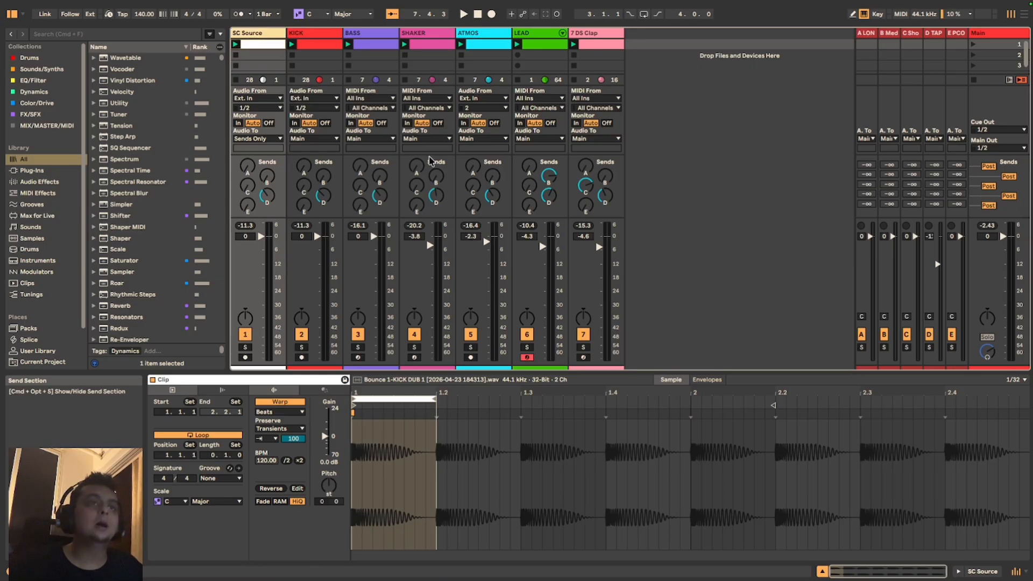
key("Right")
key("Right")
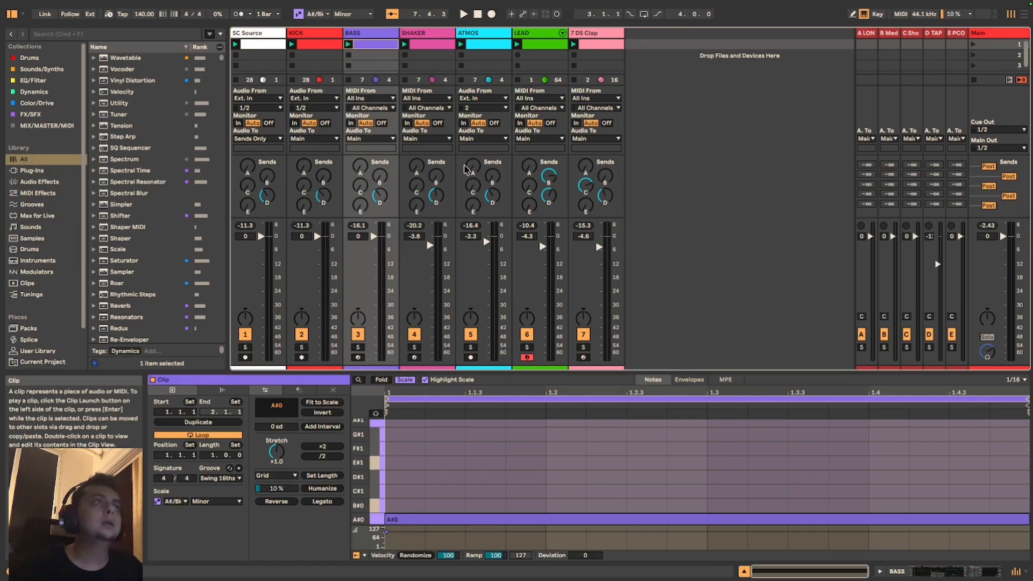
key("shift+Tab")
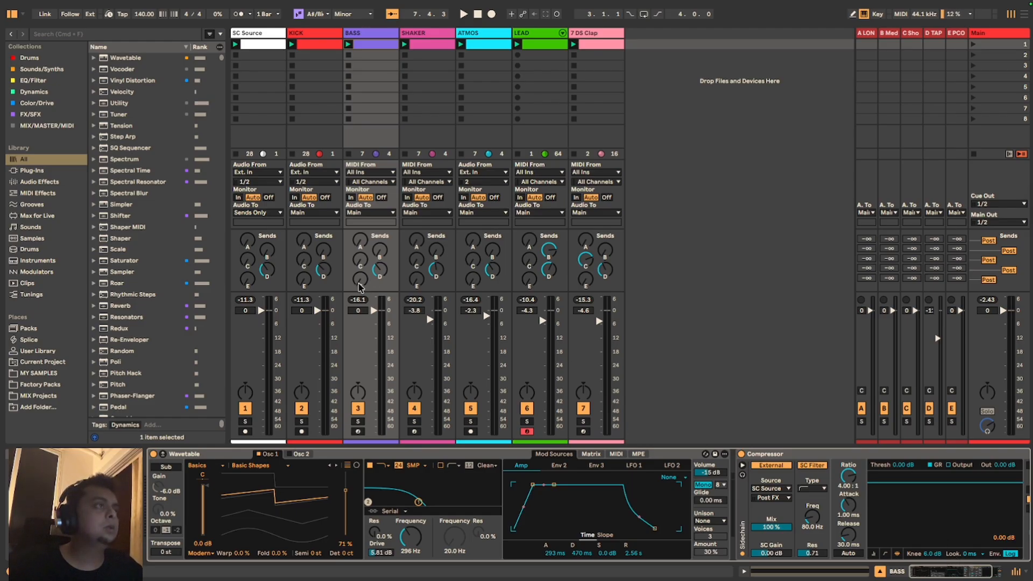
Step: Solo the KICK and BASS tracks together, play them back, and bring up the BASS track's devices
left_click(302, 421)
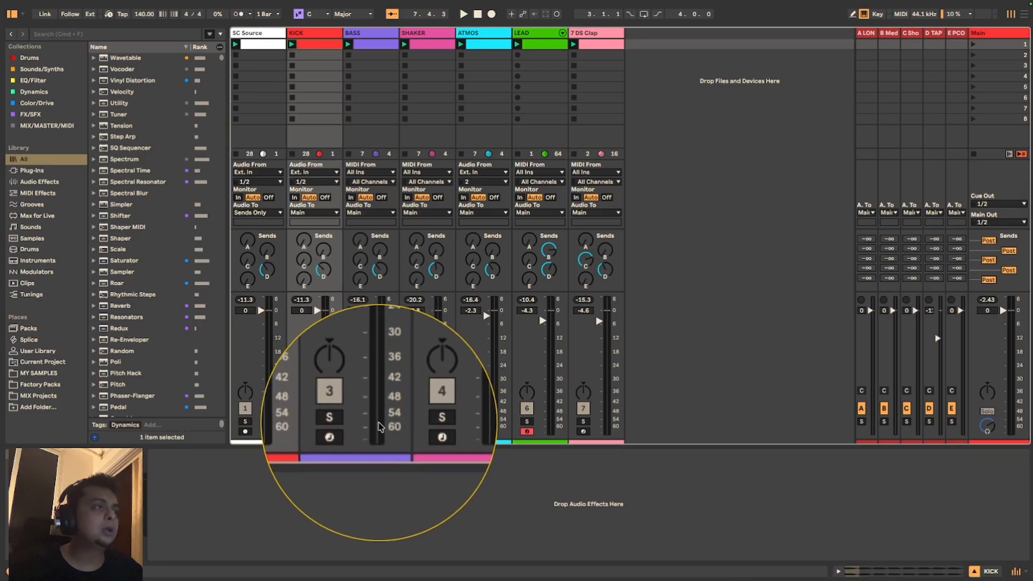
left_click(358, 422)
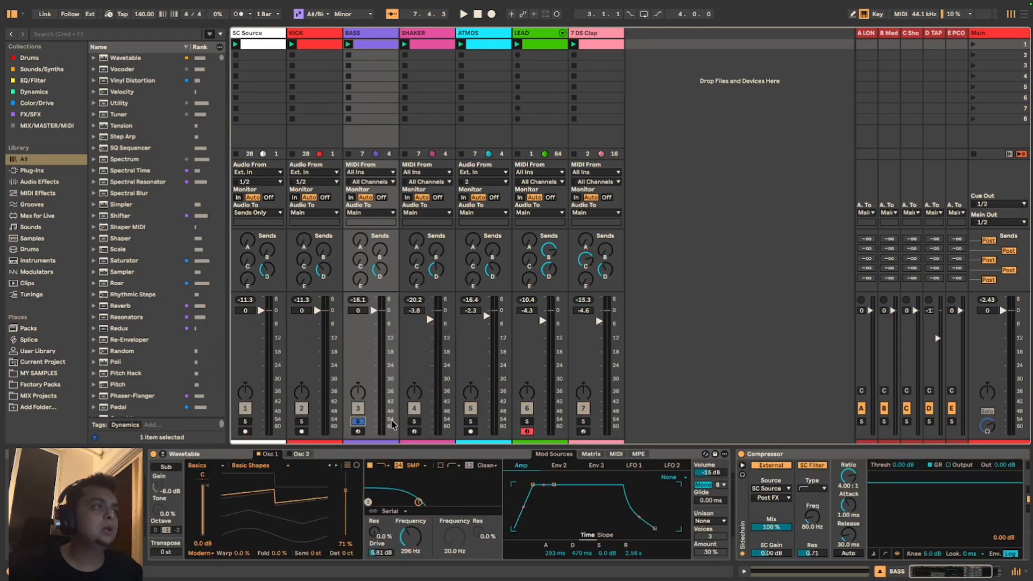
left_click(303, 422, "super")
key("space")
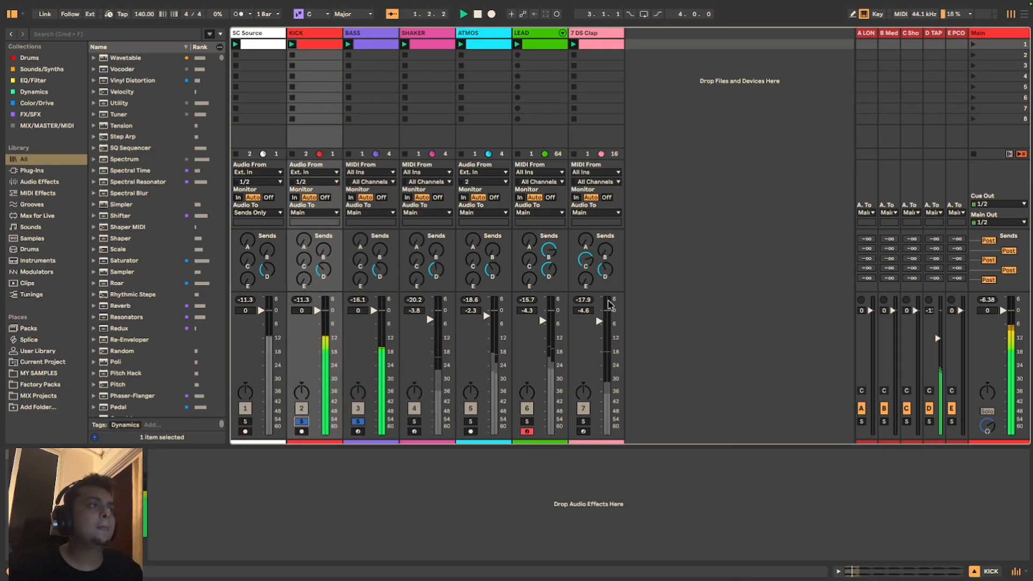
left_click(366, 45)
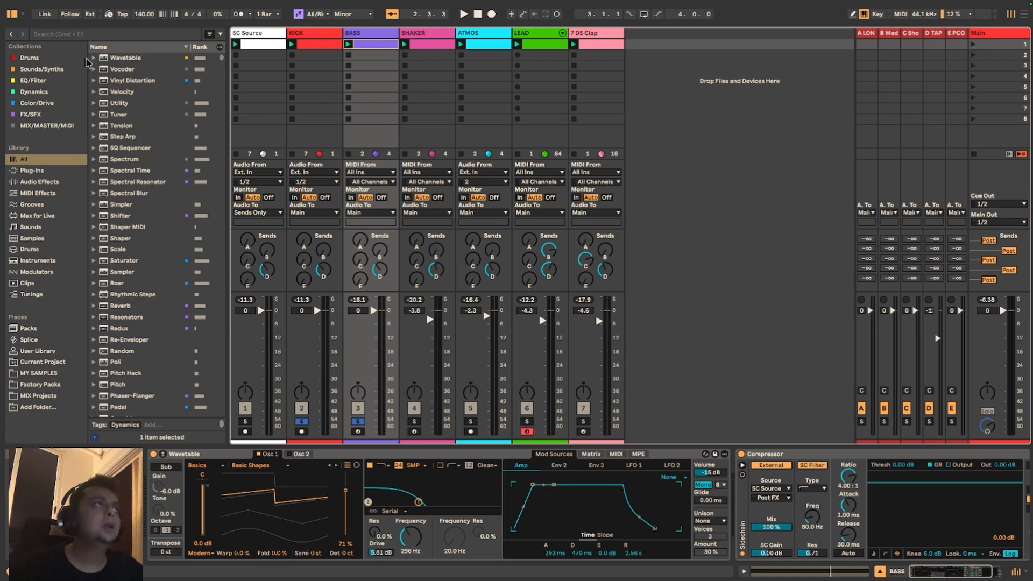
left_click(309, 44)
left_click(364, 47)
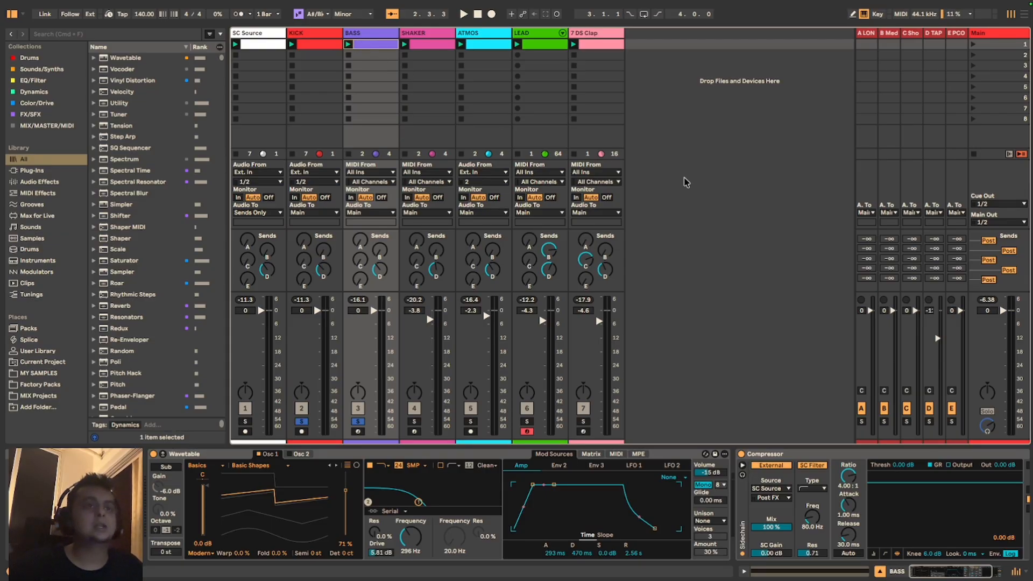
Step: Keep the BASS compressor in its activity view and lower its threshold to about -30.6 dB while listening
left_click_drag(928, 571, 939, 576)
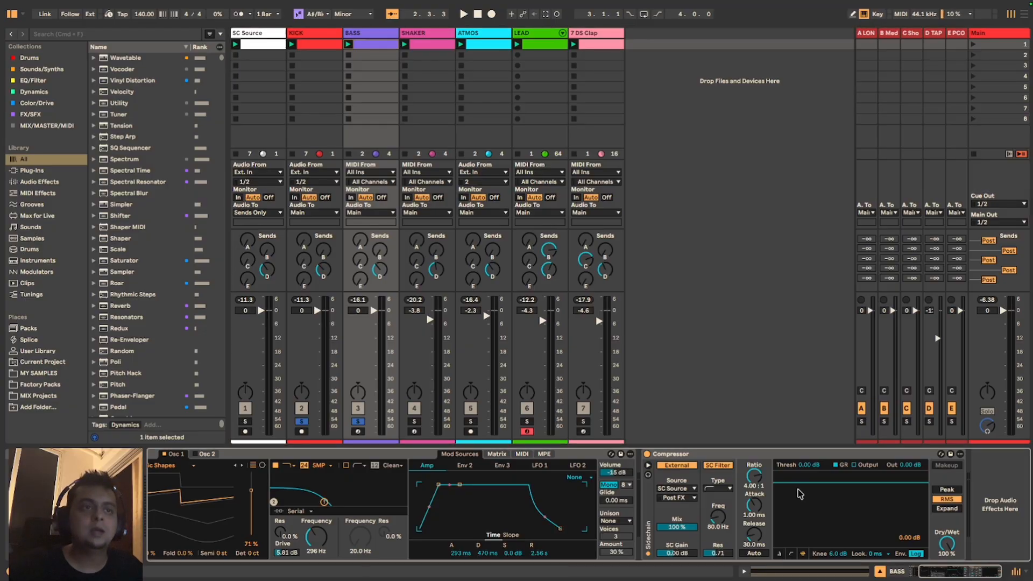
left_click(779, 554)
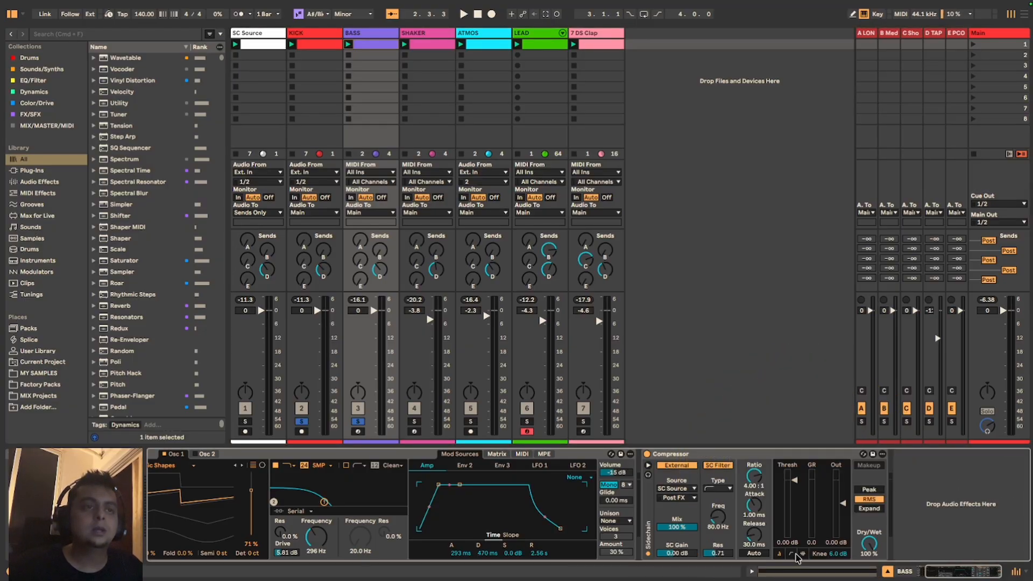
left_click(801, 554)
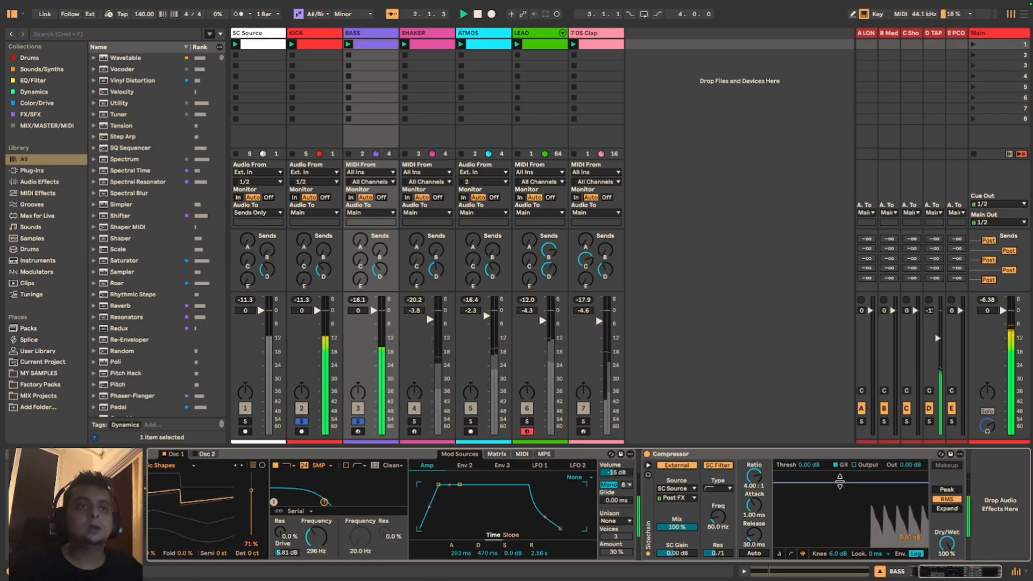
left_click_drag(840, 481, 839, 532)
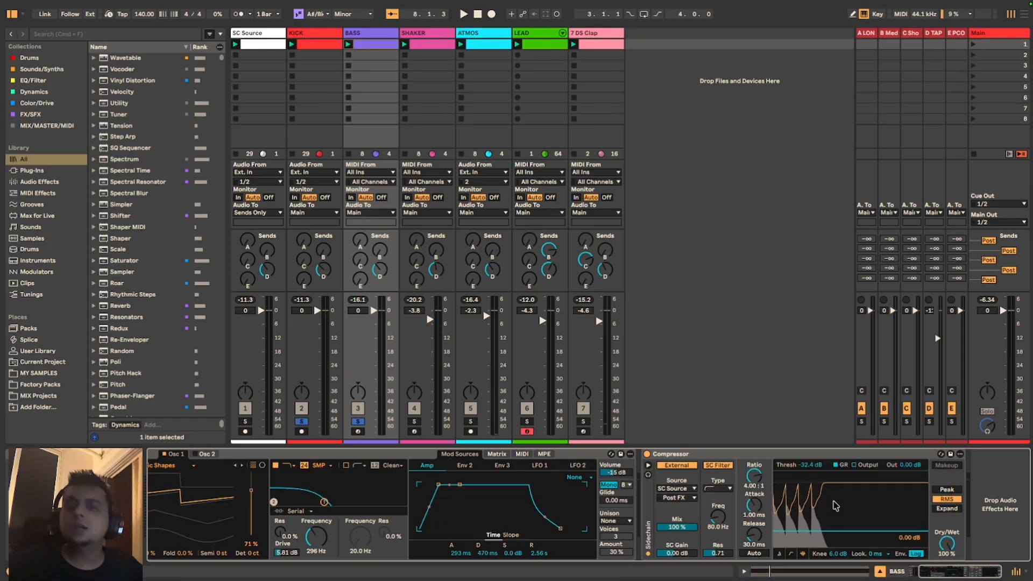
left_click_drag(833, 532, 833, 530)
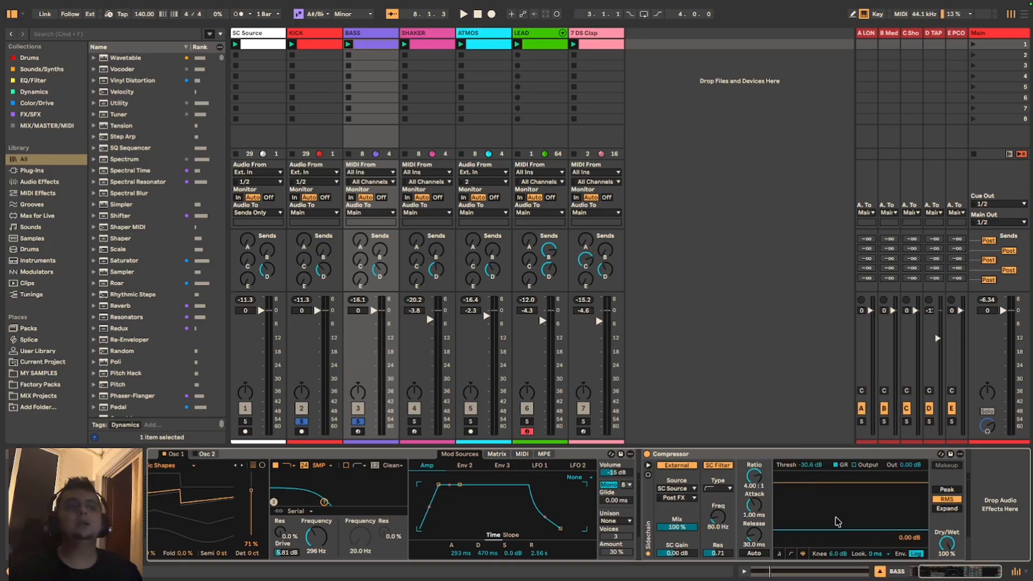
Step: Switch the BASS compressor to Peak detection and fine-tune its threshold to about -34.2 dB during playback
left_click(946, 489)
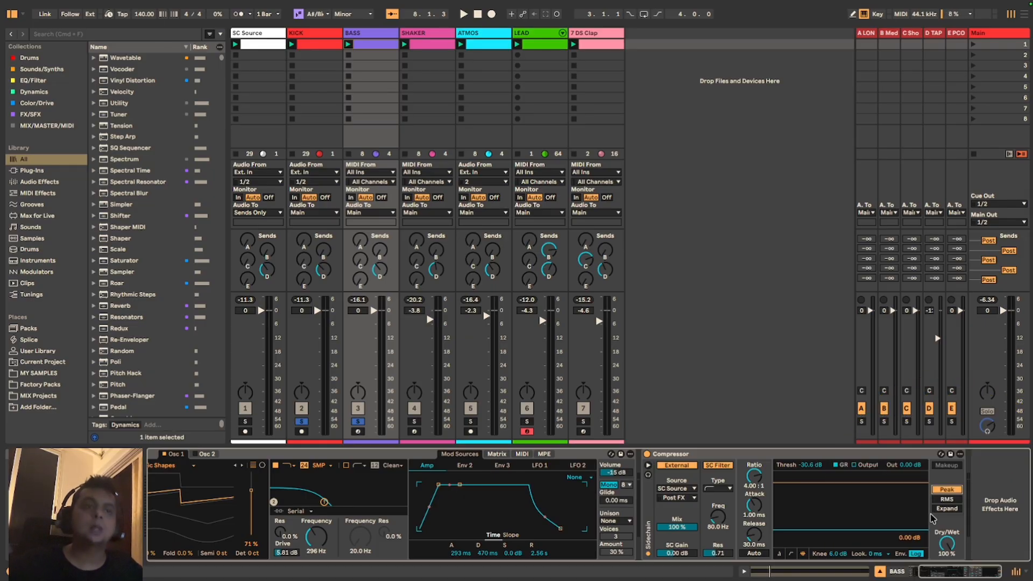
left_click(861, 485)
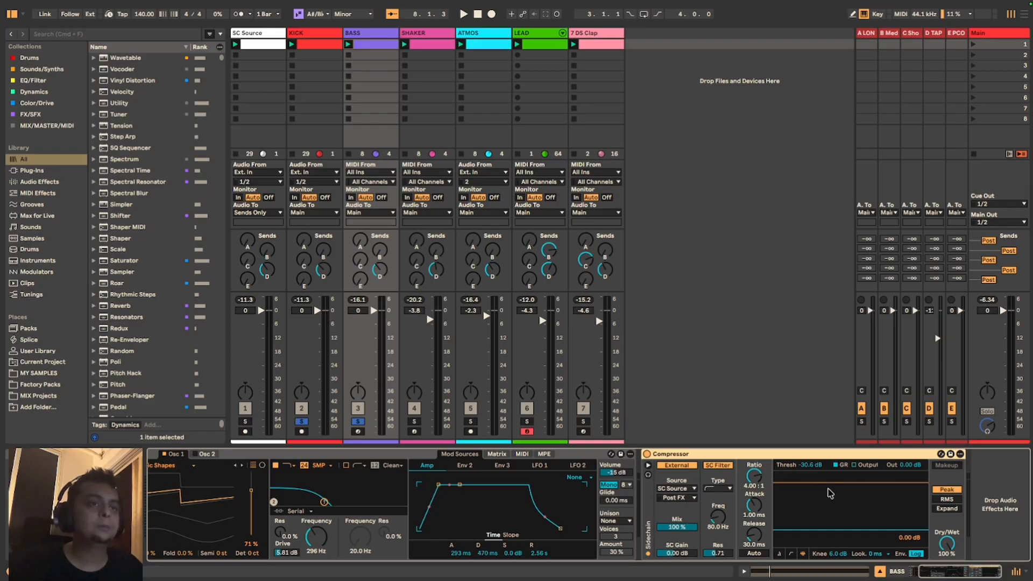
key("space")
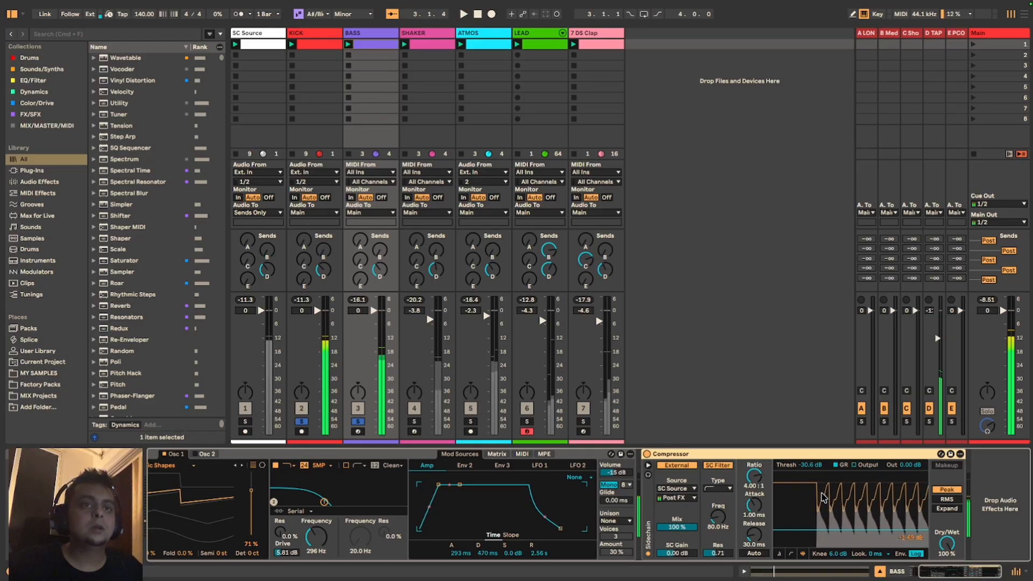
left_click_drag(820, 529, 820, 531)
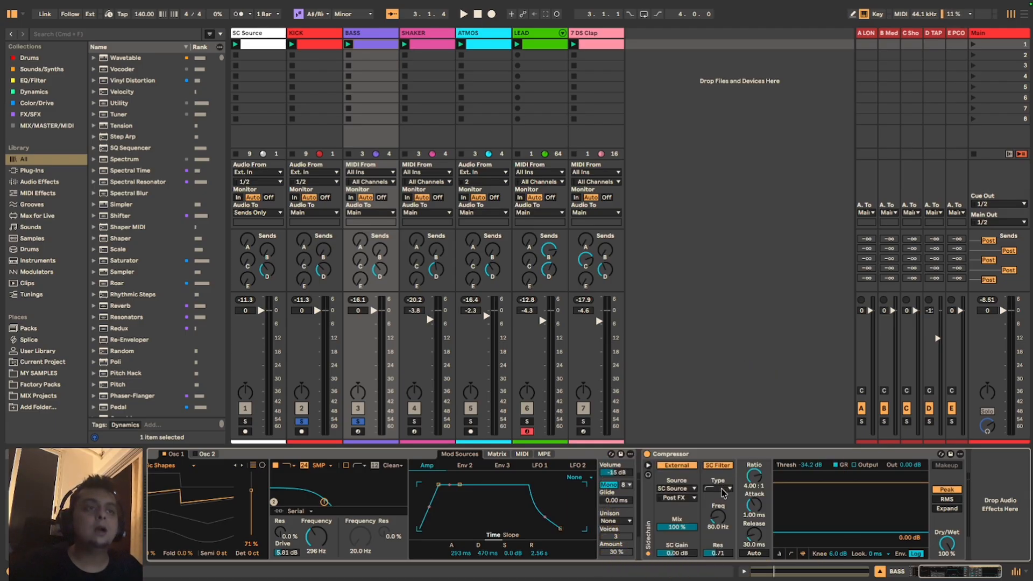
Step: Try the low-pass type for the BASS compressor's sidechain filter, and return the filter to the high-pass type
left_click(722, 491)
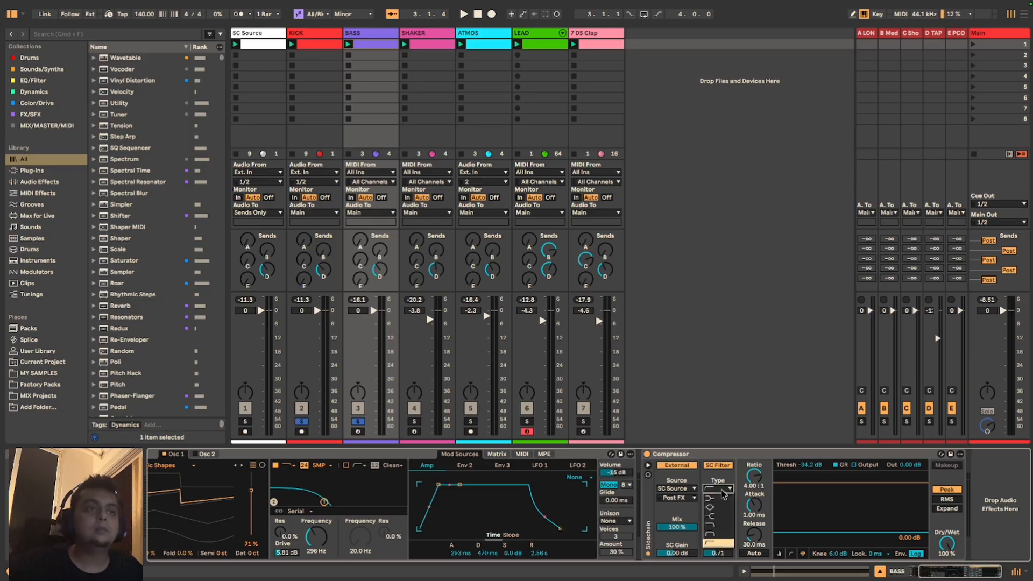
left_click(723, 528)
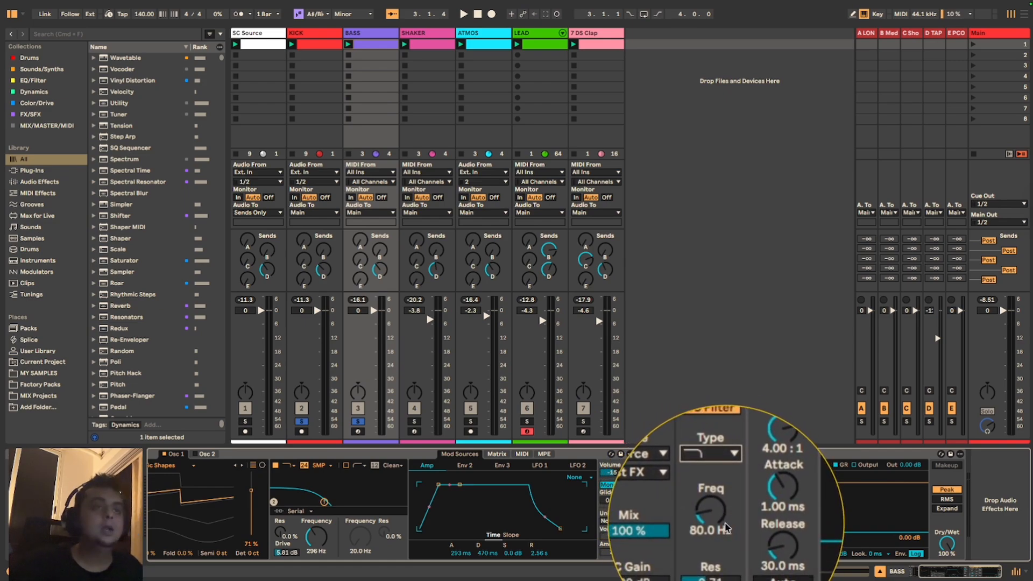
left_click(716, 489)
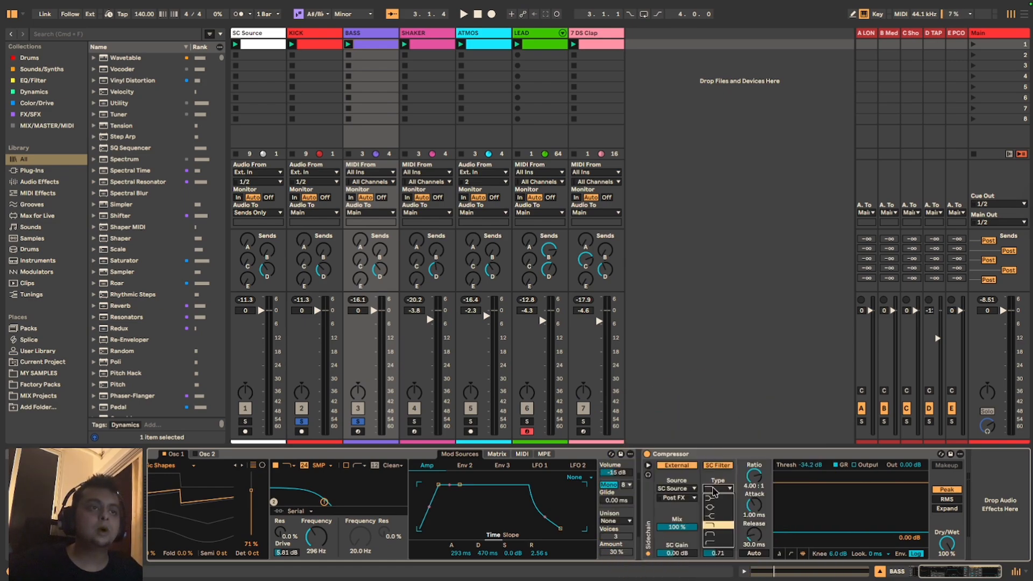
left_click(718, 544)
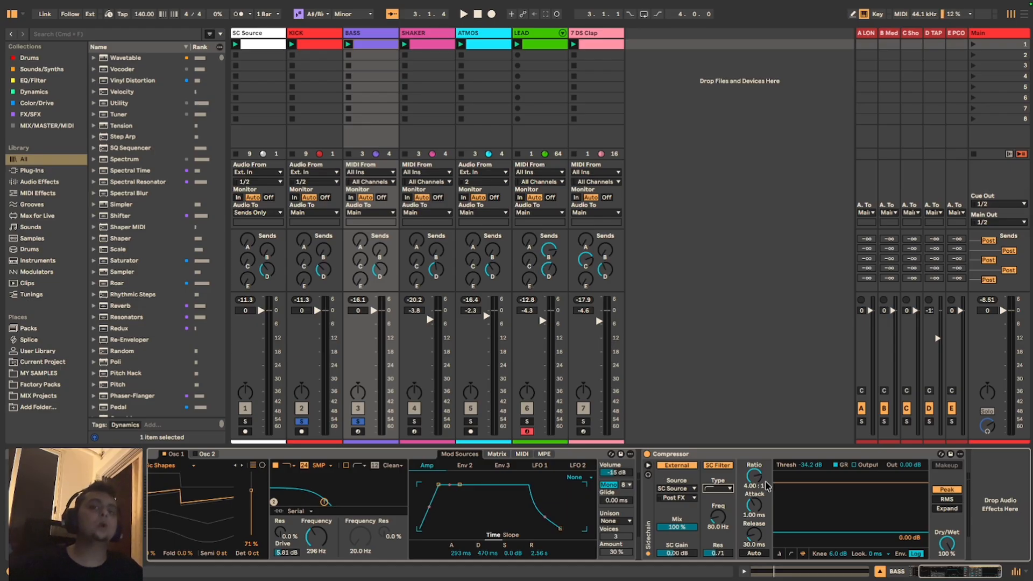
Step: Shorten the BASS compressor's attack to about 0.03 ms and its release to about 8.81 ms while listening
key("space")
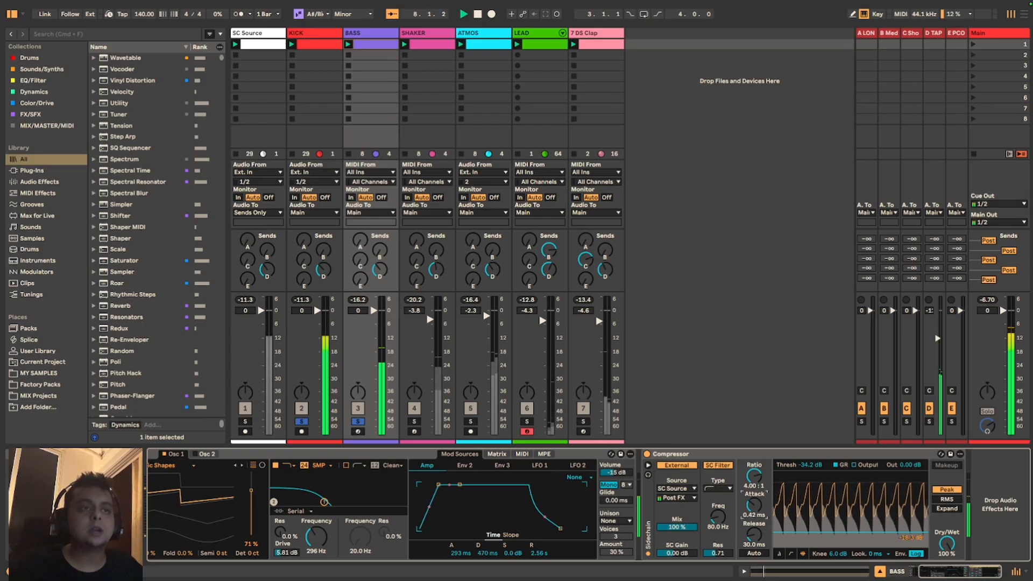
left_click_drag(755, 507, 758, 553)
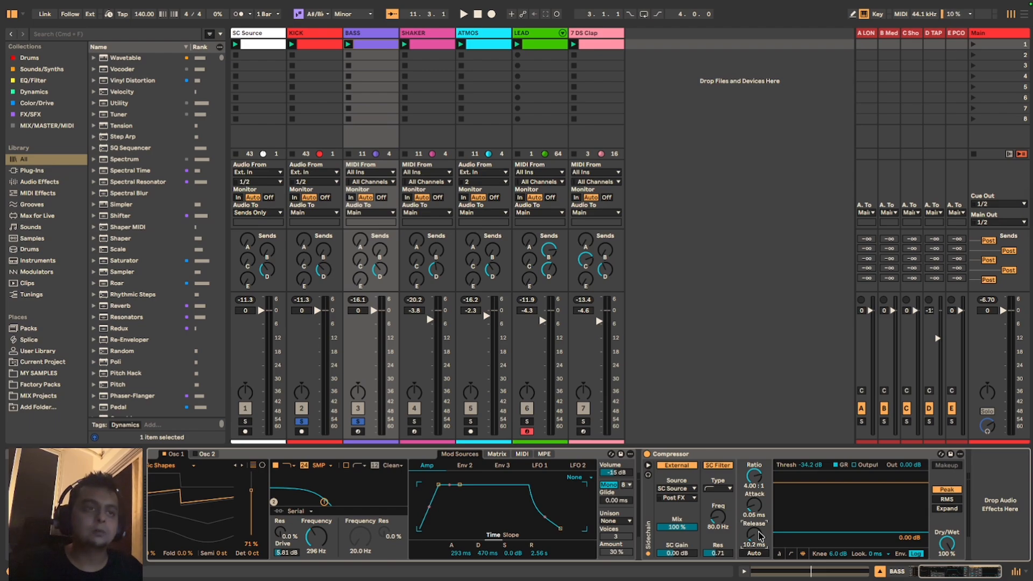
key("space")
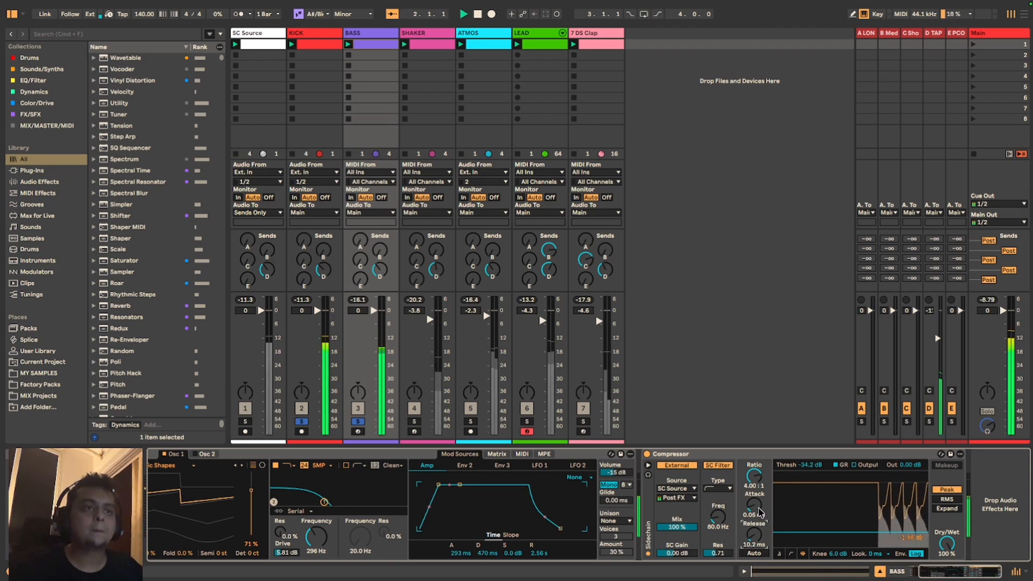
left_click_drag(758, 509, 754, 538)
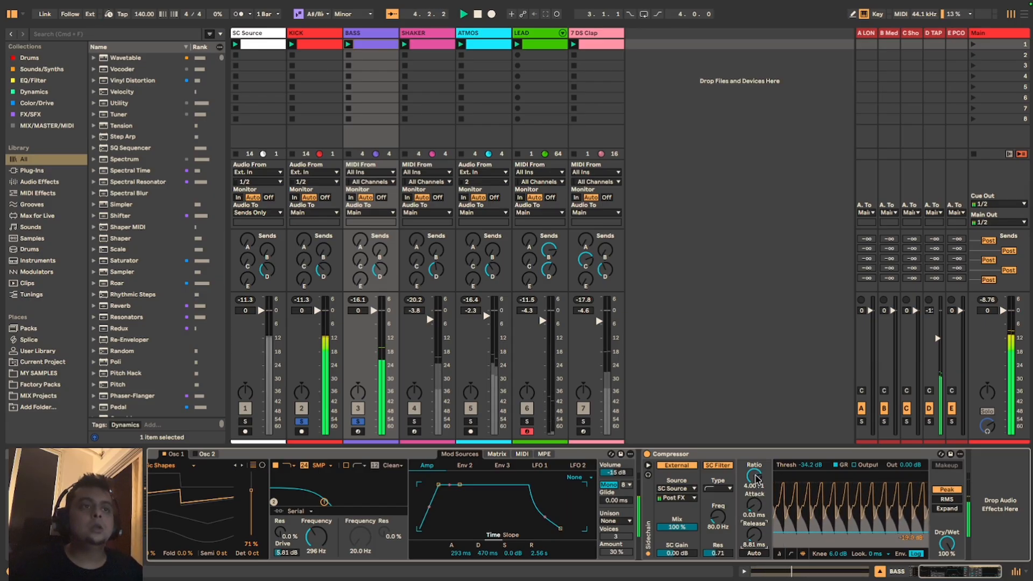
Step: Set the BASS compressor's ratio to 7:1, listen to the result, and stop playback
left_click_drag(756, 478, 755, 473)
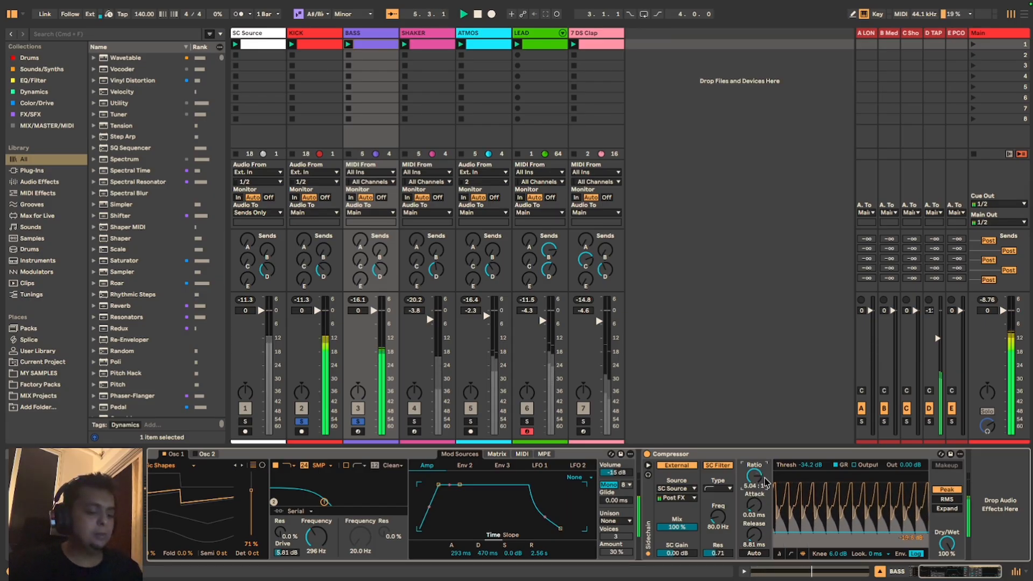
type("7")
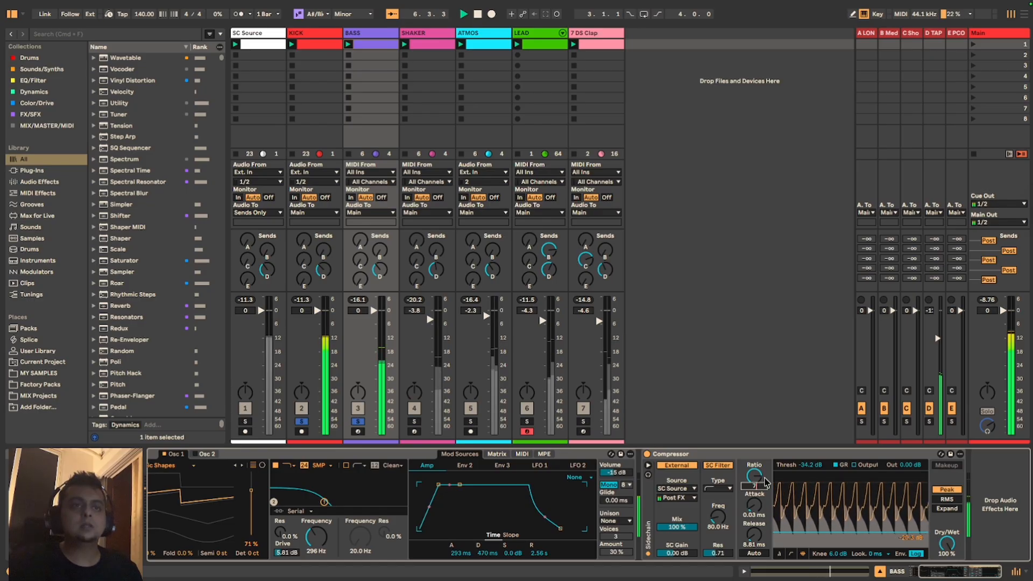
key("Return")
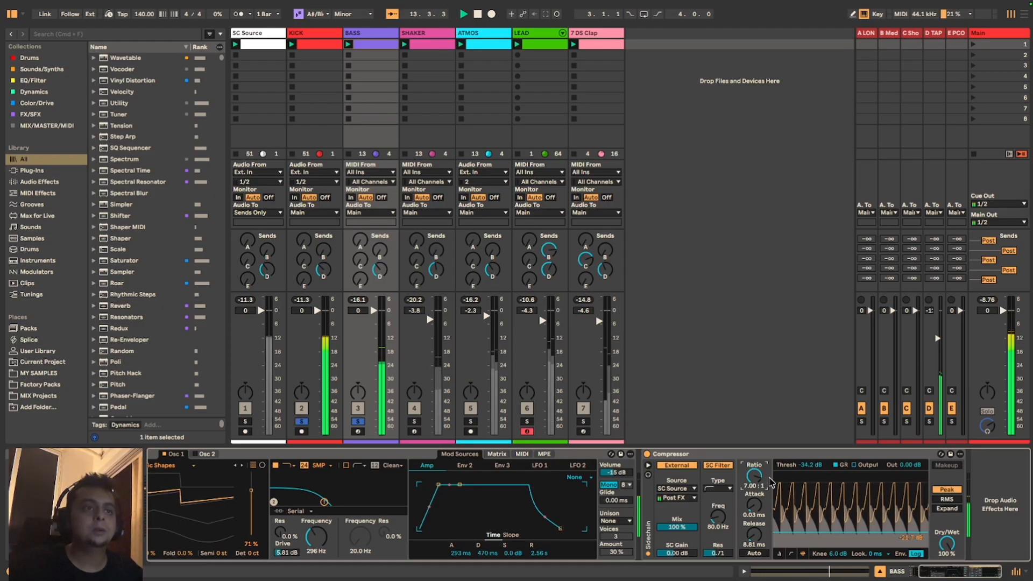
key("space")
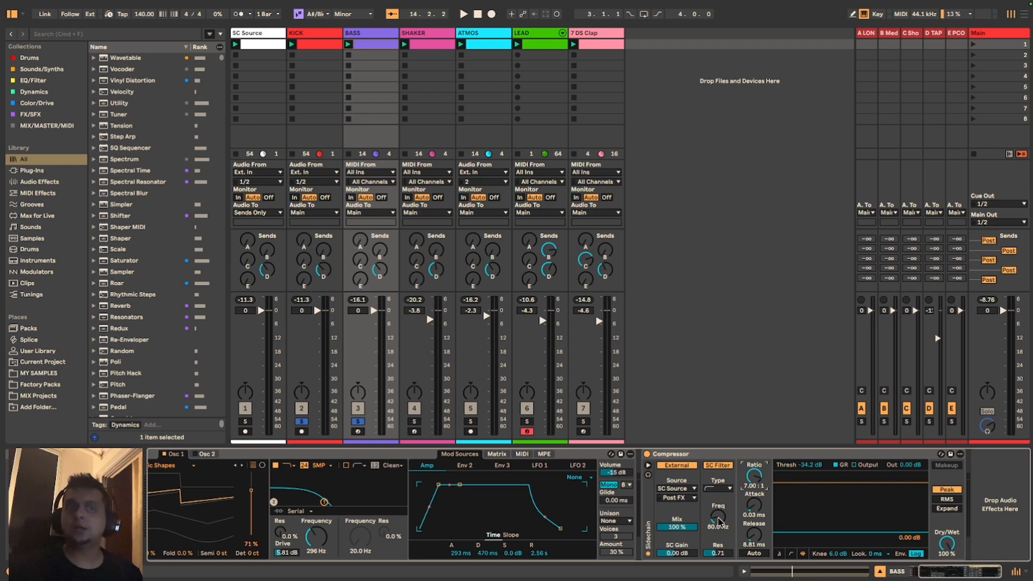
Step: Audition the compressor's sidechain filter from about 40.3 Hz up to 170 Hz, and lower the threshold to about -41.4 dB
key("space")
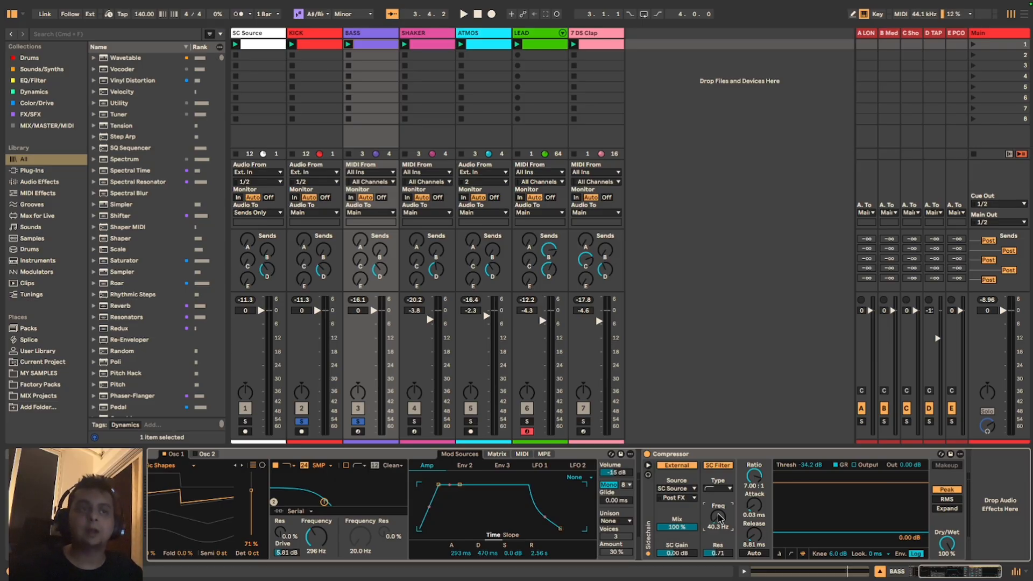
key("space")
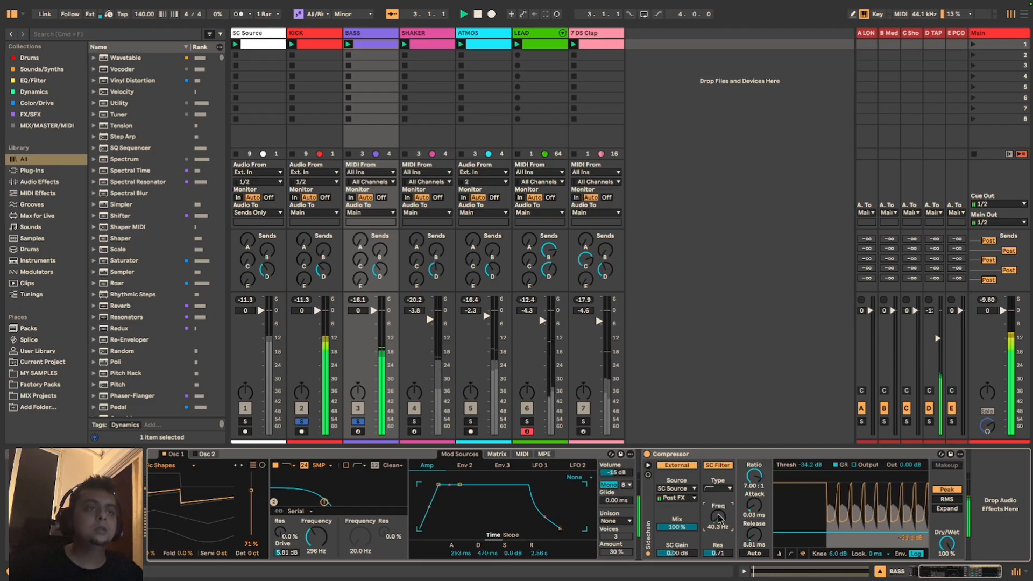
double_click(718, 516)
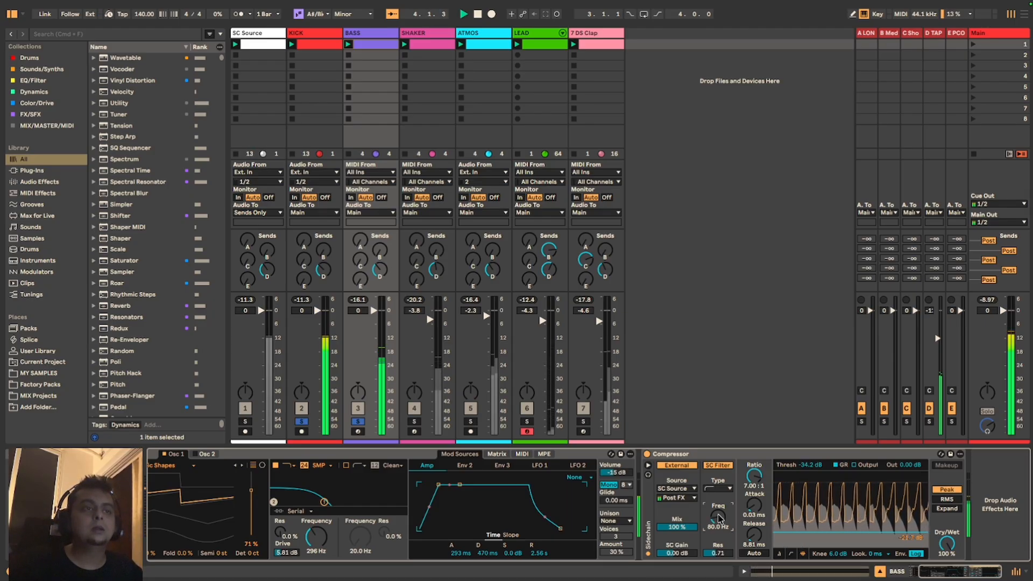
left_click_drag(718, 516, 718, 502)
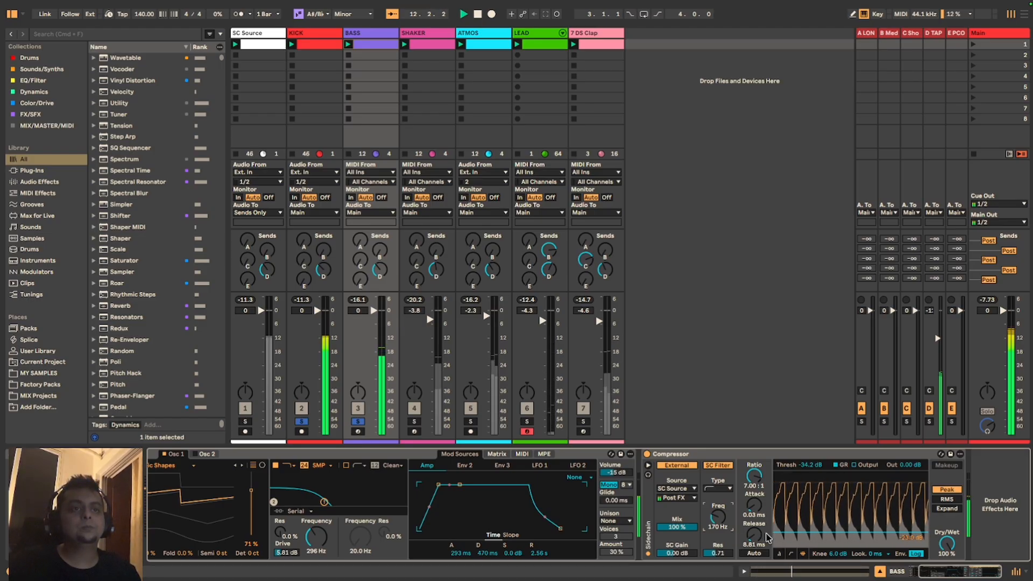
left_click_drag(785, 533, 784, 536)
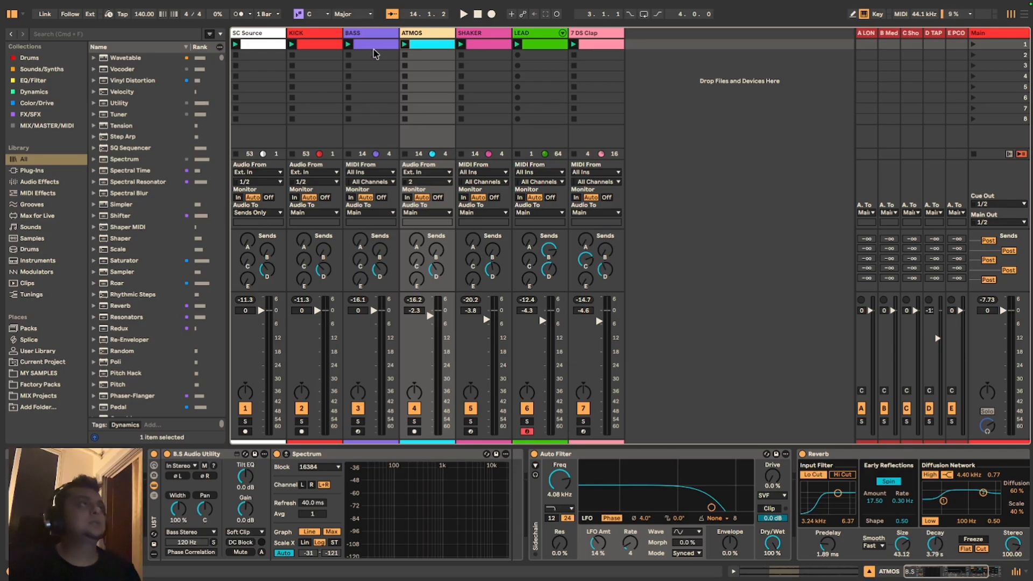
Step: Delete the Compressor from the BASS track's device chain
left_click(373, 35)
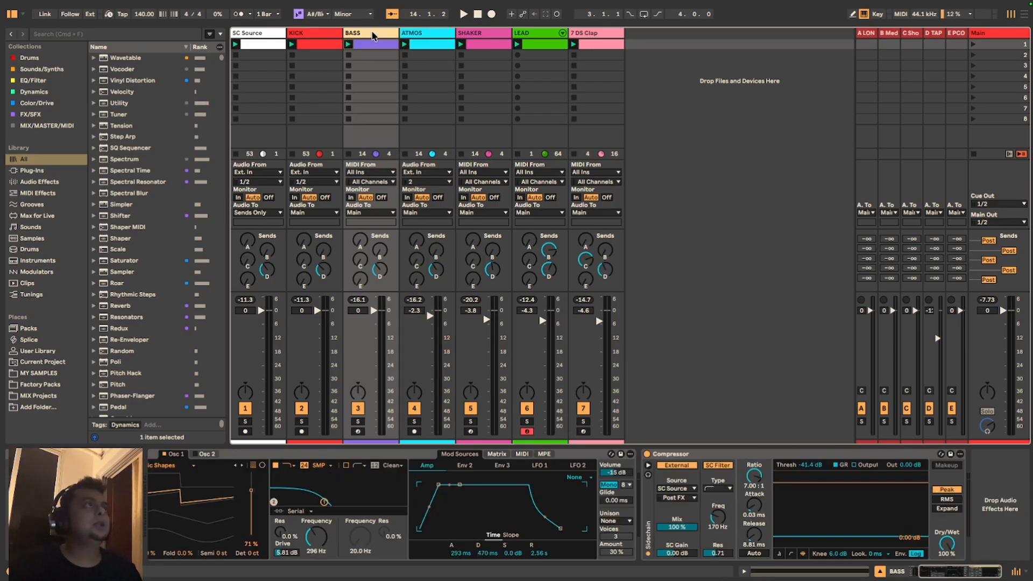
left_click(742, 457)
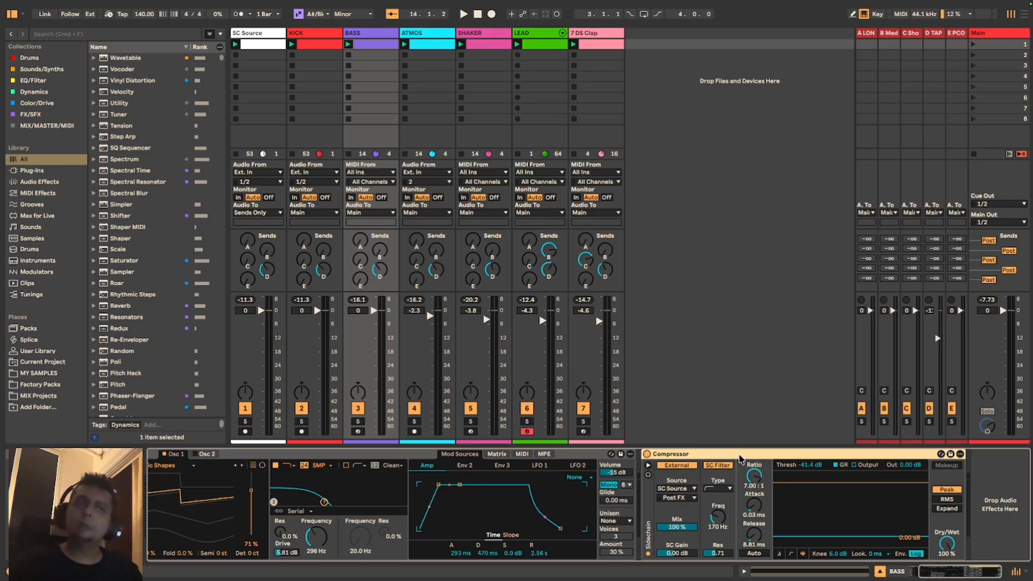
key("Delete")
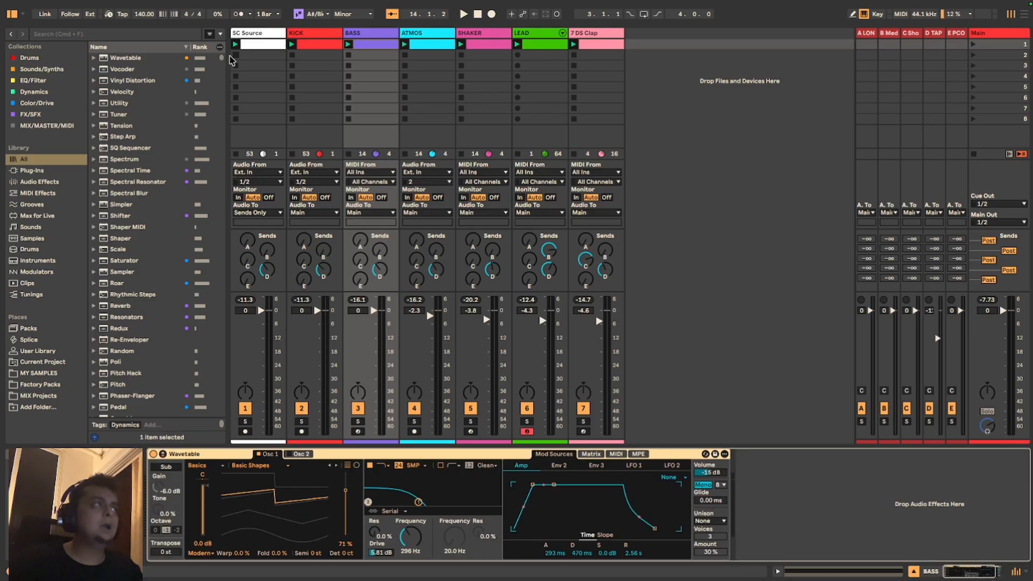
Step: Find the Kickstart 2 plug-in by searching for "kickstart", add it to the BASS track, and place its window over the mixer
left_click(156, 35)
type("kickstart")
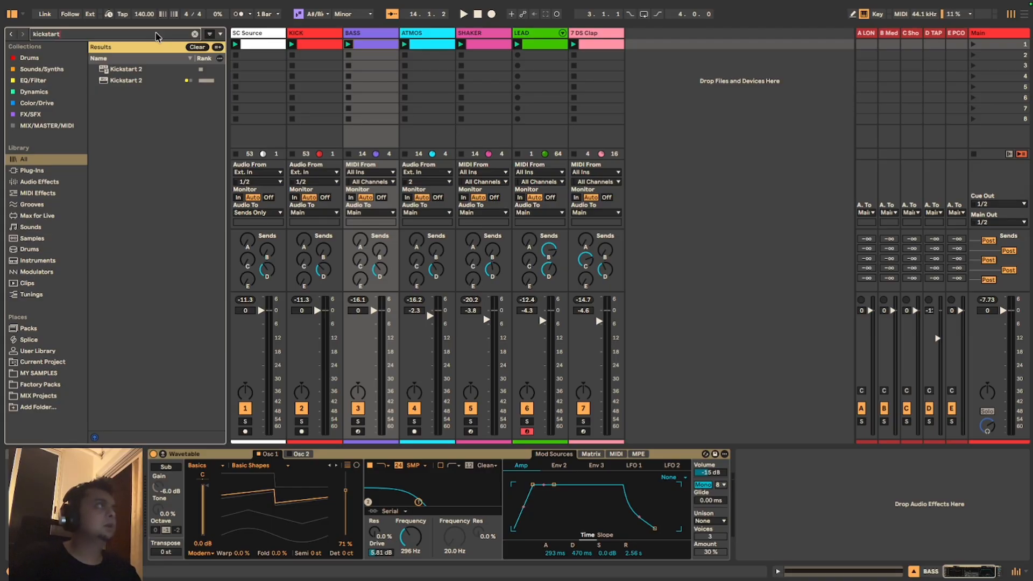
double_click(168, 81)
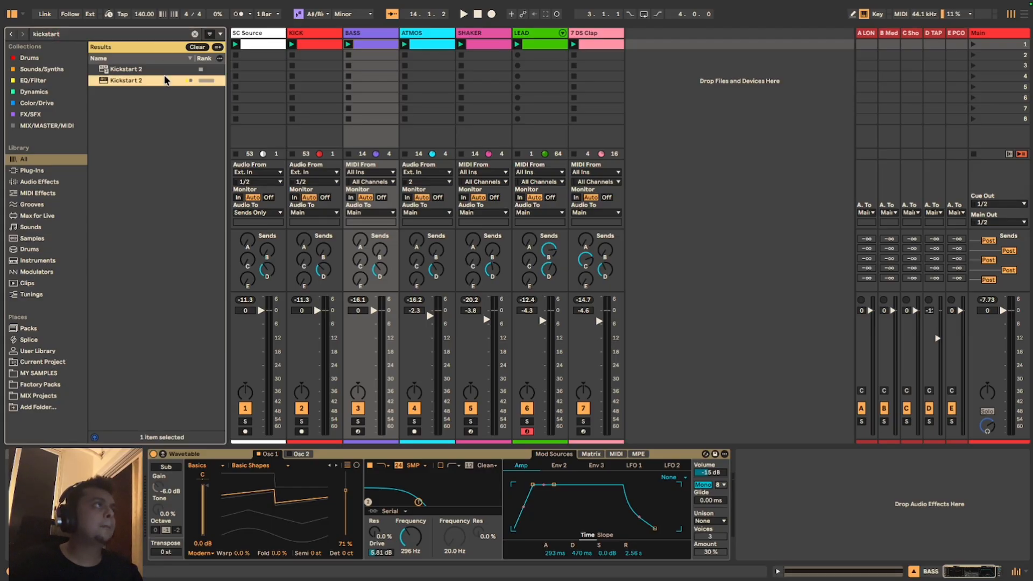
left_click(194, 34)
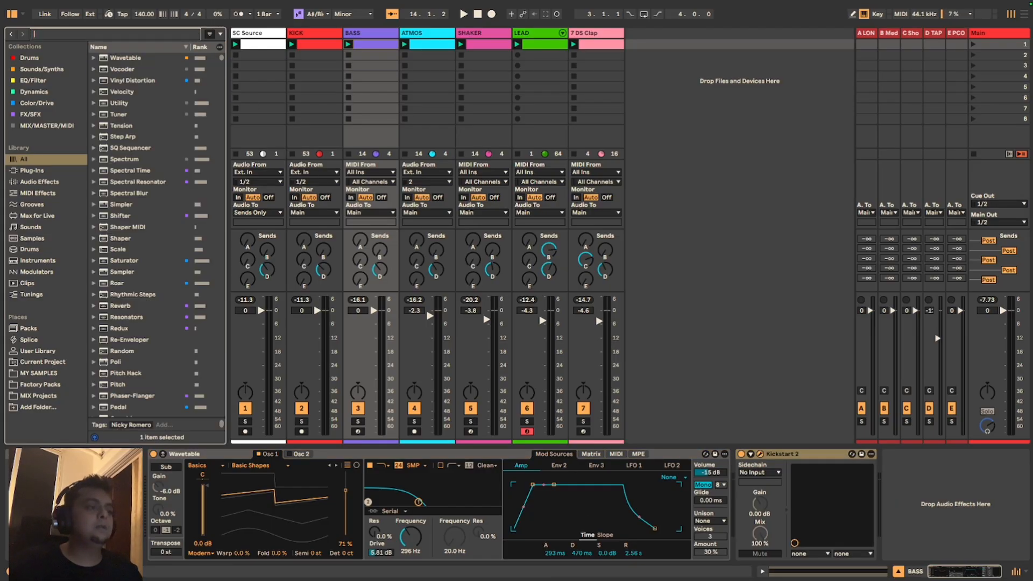
left_click_drag(712, 325, 905, 109)
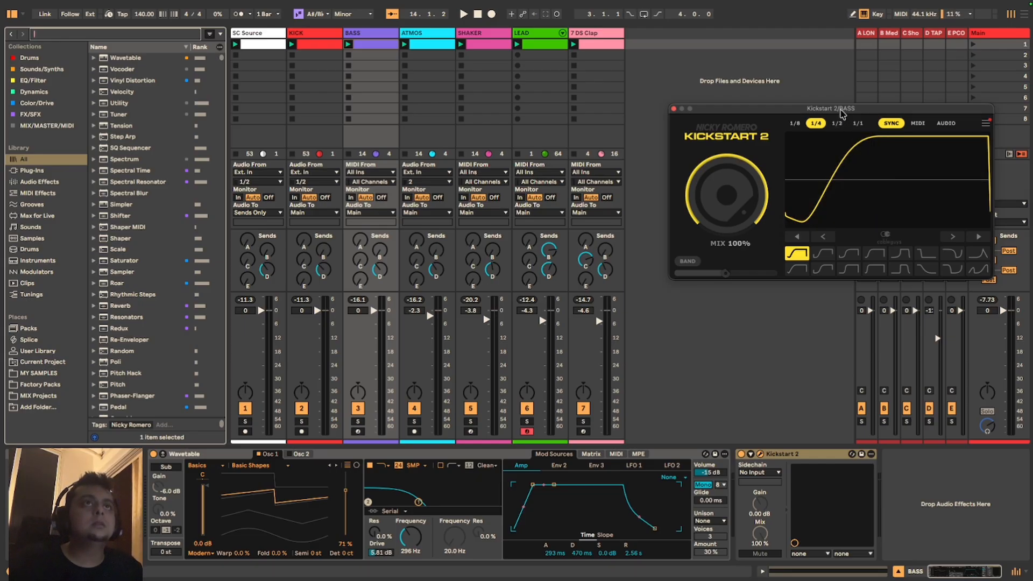
left_click_drag(842, 111, 667, 111)
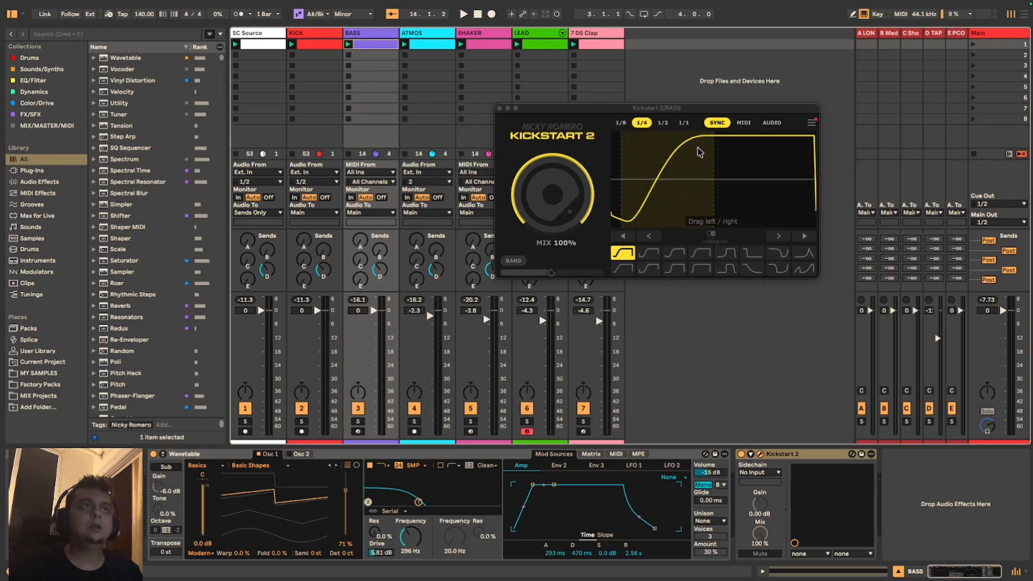
Step: Choose the fourth curve in Kickstart 2's upper preset row and delay its rise to about the middle of the 1/4 cycle
left_click_drag(703, 150, 732, 153)
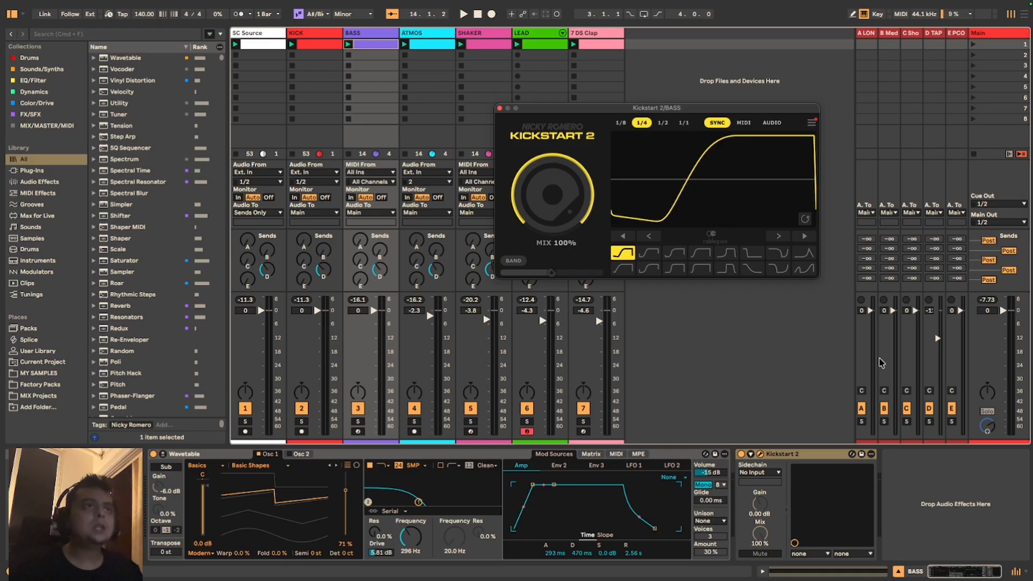
left_click(701, 254)
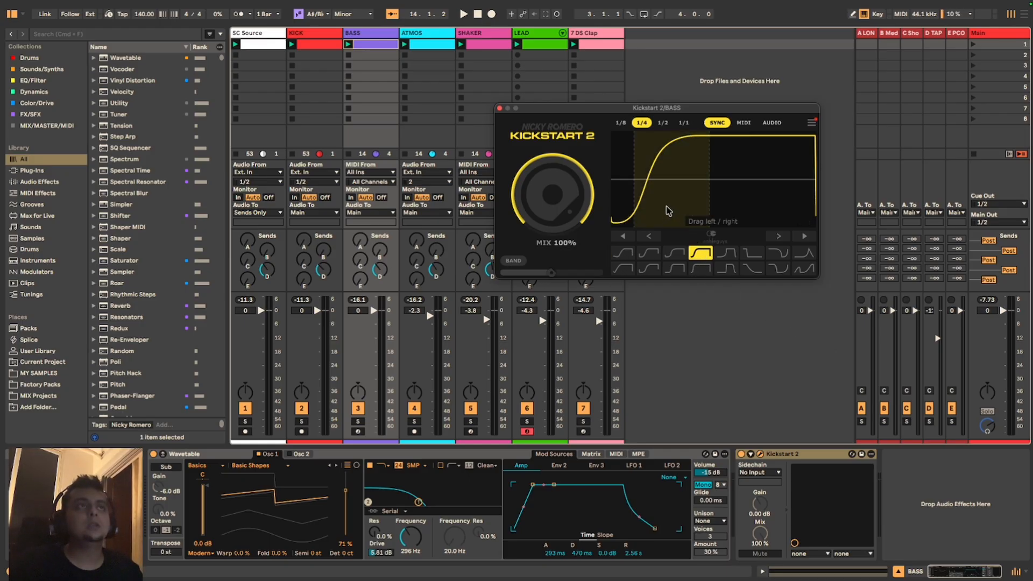
left_click_drag(666, 208, 674, 196)
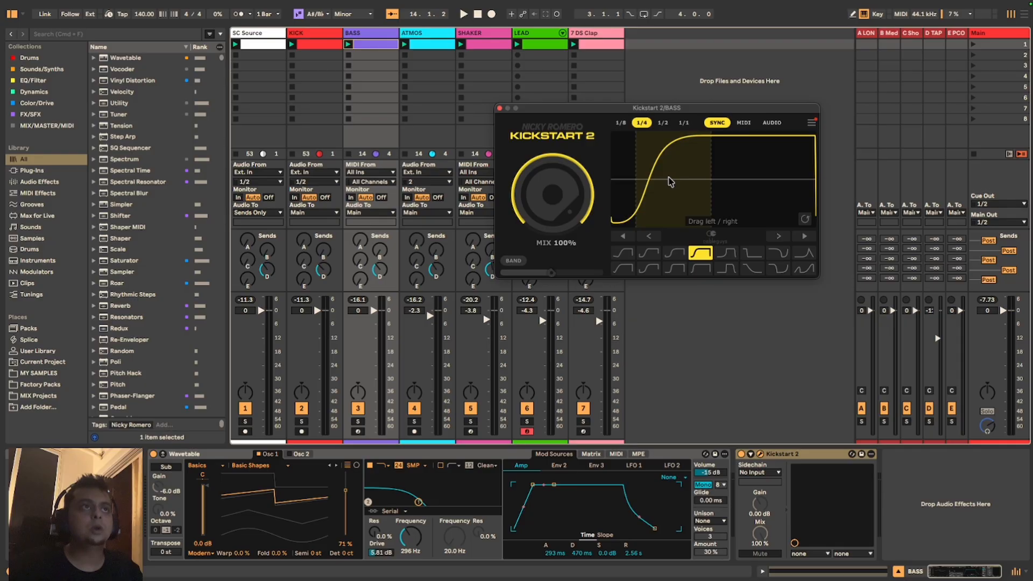
left_click_drag(668, 177, 733, 178)
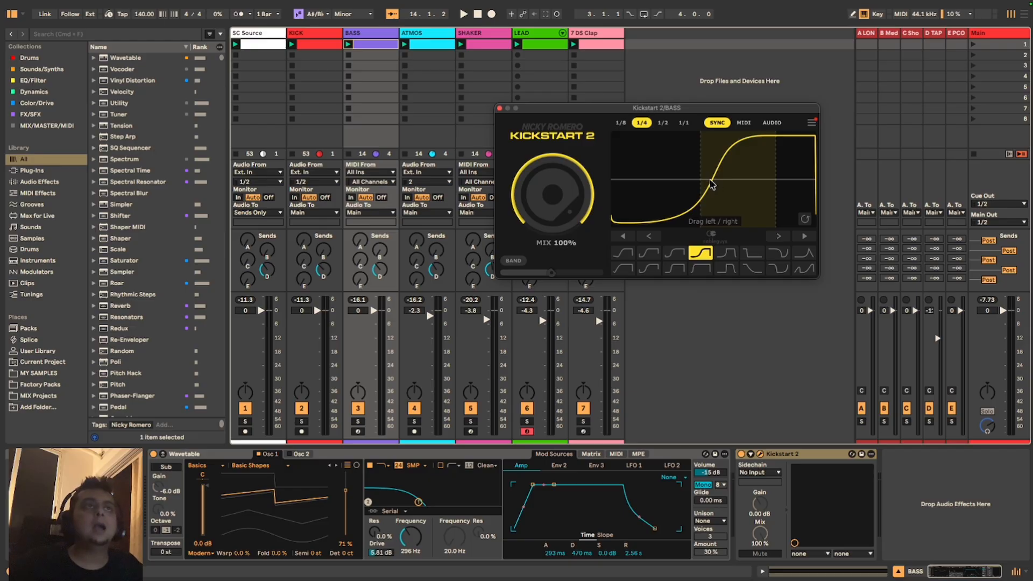
left_click_drag(716, 178, 718, 178)
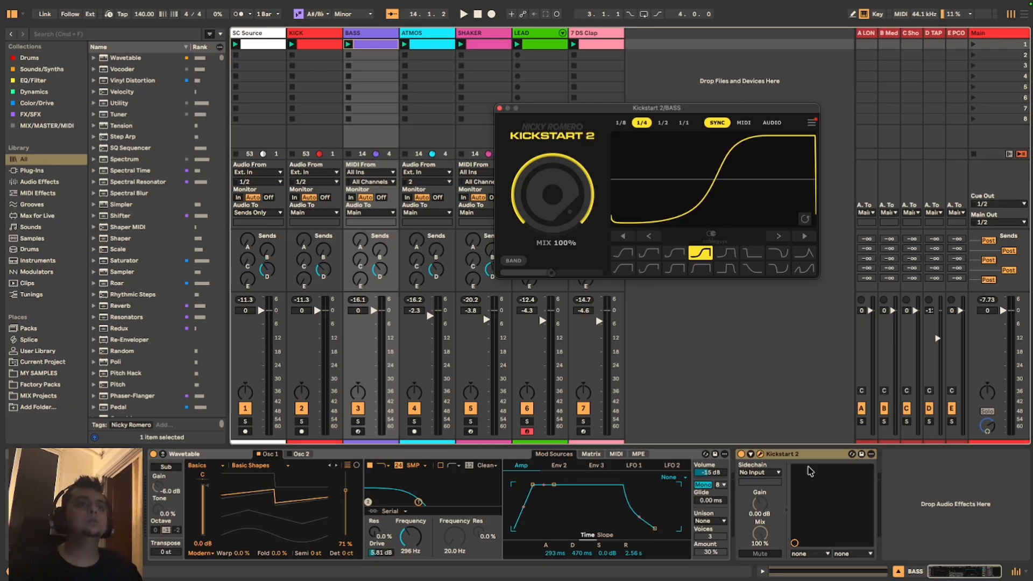
Step: Play the KICK and BASS tracks soloed with Kickstart 2 bypassed, and re-enable the plug-in to compare its ducking
left_click(742, 458)
key("space")
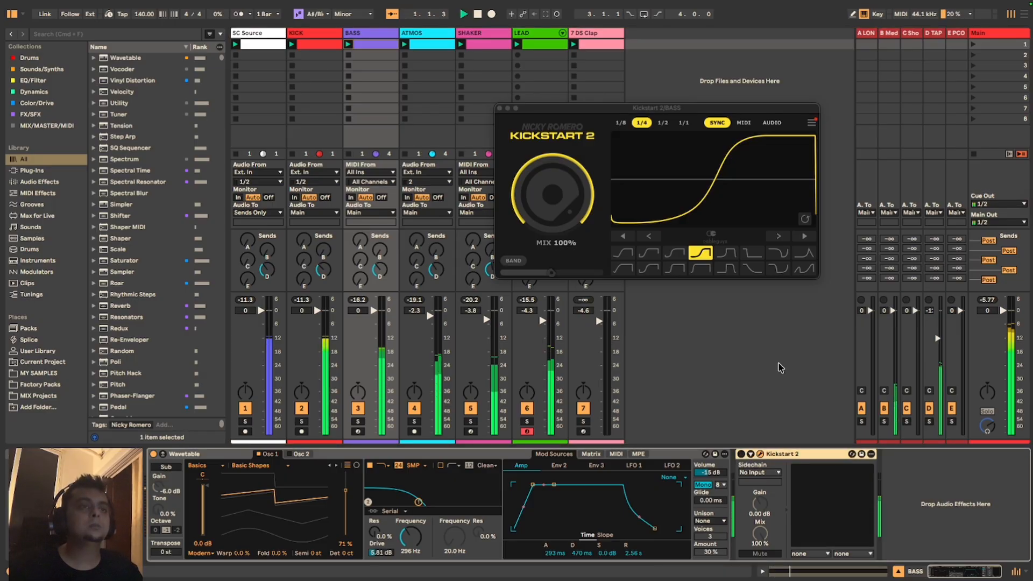
left_click(302, 422)
left_click(358, 421, "super")
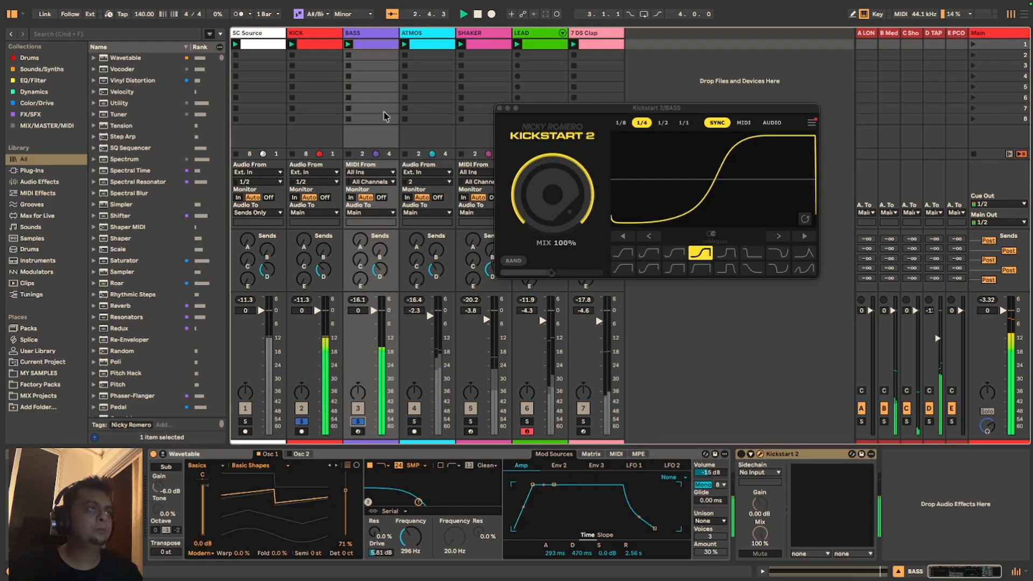
left_click(389, 35)
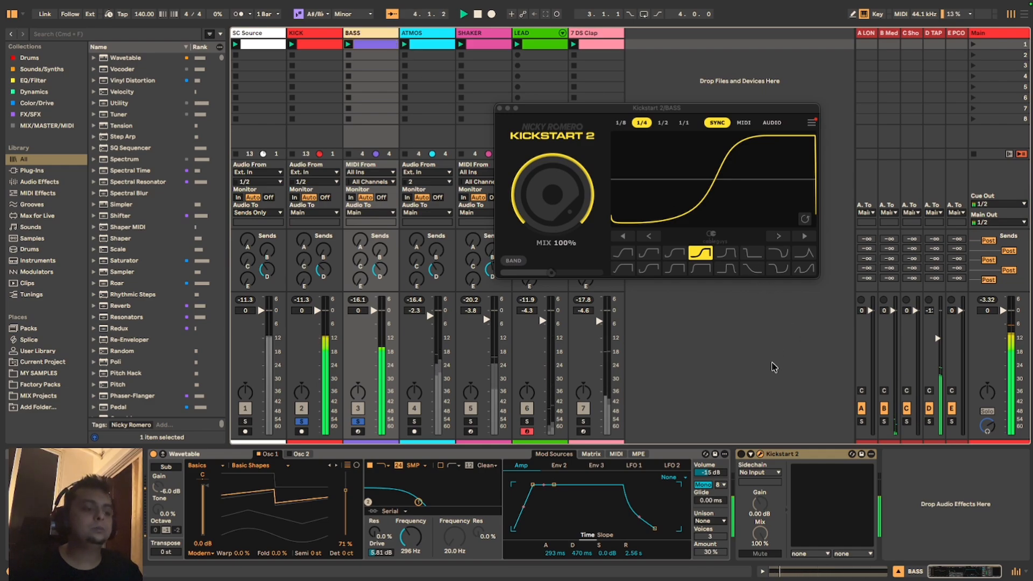
left_click(743, 458)
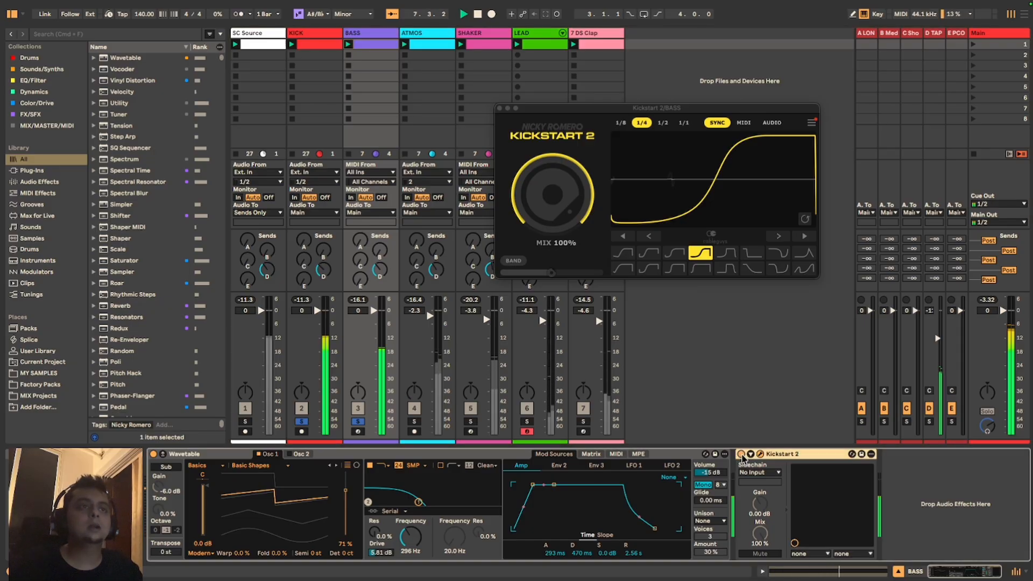
left_click(557, 187)
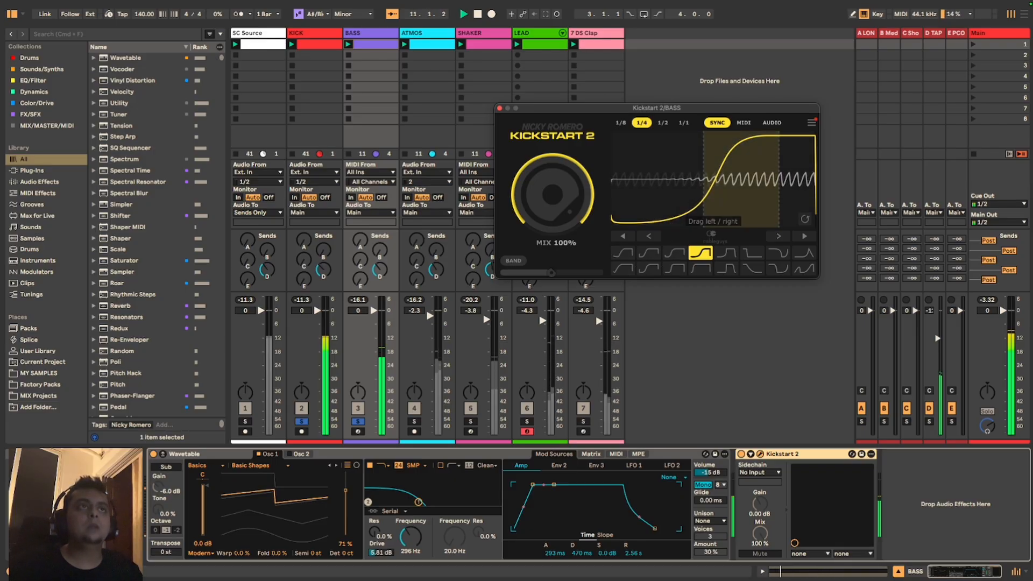
Step: Delay the rise of the BASS track's Kickstart 2 curve past the middle of the 1/4 cycle, and close the plug-in window
mouse_move(742, 179)
left_mouse_down()
mouse_move(778, 179)
mouse_move(761, 179)
left_mouse_up()
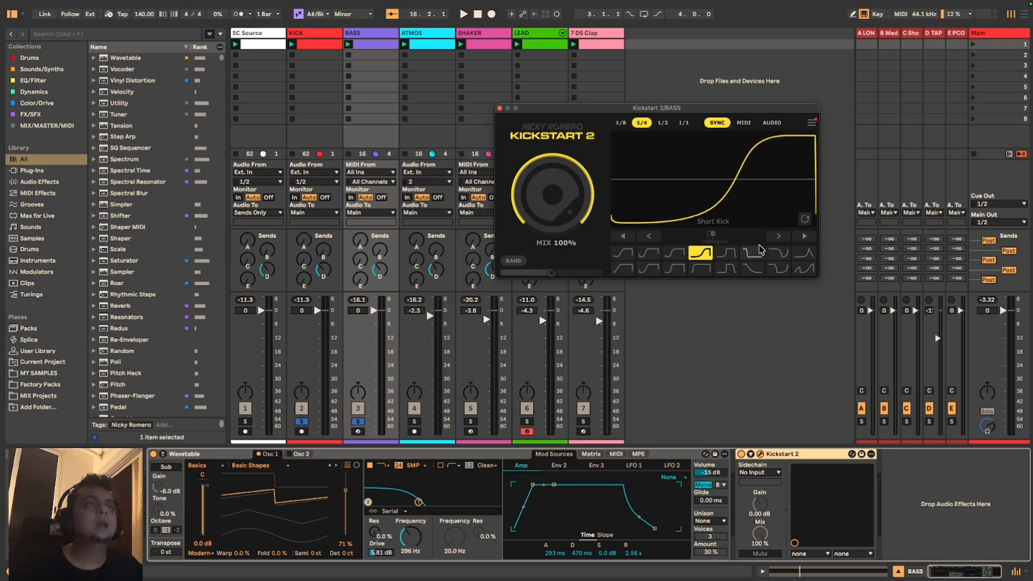
left_click(499, 109)
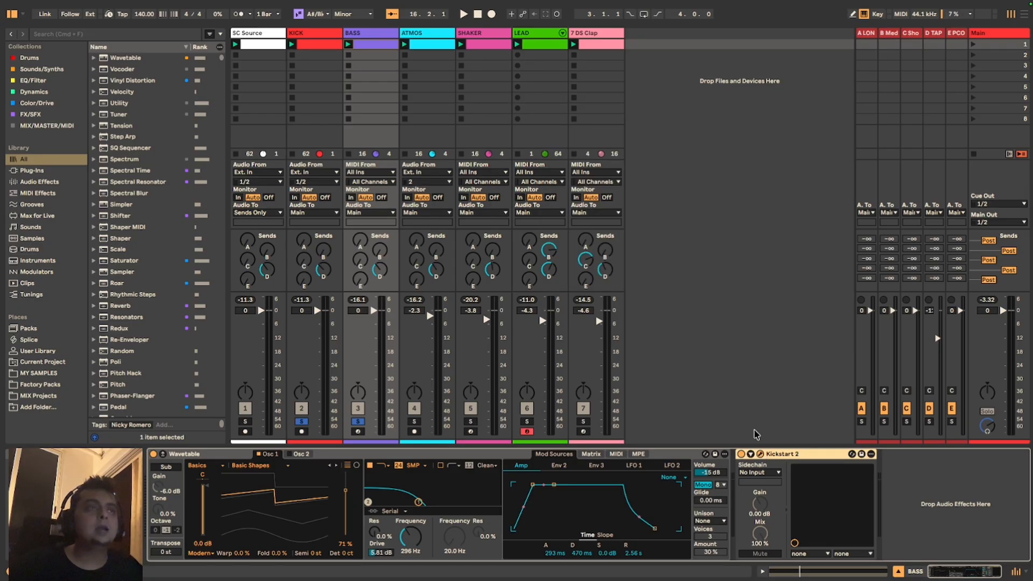
left_click(760, 454)
left_click_drag(718, 353, 724, 157)
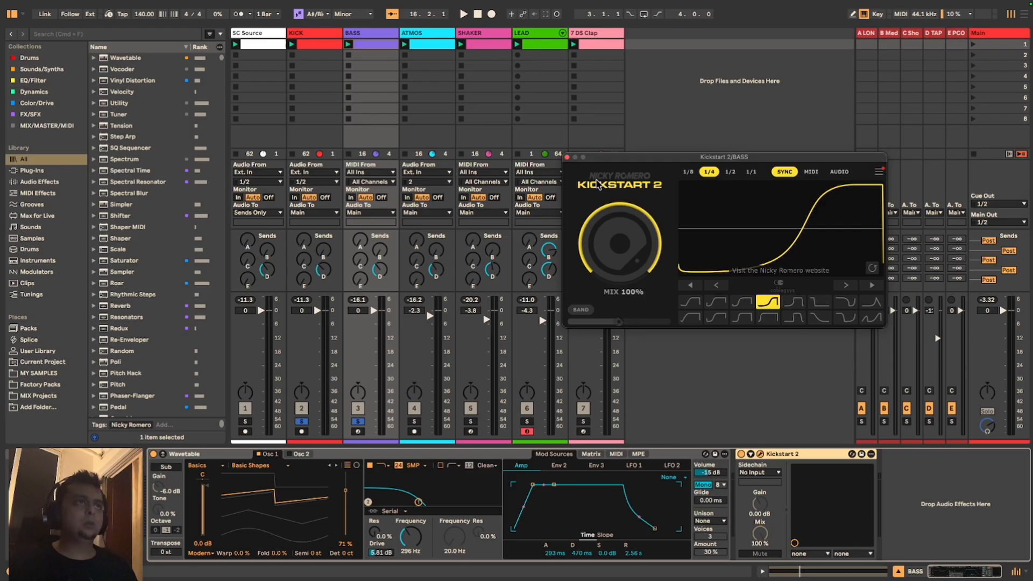
left_click(567, 157)
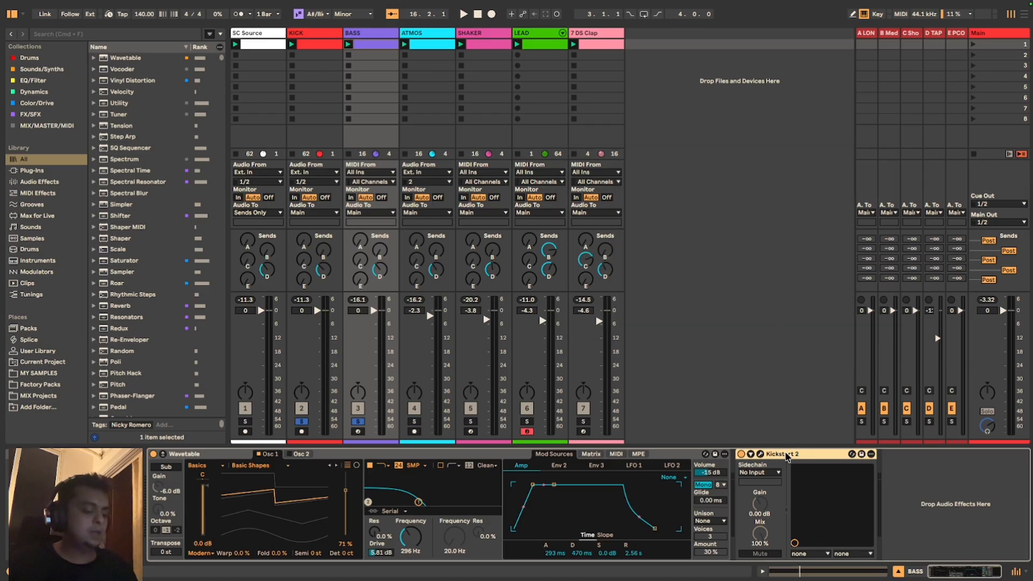
Step: Copy the BASS track's Kickstart 2 to the end of the ATMOS device chain, and bypass it there with ATMOS soloed
key("ctrl+d")
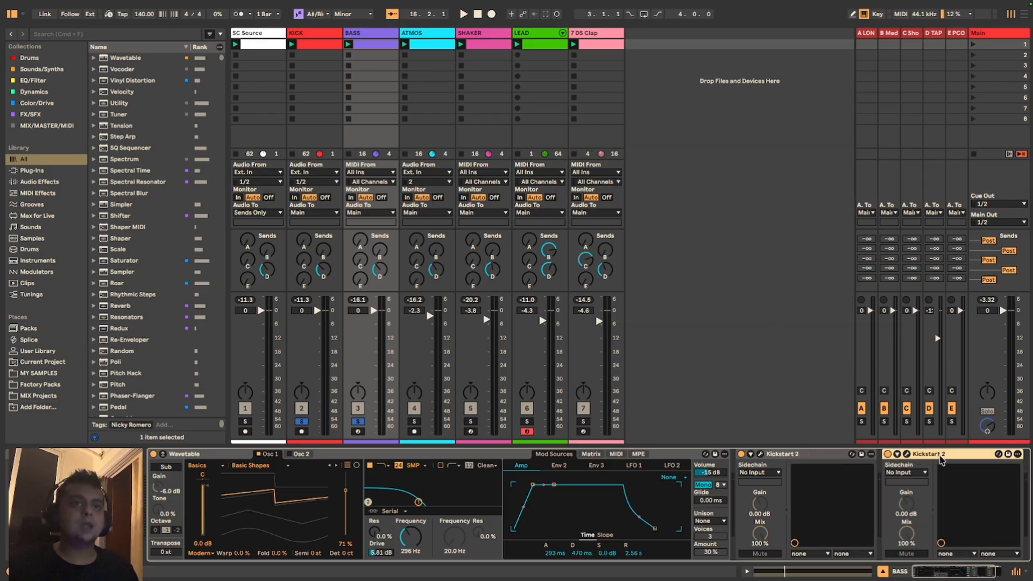
left_click(427, 92)
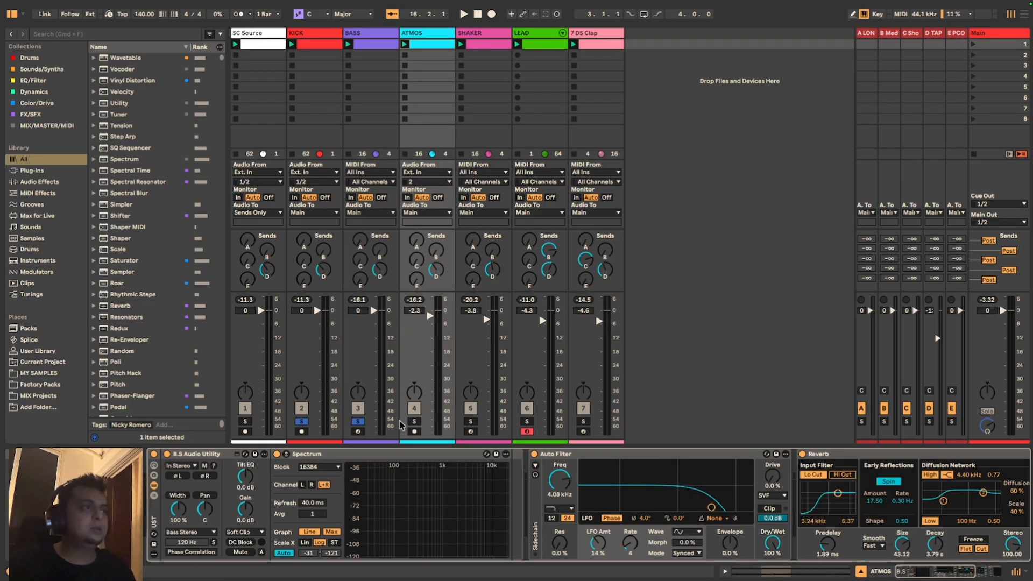
left_click(415, 423)
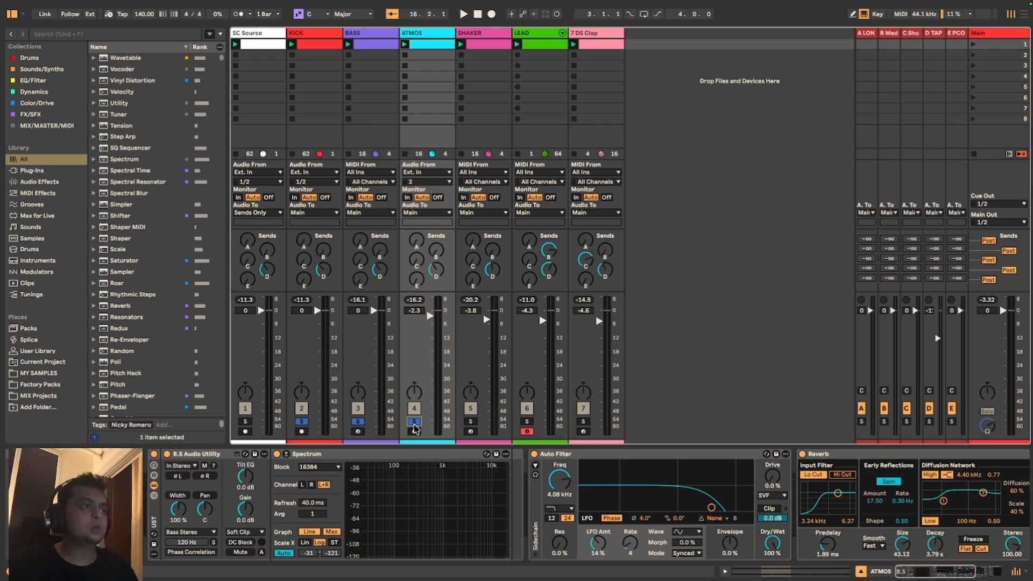
left_click(926, 574)
left_click(832, 458)
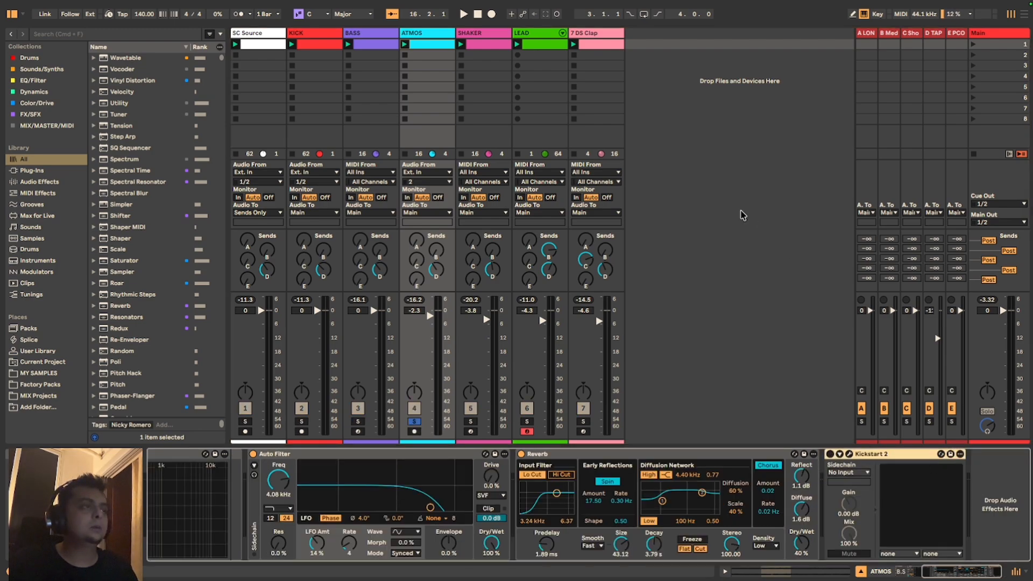
Step: Play the soloed ATMOS track without ducking and look through its device chain
key("space")
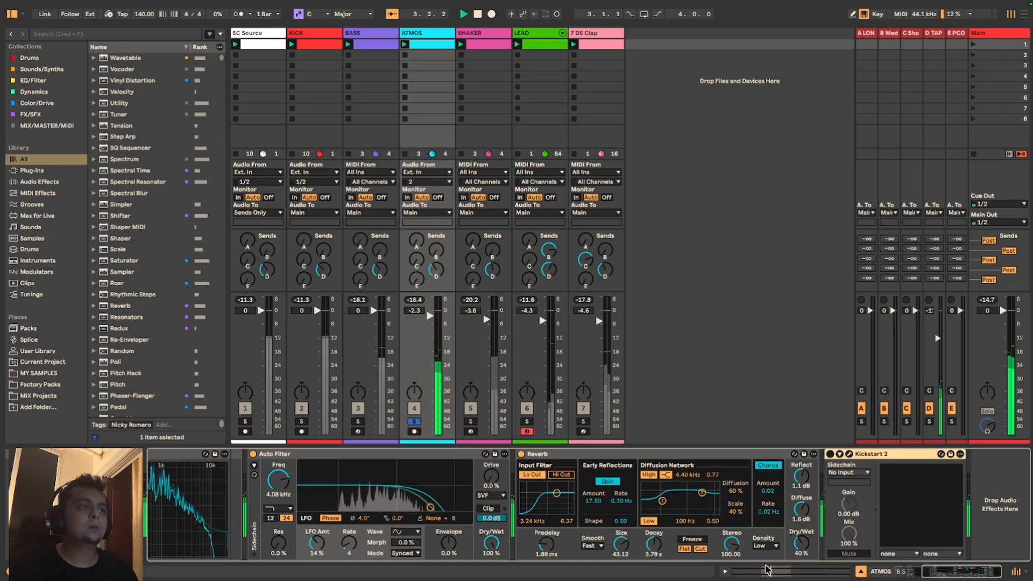
left_click(906, 571)
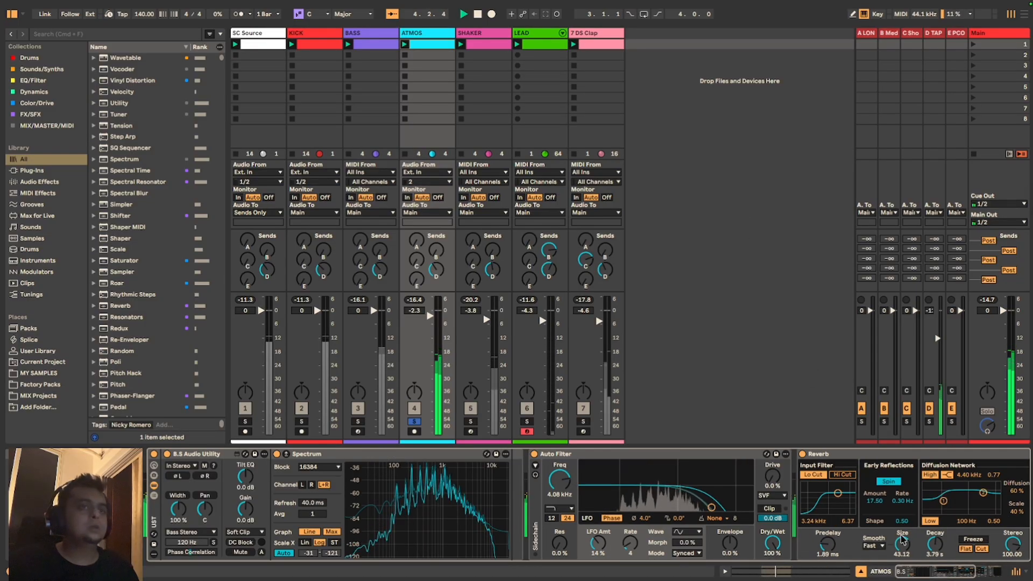
key("space")
scroll(902, 541, "right", 5)
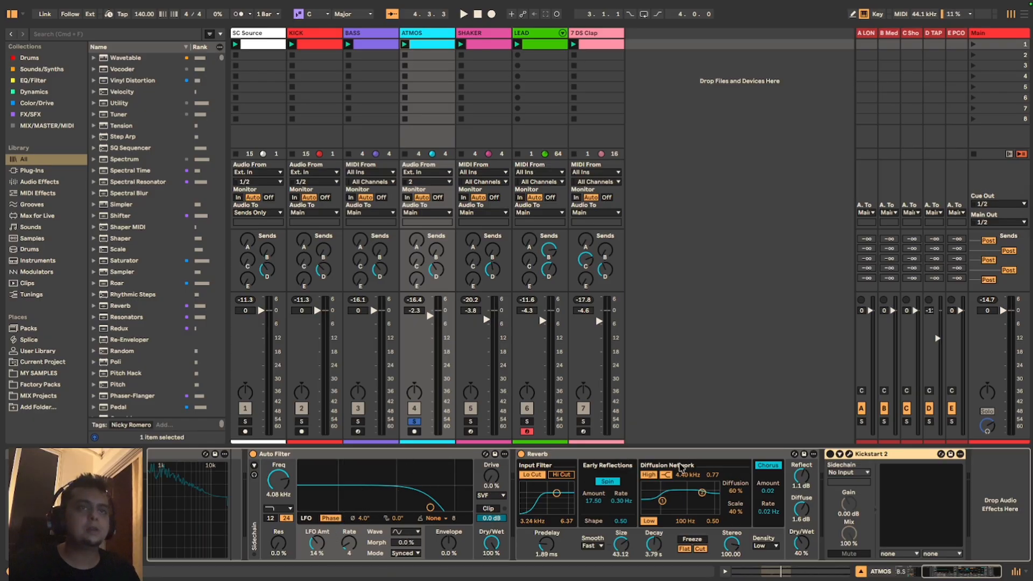
left_click_drag(947, 575, 917, 575)
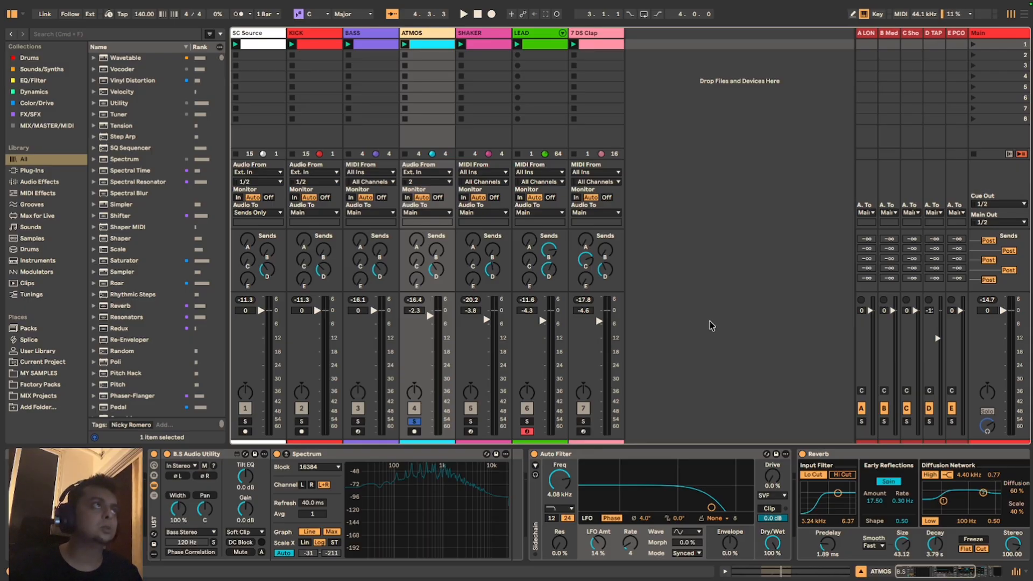
Step: Solo the KICK and BASS tracks alongside ATMOS and play them with the ATMOS Kickstart 2 bypassed
left_click(302, 422)
left_click(358, 421)
key("space")
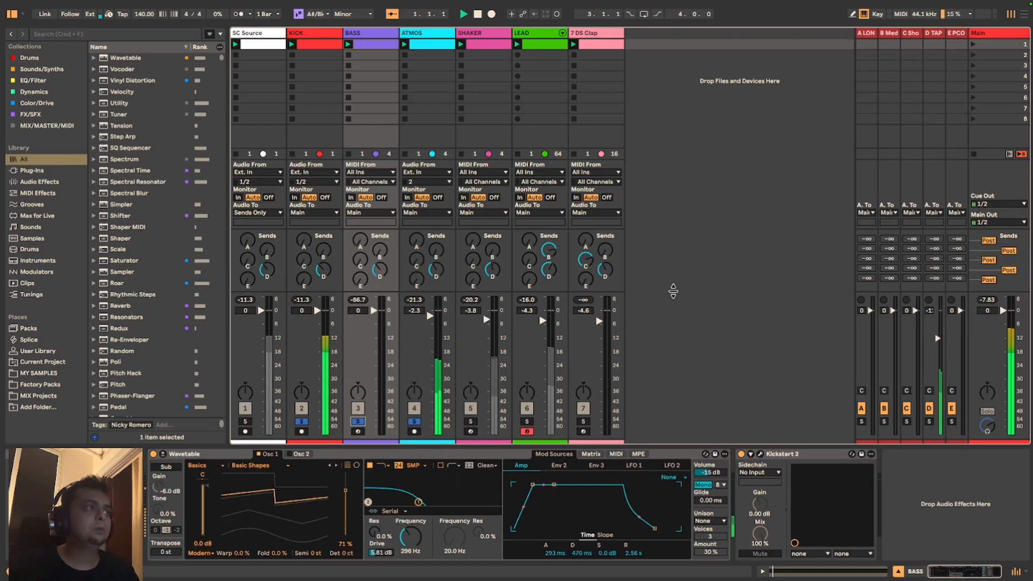
Step: Enable Kickstart 2 on the ATMOS track and shift its curve's rise earlier, to about the middle of the 1/4 cycle
left_click(440, 33)
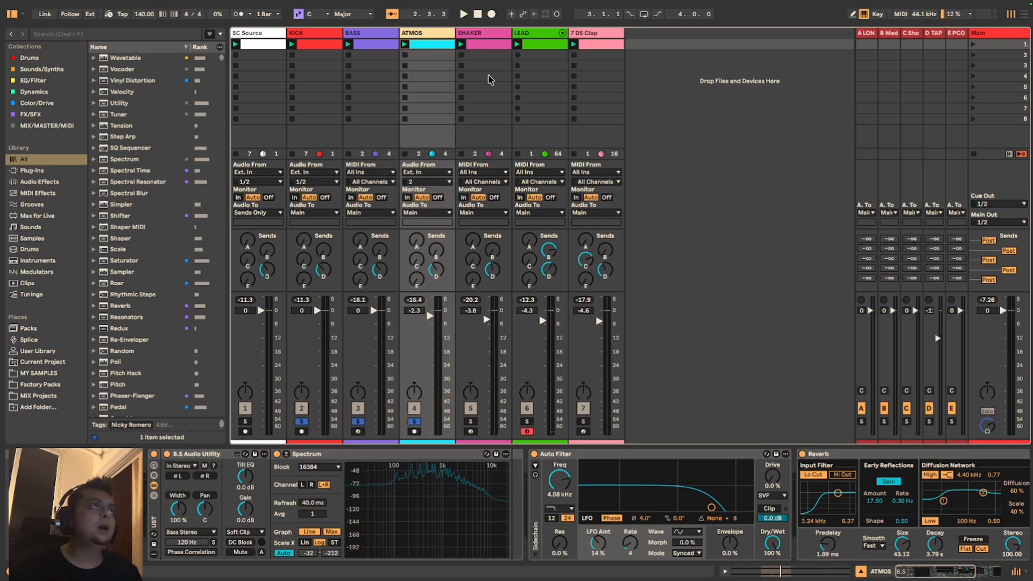
left_click(442, 44)
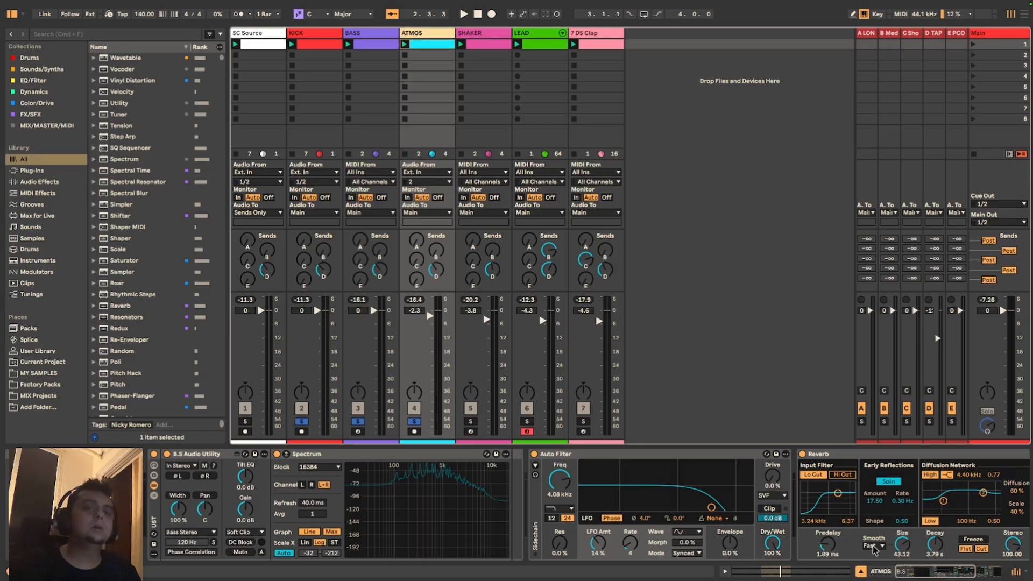
left_click_drag(949, 573, 978, 573)
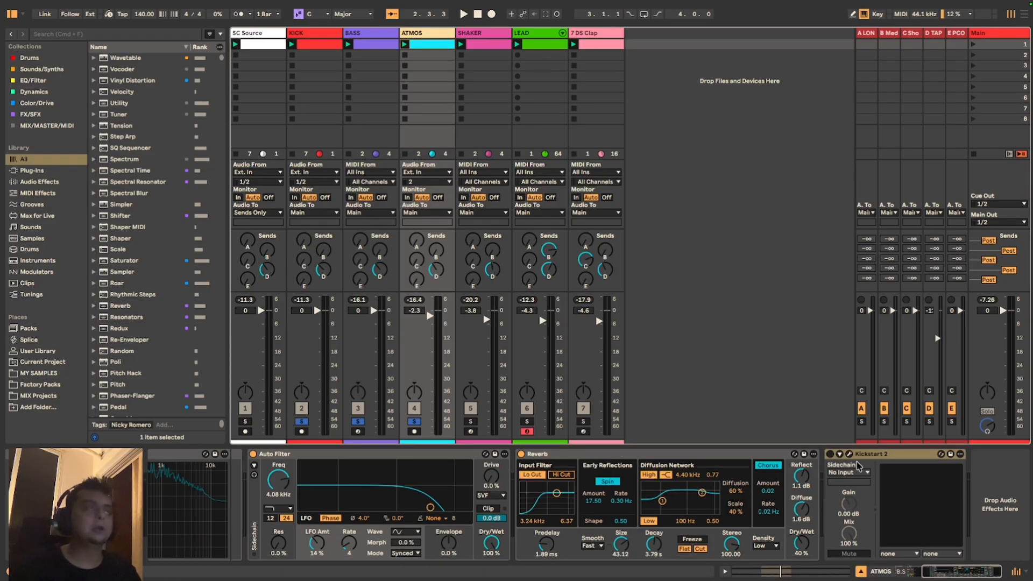
left_click(831, 455)
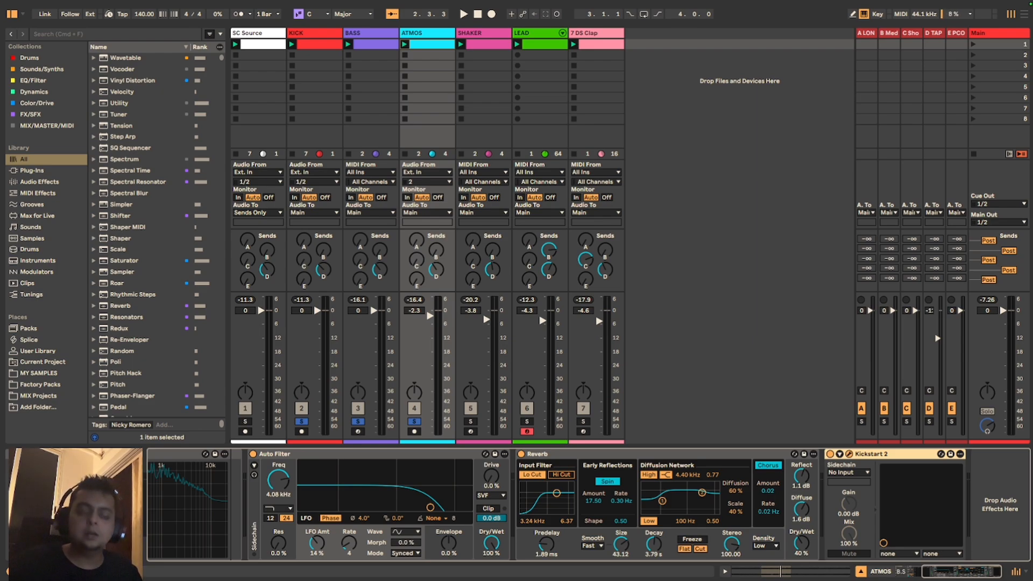
left_click_drag(686, 522, 680, 207)
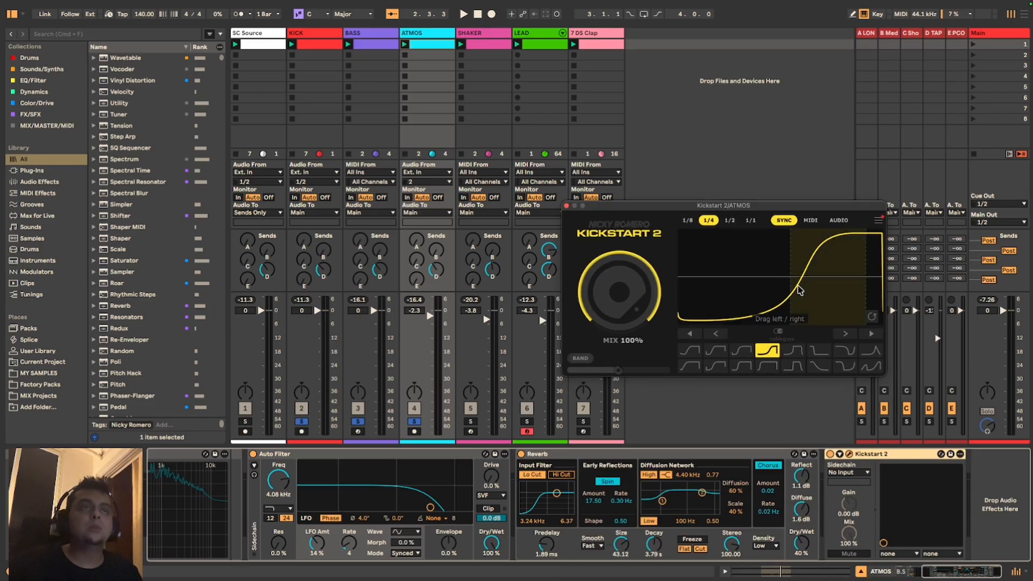
mouse_move(790, 268)
left_mouse_down()
mouse_move(746, 268)
mouse_move(769, 267)
left_mouse_up()
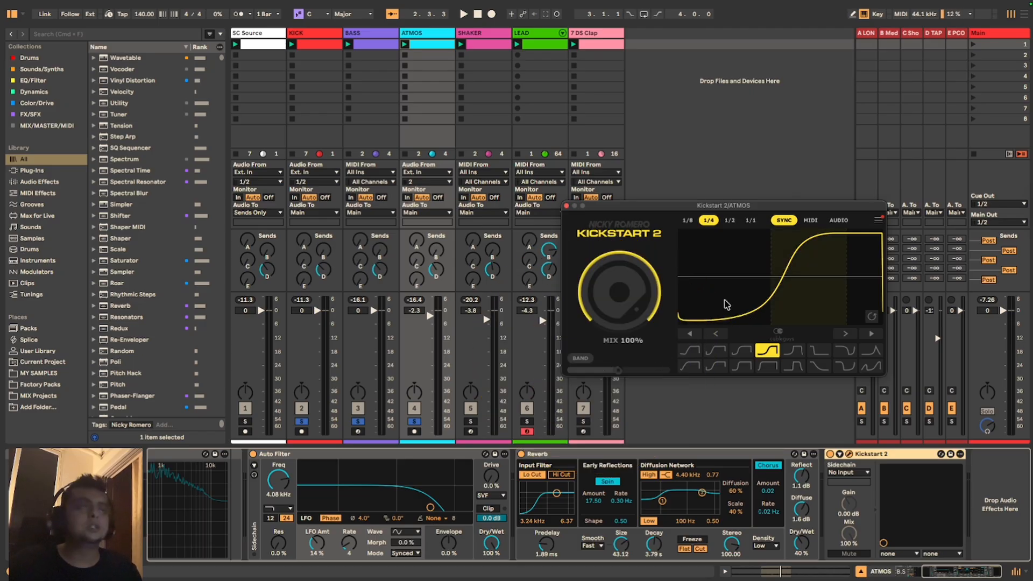
Step: Play the soloed tracks with the ATMOS ducking active, and lower Kickstart 2's Mix to 75% and on to 65%
key("space")
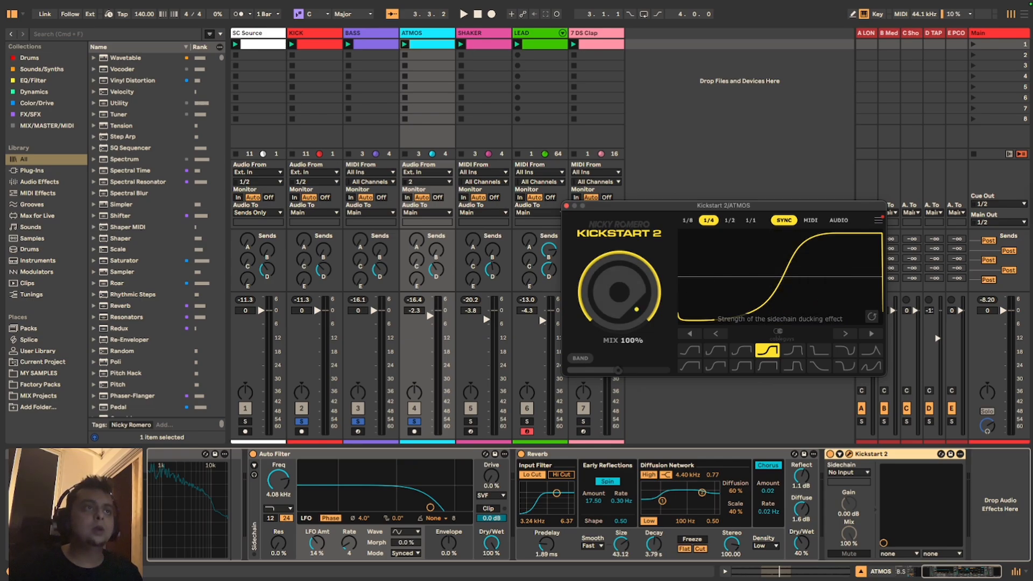
left_click_drag(627, 291, 605, 321)
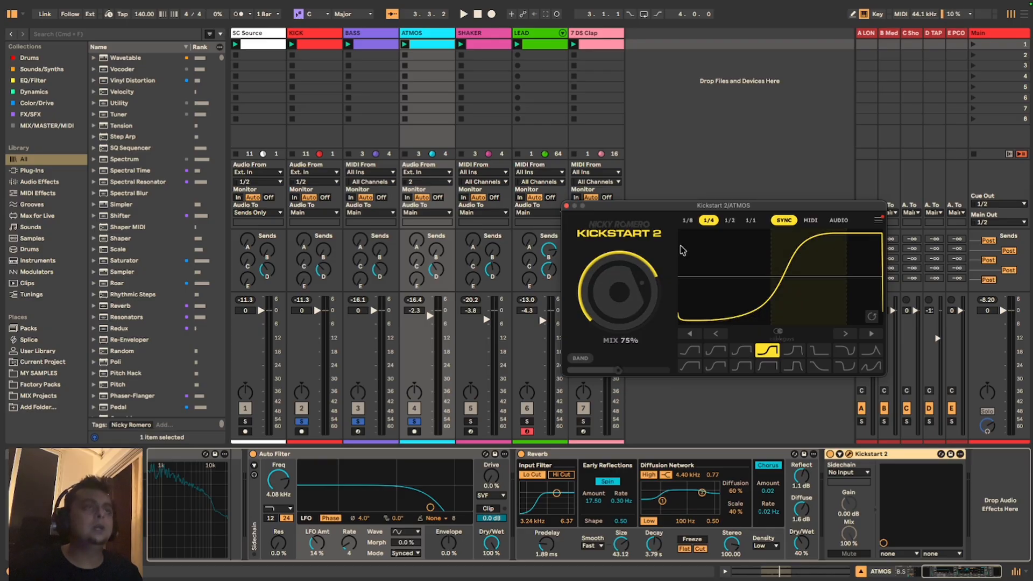
key("space")
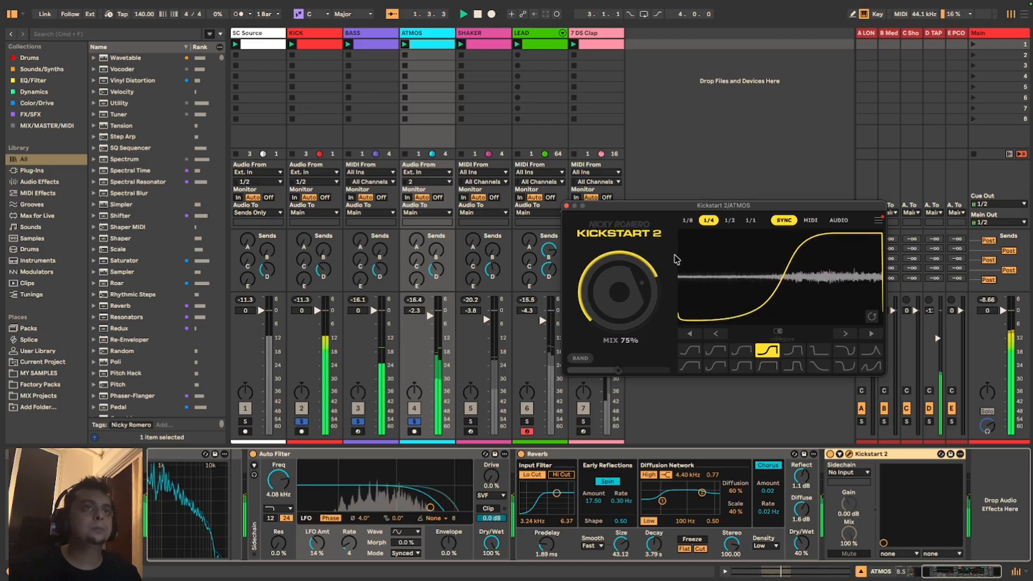
left_click_drag(608, 287, 608, 297)
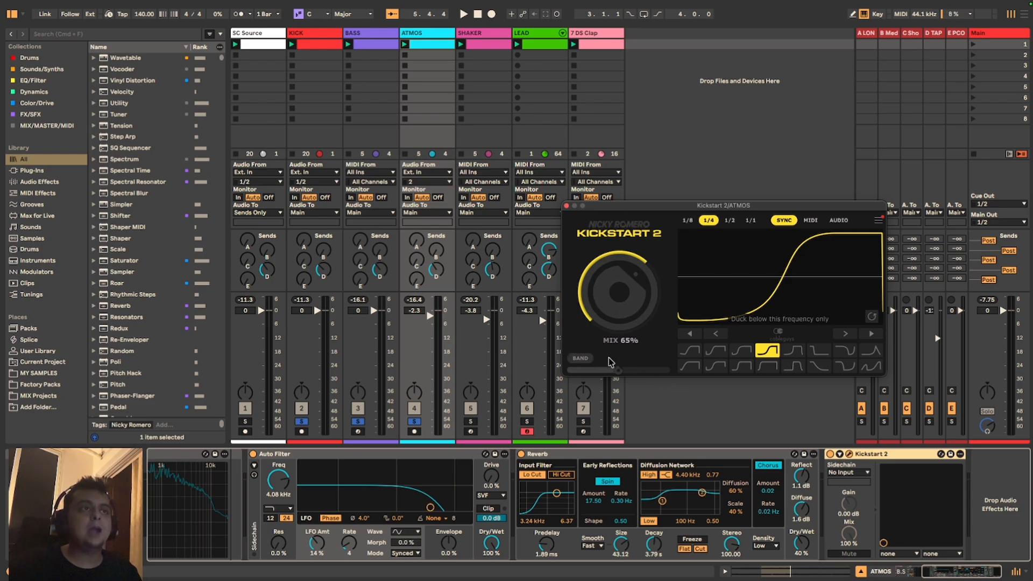
Step: Turn on band-limited ducking in the ATMOS Kickstart 2, with a 2.86 kHz band frequency and Mix at 100%
left_click(581, 358)
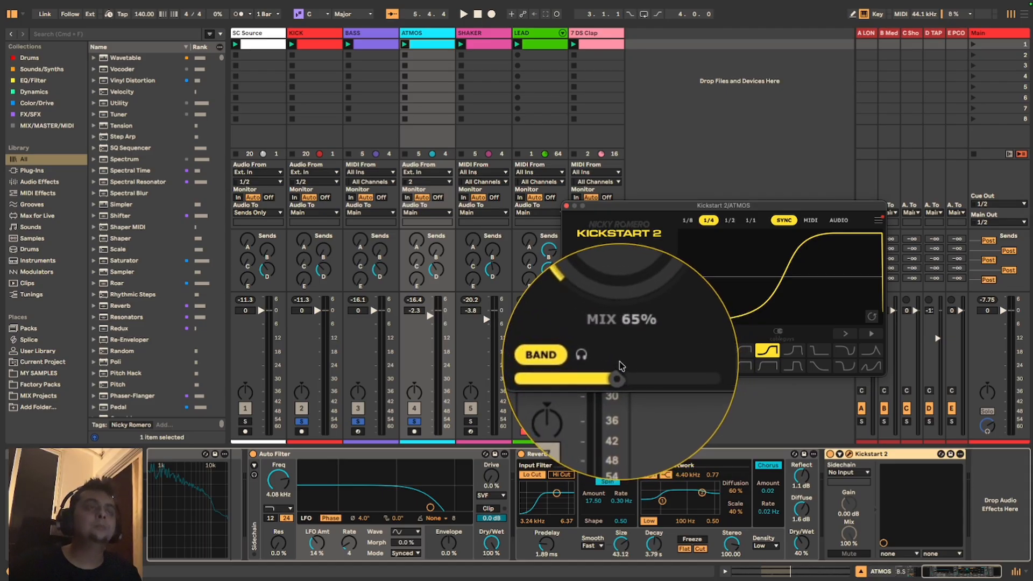
mouse_move(636, 371)
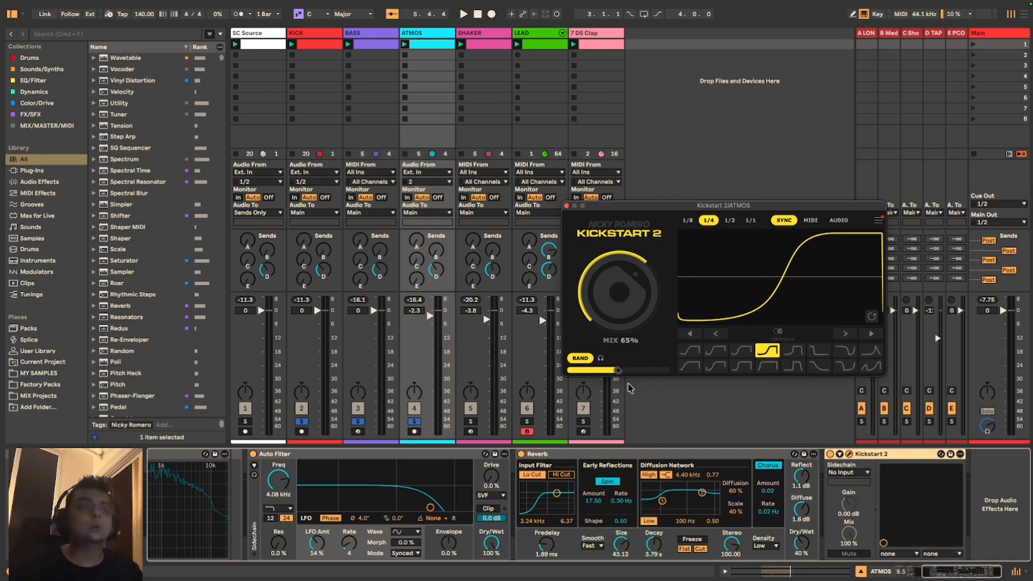
key("space")
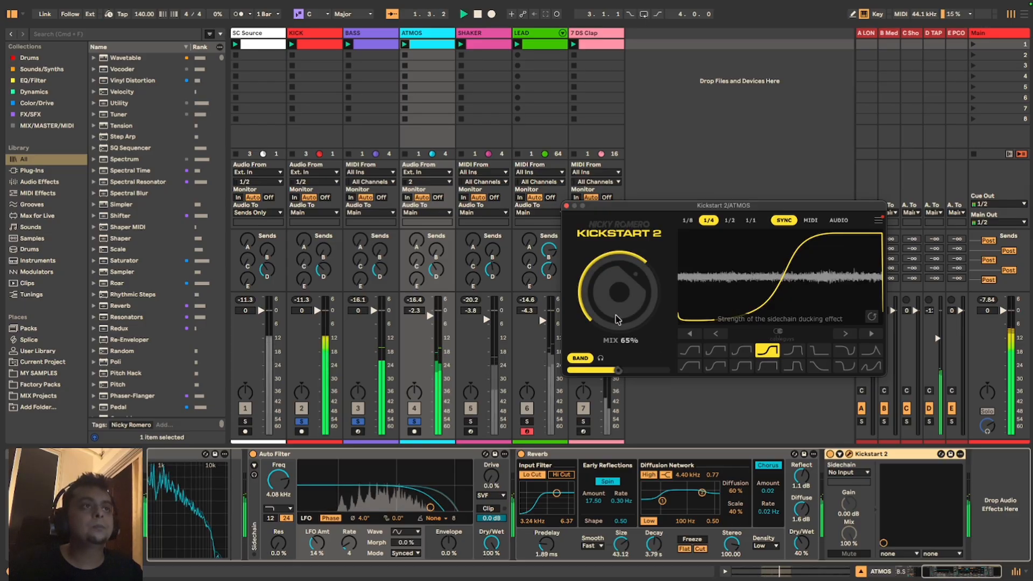
left_click_drag(617, 320, 616, 285)
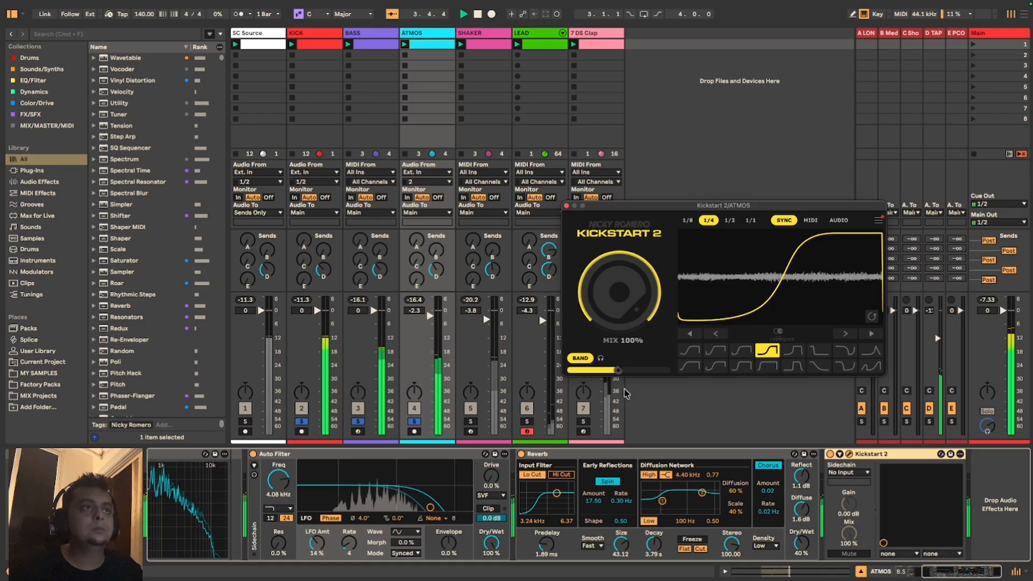
left_click_drag(617, 370, 657, 371)
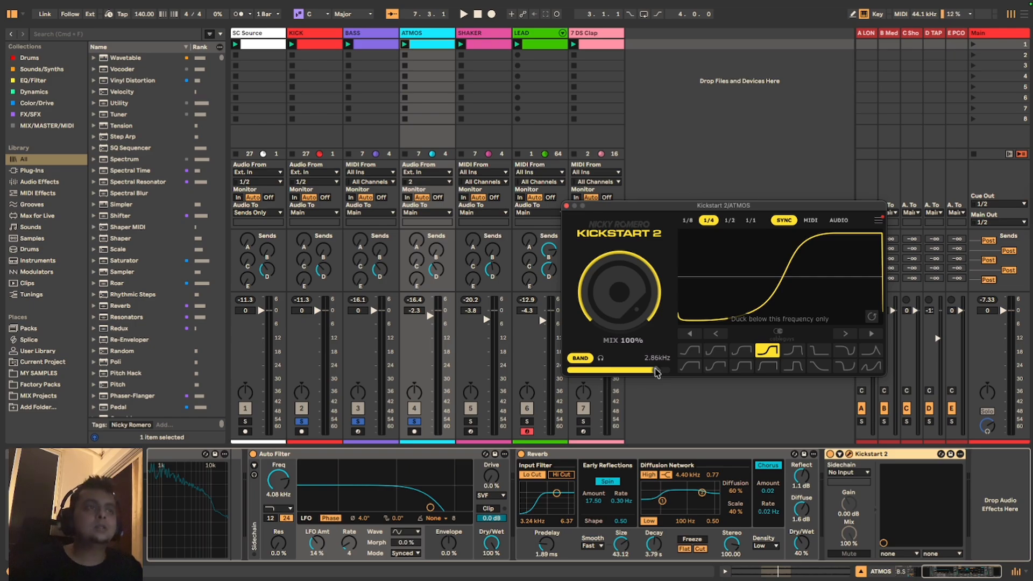
Step: Lower the ATMOS Kickstart 2 Mix to 70% and play the soloed tracks
left_click_drag(616, 304, 617, 322)
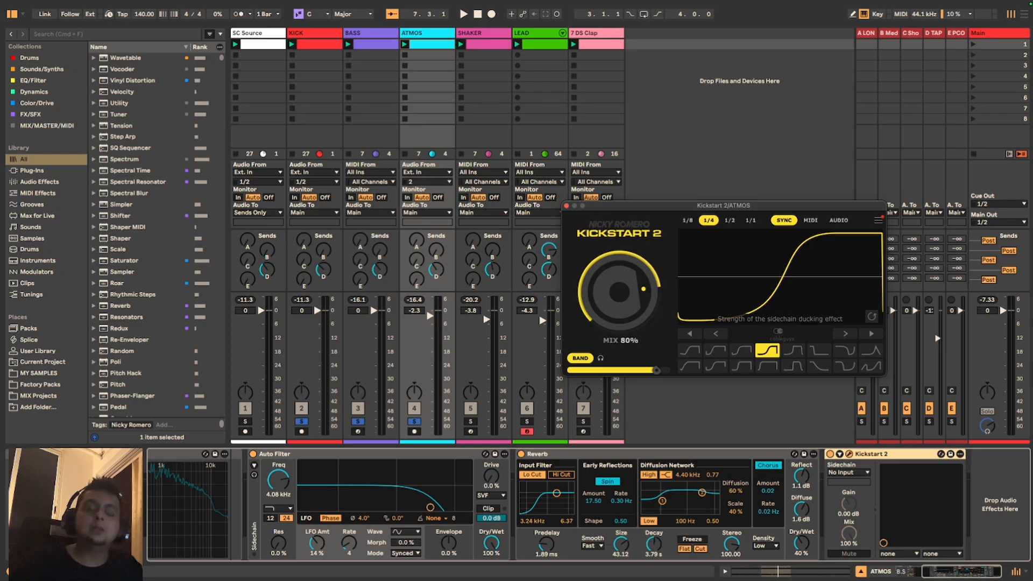
left_click_drag(617, 323, 617, 309)
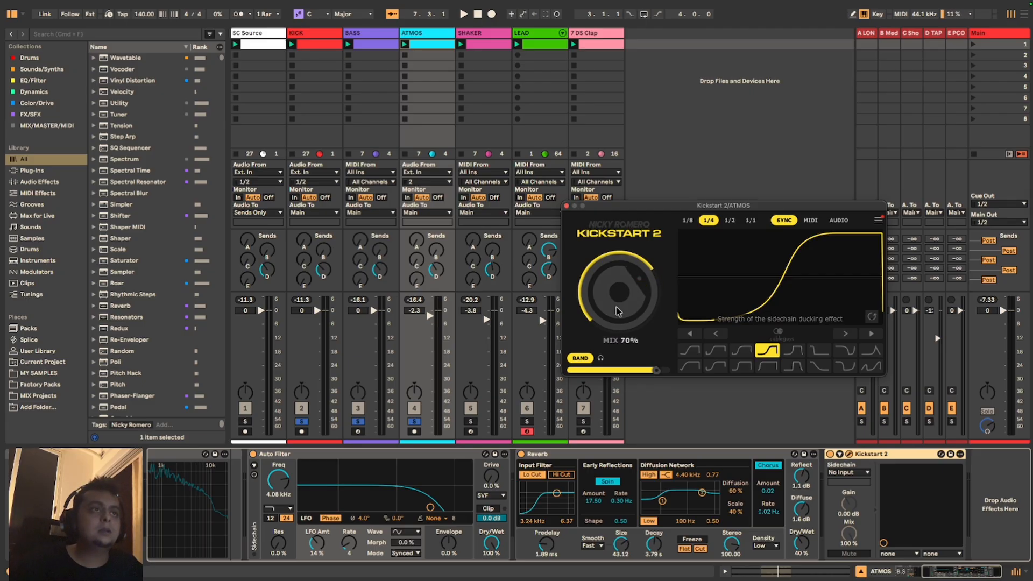
key("space")
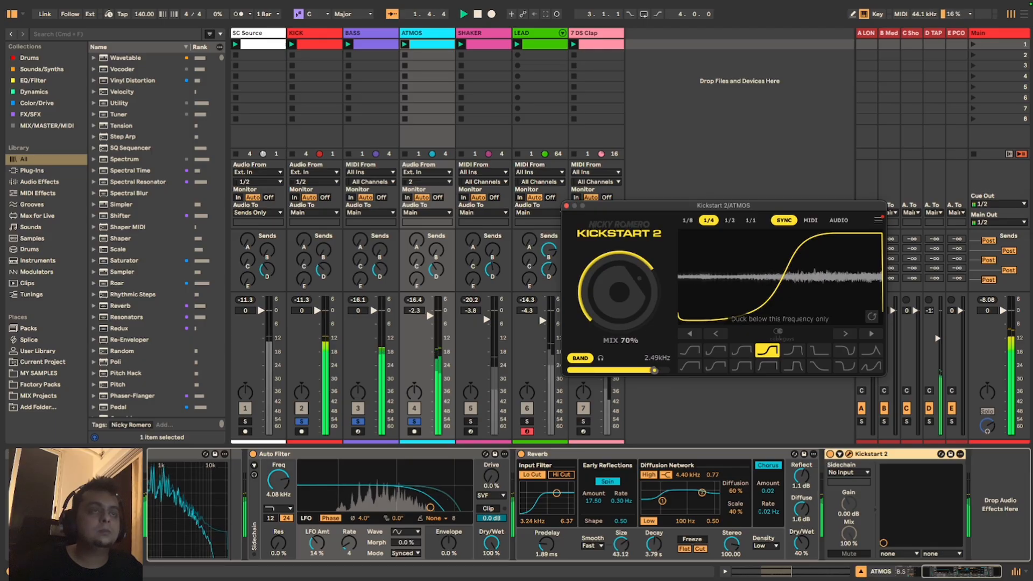
Step: Fine-tune the ATMOS ducking with a lower band frequency, a slightly earlier curve rise and a Mix of 90%
left_click_drag(655, 375, 639, 375)
left_click_drag(783, 273, 768, 274)
left_click_drag(655, 288, 654, 270)
left_click_drag(621, 319, 621, 316)
left_click_drag(639, 370, 642, 370)
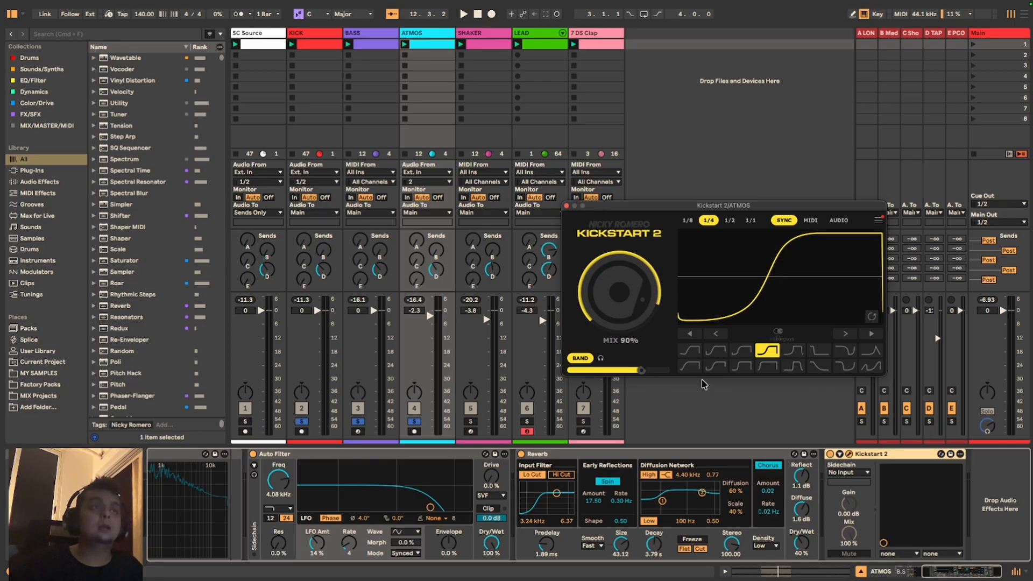
mouse_move(643, 377)
left_click_drag(642, 369, 635, 368)
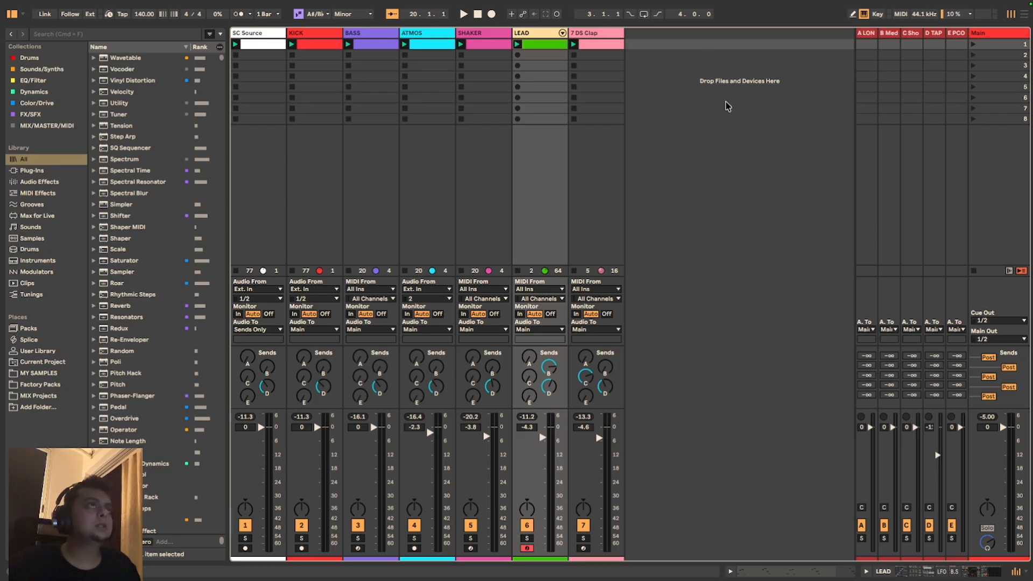
Step: Search the browser for soothe and load the soothe2 plug-in onto the LEAD track
left_click(99, 36)
type("soothe")
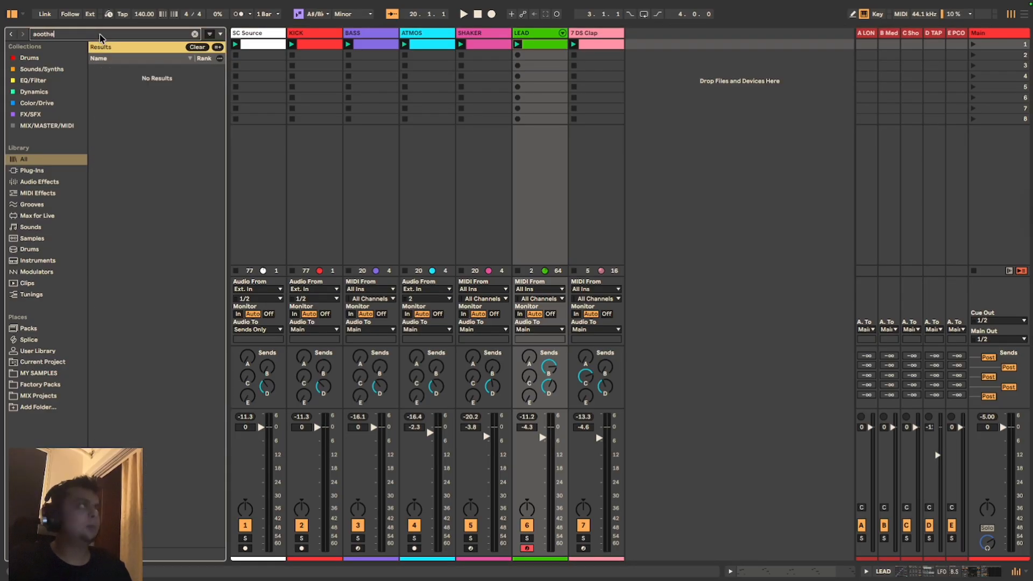
key("super+a")
type("so")
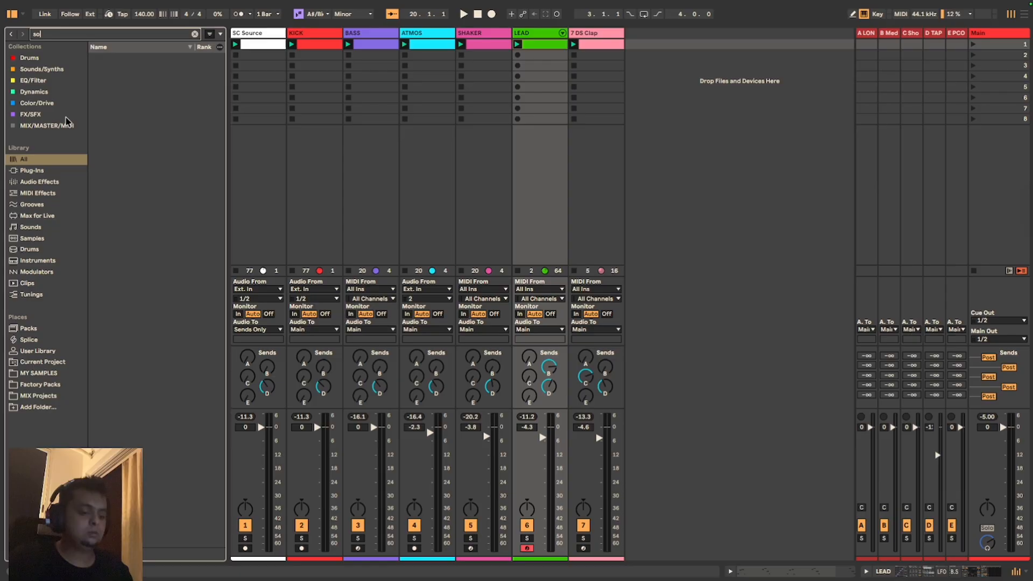
type("othe")
left_click(161, 81)
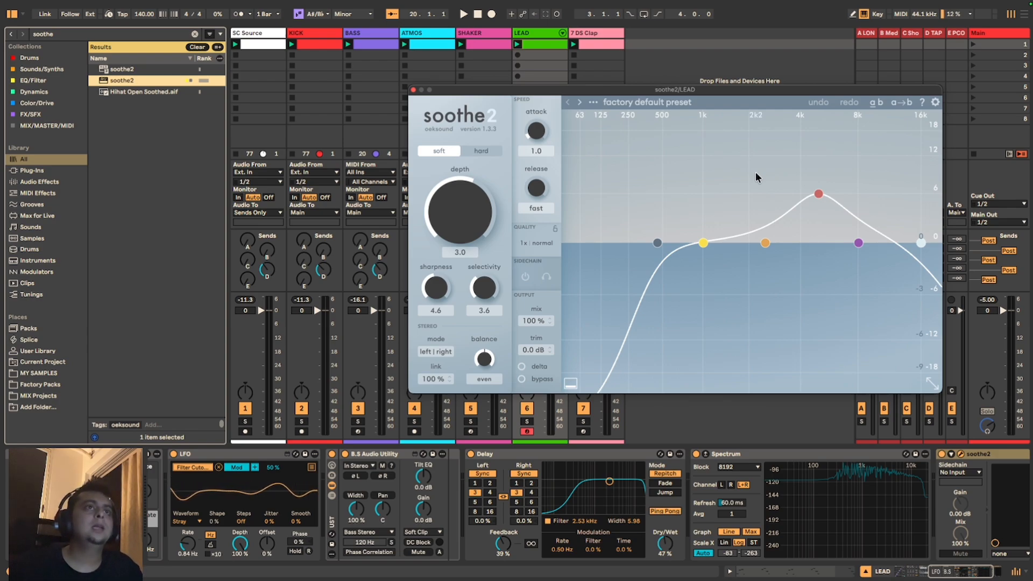
Step: In soothe2, set the low cut to 78 Hz and band 3 to 14.9 kHz with 0.4 dB sensitivity, and close the plug-in window
left_click_drag(658, 242, 585, 242)
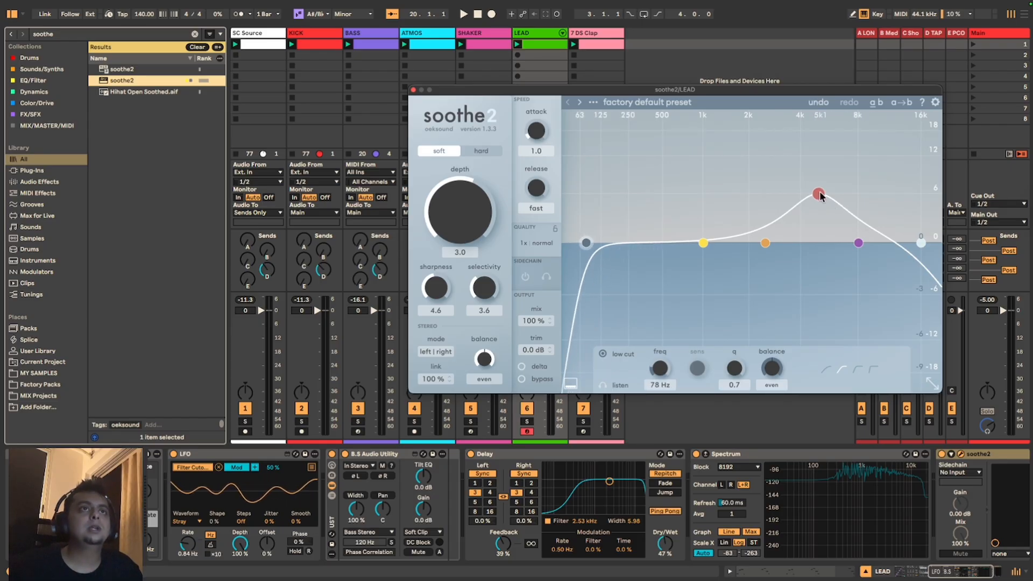
left_click_drag(818, 194, 913, 238)
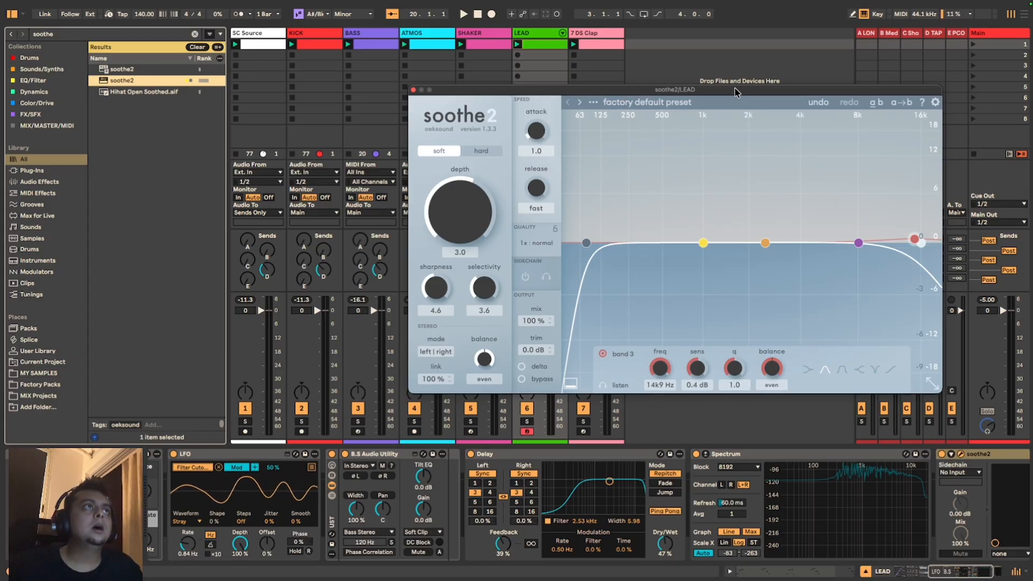
left_click_drag(735, 92, 636, 111)
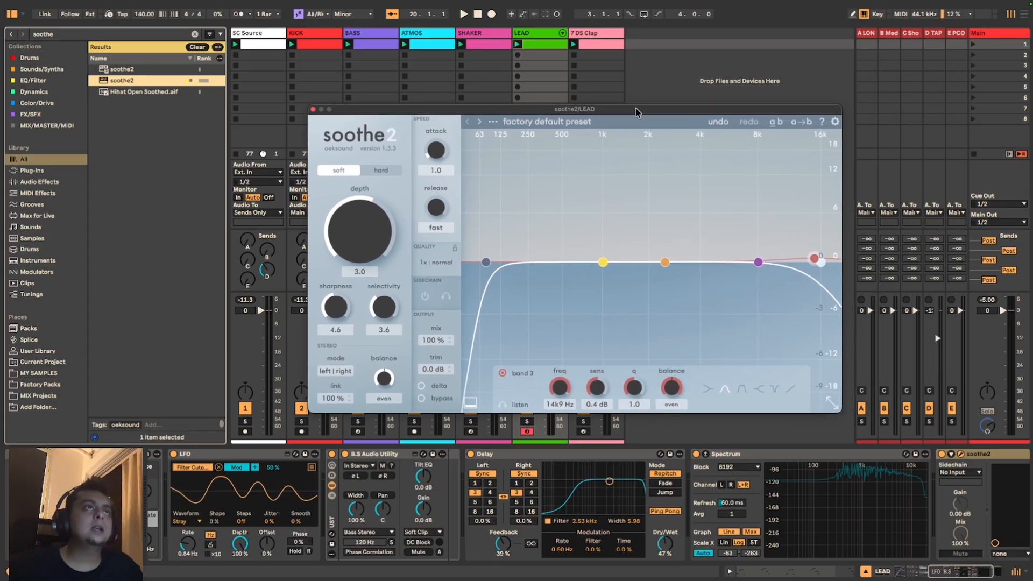
left_click(312, 110)
Step: Search the browser for Trackspacer, load Trackspacer 2.5 onto the LEAD track and close its window
left_click(195, 34)
type("t")
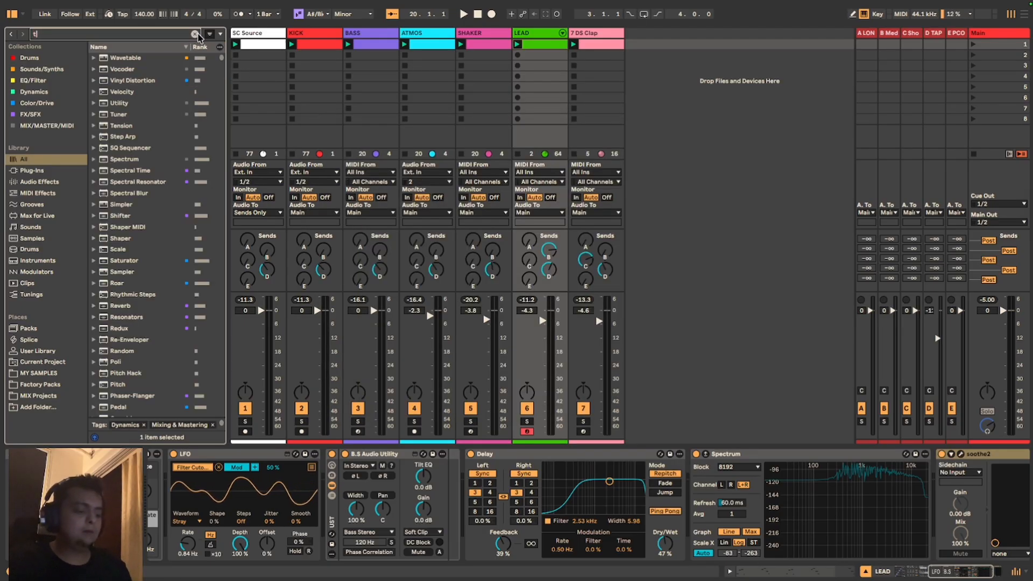
type("racksp")
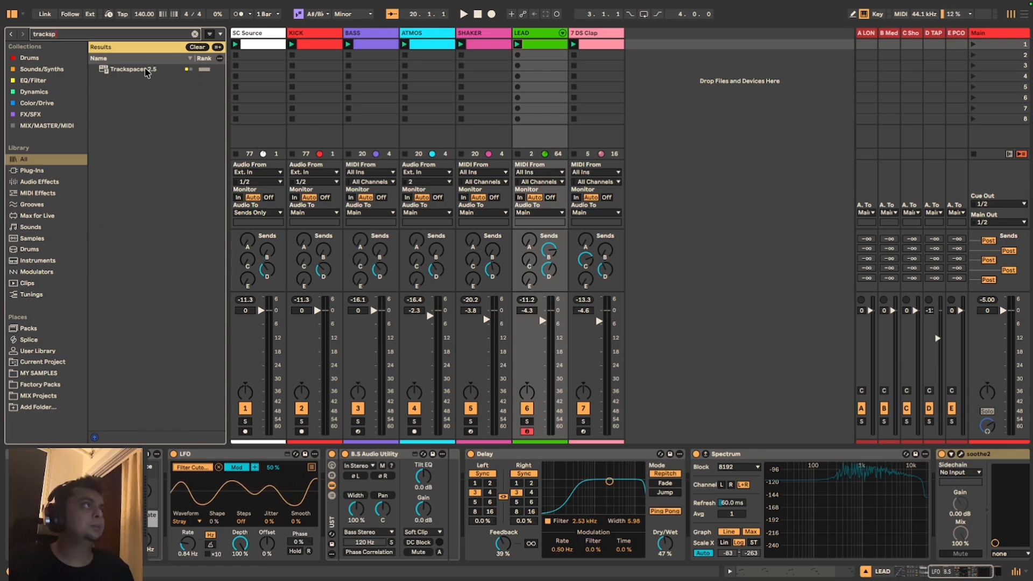
left_click(147, 73)
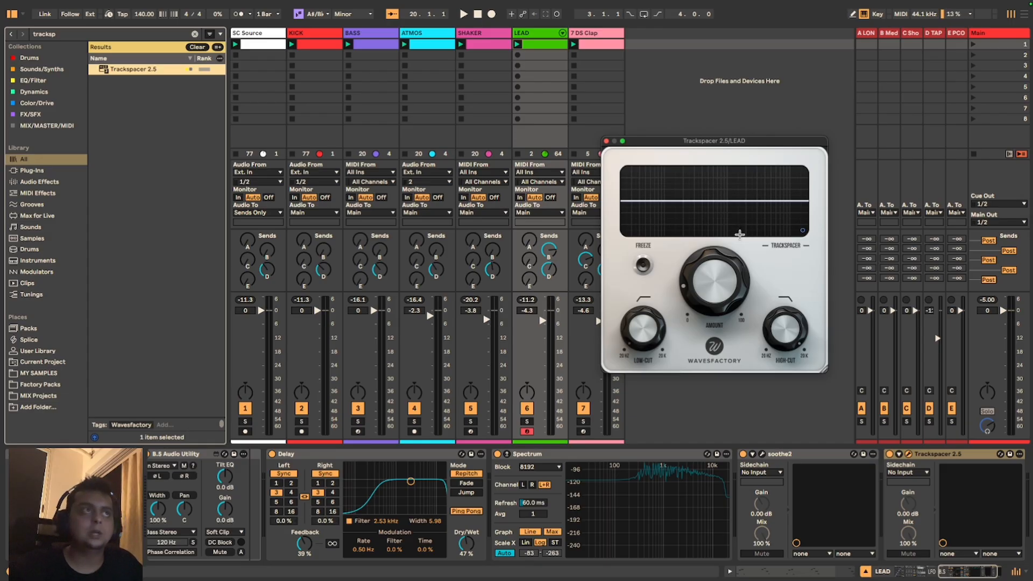
left_click(605, 141)
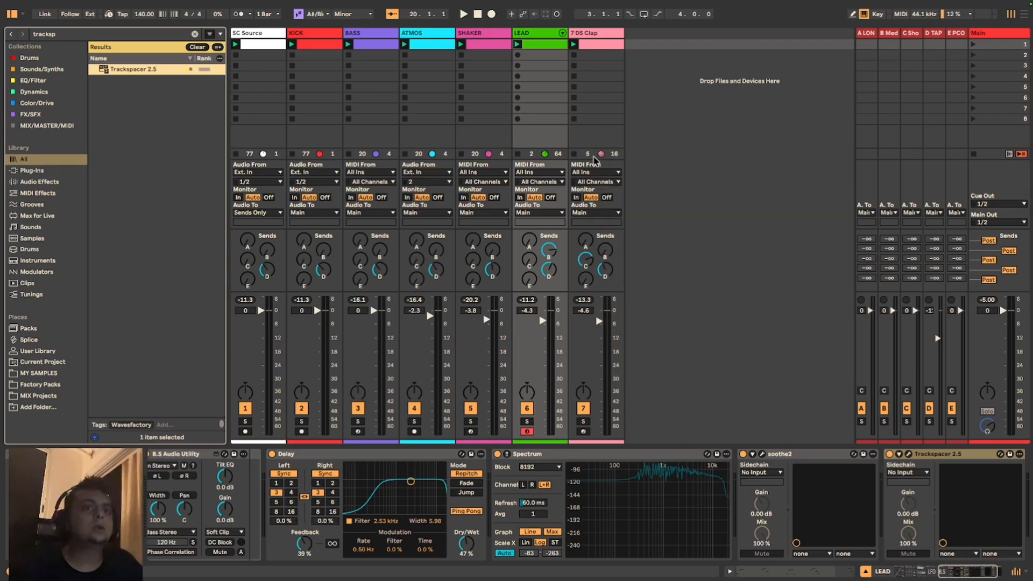
Step: Search the browser for fab and load FabFilter Pro-Q 4 onto the LEAD track
key("super+f")
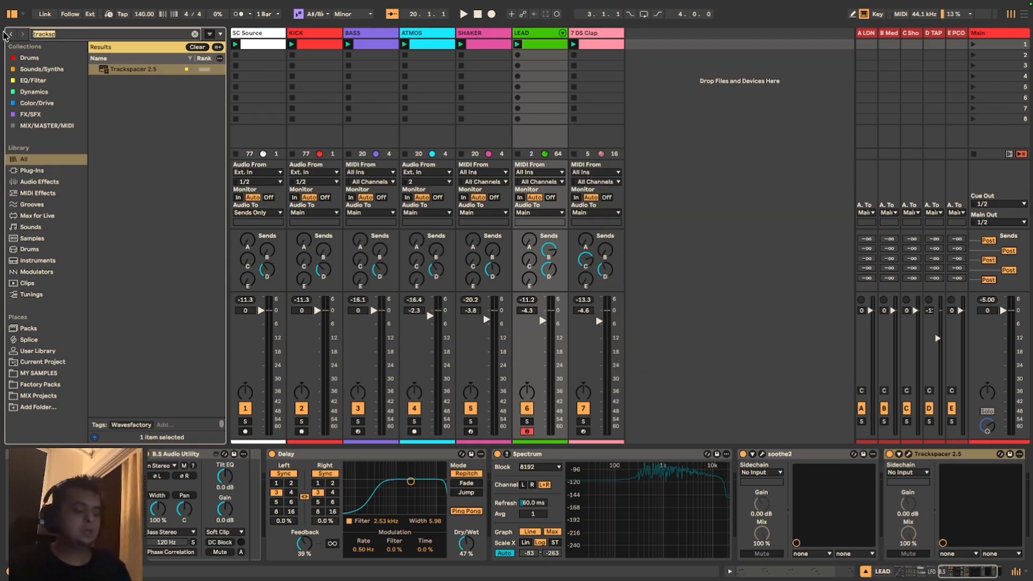
type("fab")
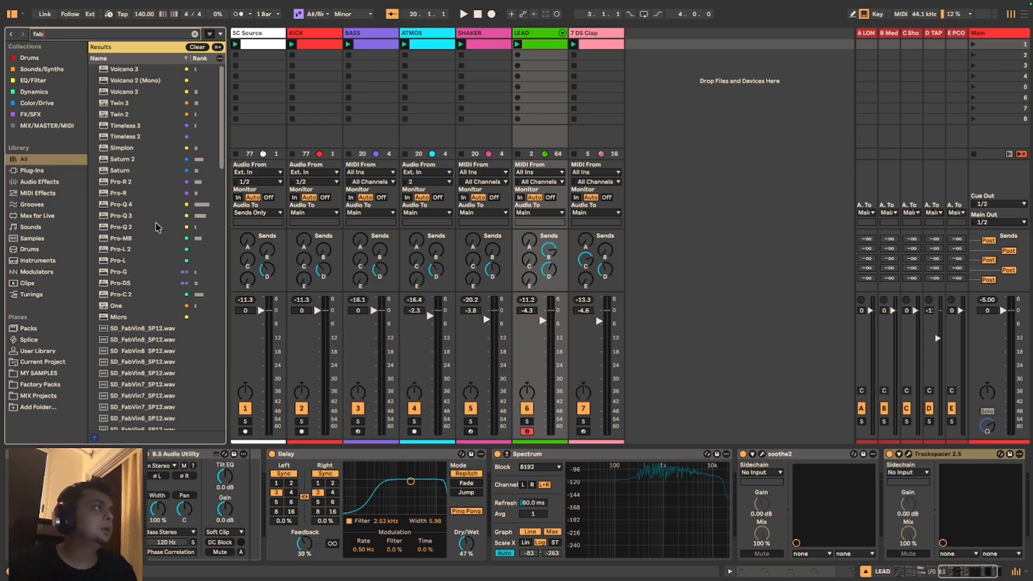
double_click(145, 204)
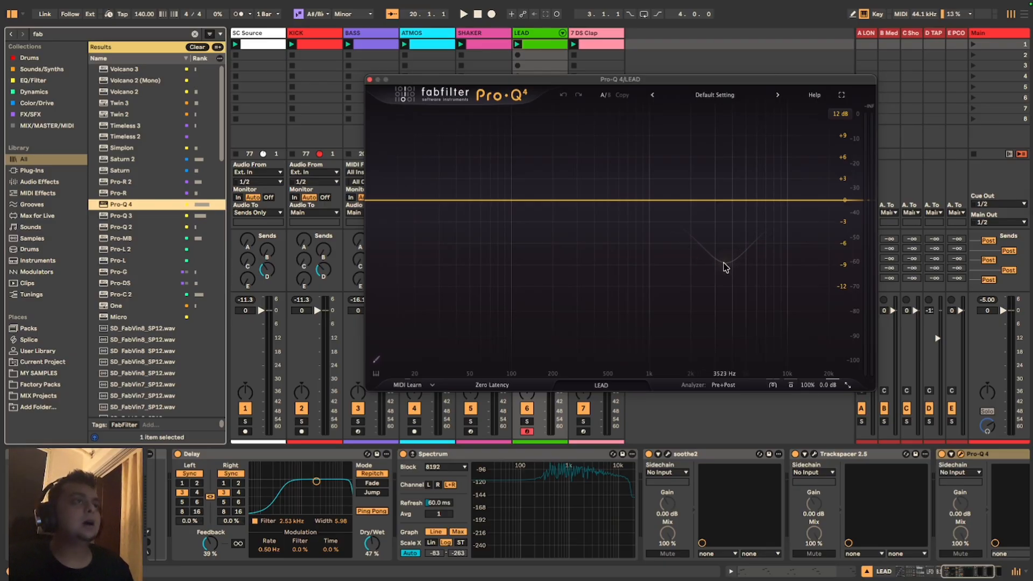
Step: Delete soothe2 and Trackspacer 2.5 from the LEAD device chain
left_click(694, 455)
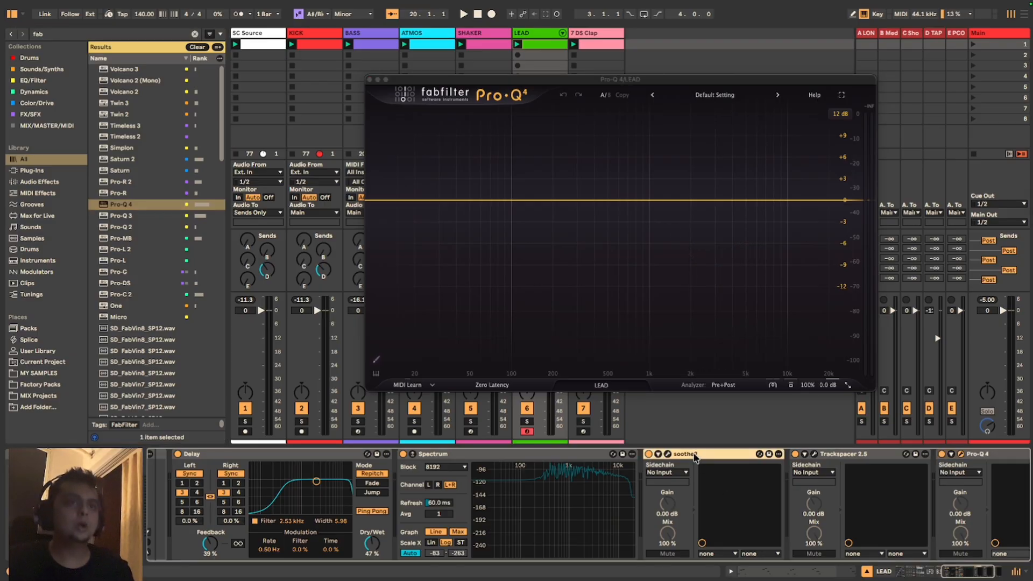
key("Delete")
key("Delete")
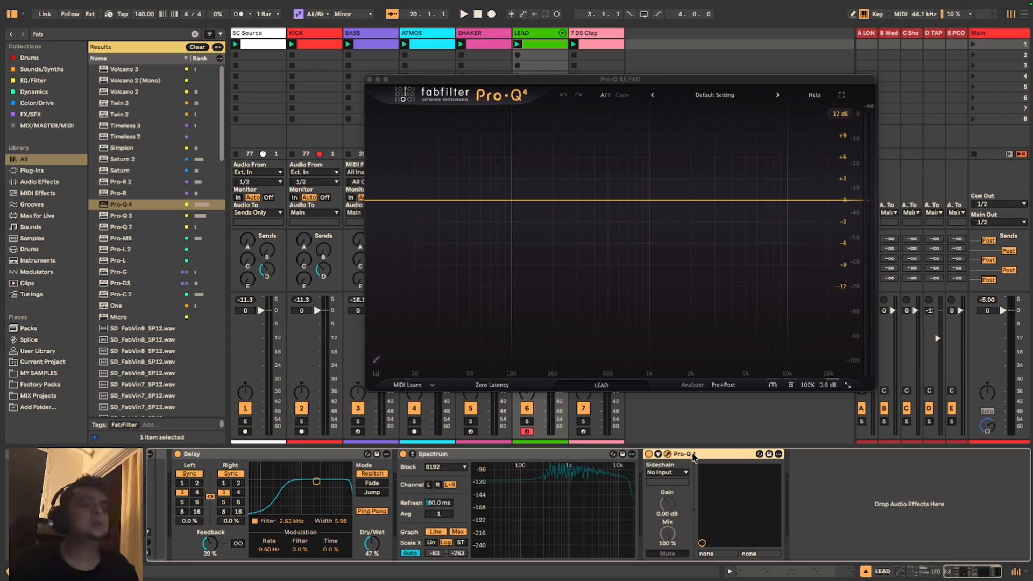
Step: Move the Pro-Q 4 window clear of the track columns and clear the browser search
left_click_drag(634, 78, 897, 62)
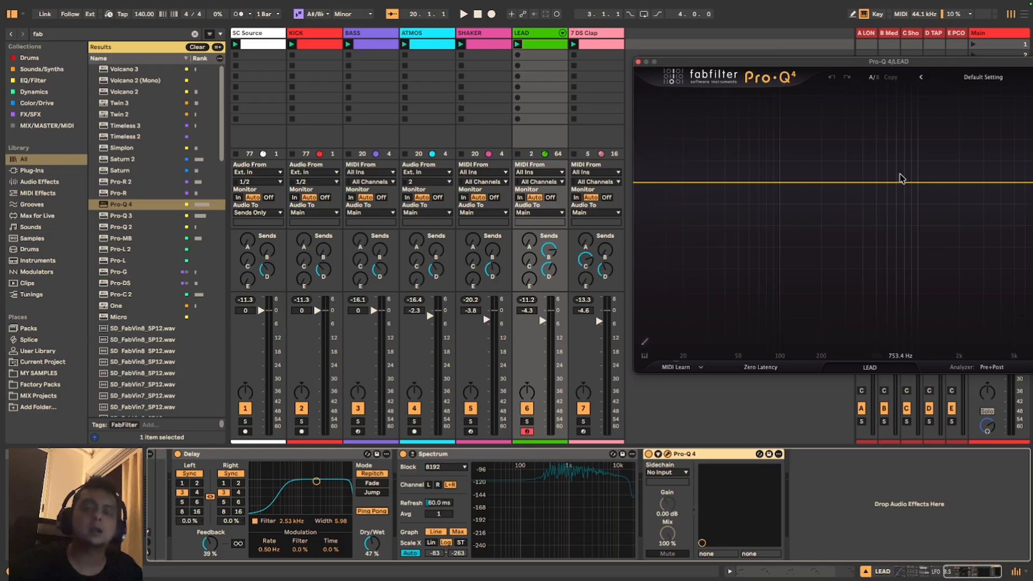
left_click(195, 36)
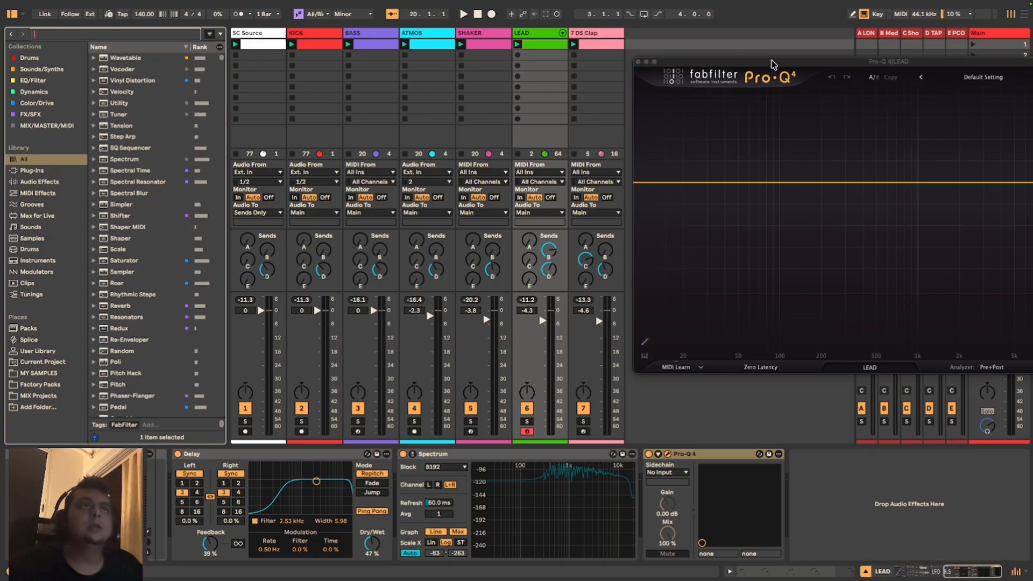
left_click_drag(772, 62, 765, 61)
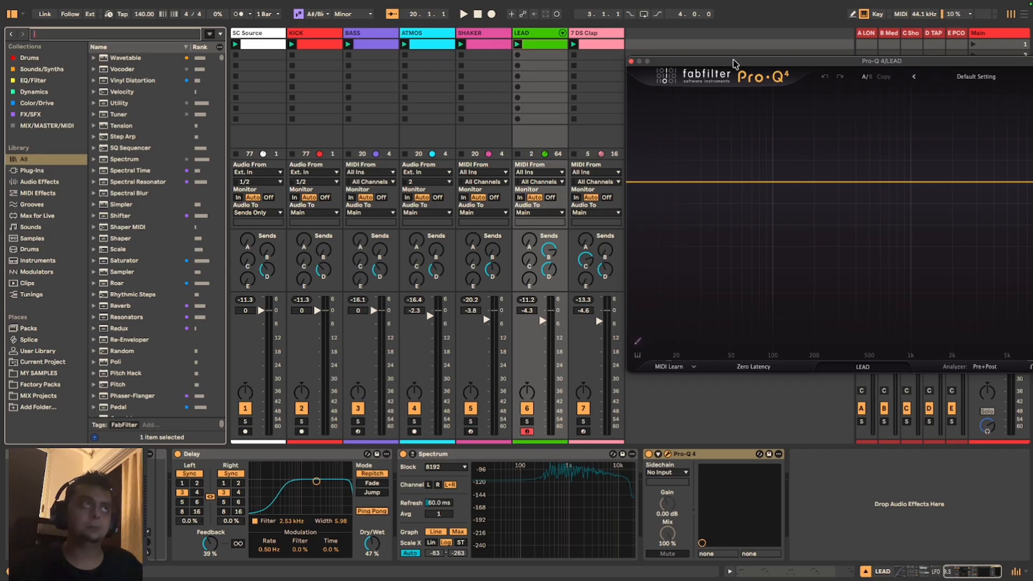
left_click_drag(734, 61, 731, 61)
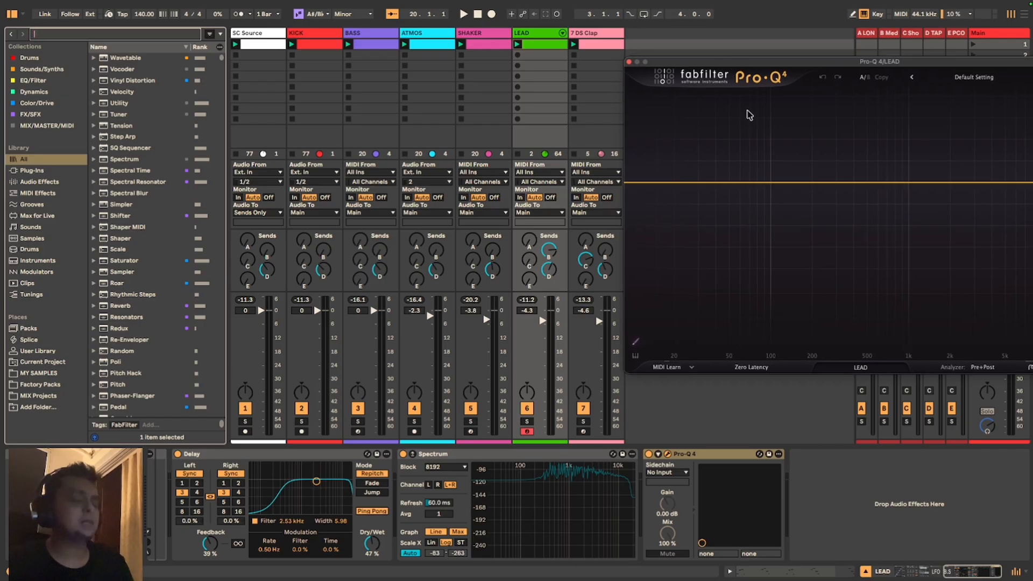
Step: Reorder the tracks so that ATMOS sits directly before LEAD, and solo both of them
left_click(519, 35)
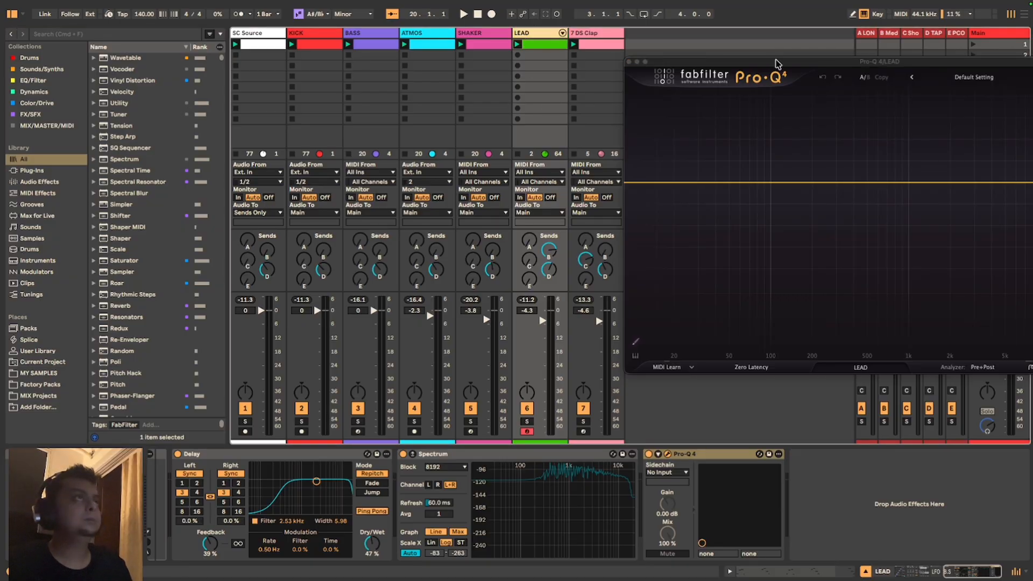
left_click(427, 34)
left_click_drag(477, 33, 510, 39)
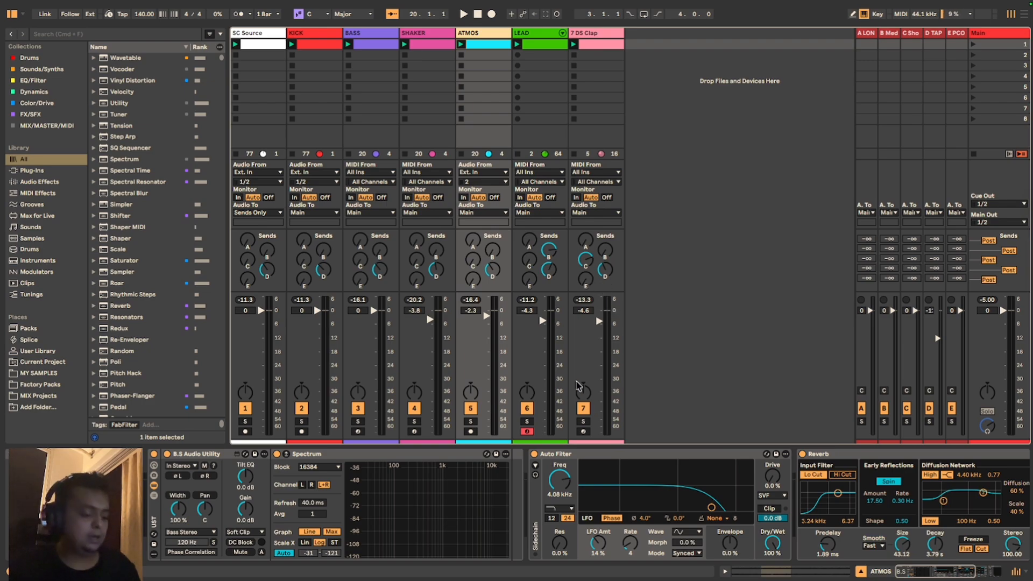
left_click(471, 421)
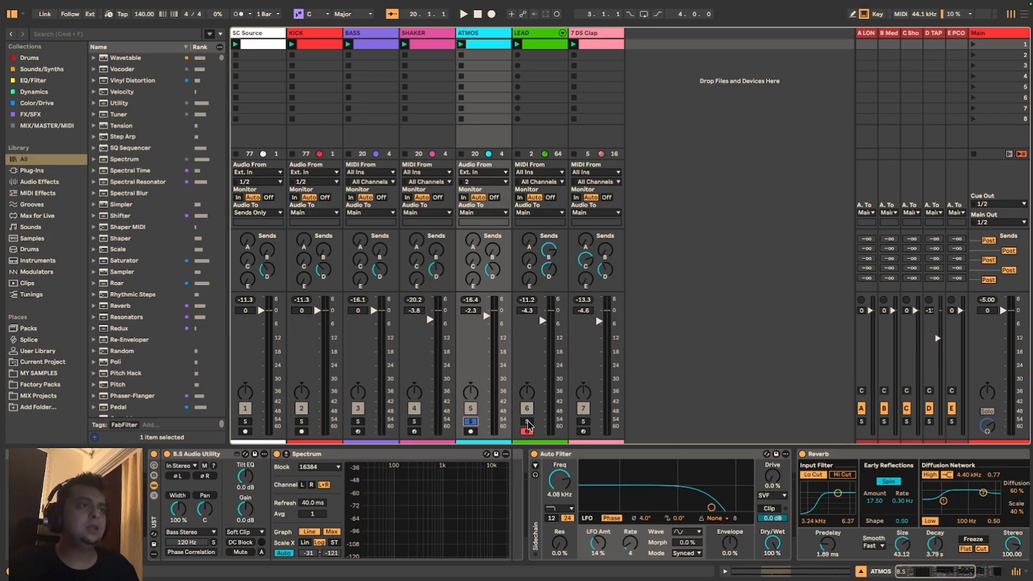
left_click(527, 422)
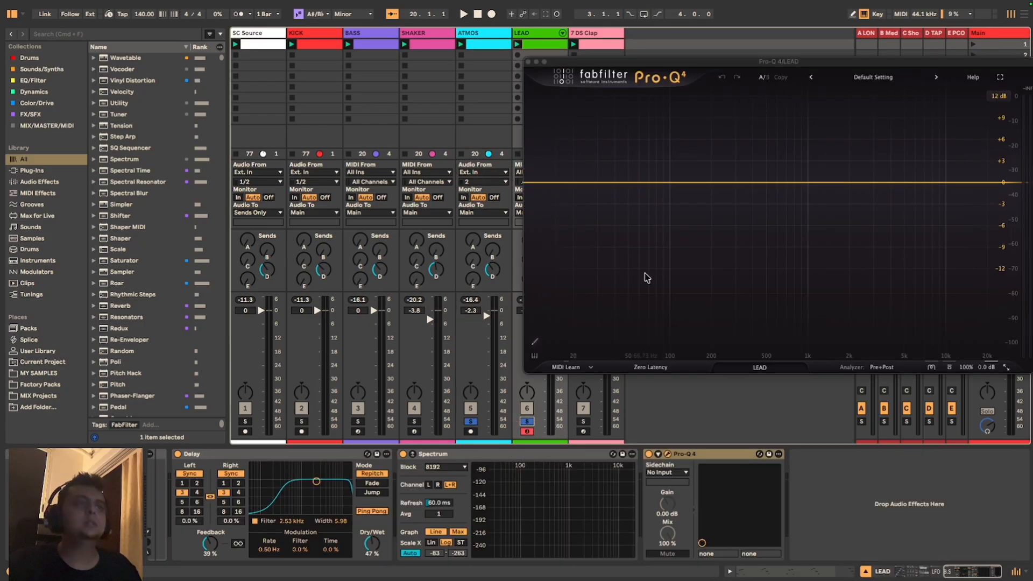
Step: Play the soloed ATMOS and LEAD tracks without the Pro-Q 4 window and examine LEAD's frequency content in the enlarged Spectrum
left_click(528, 62)
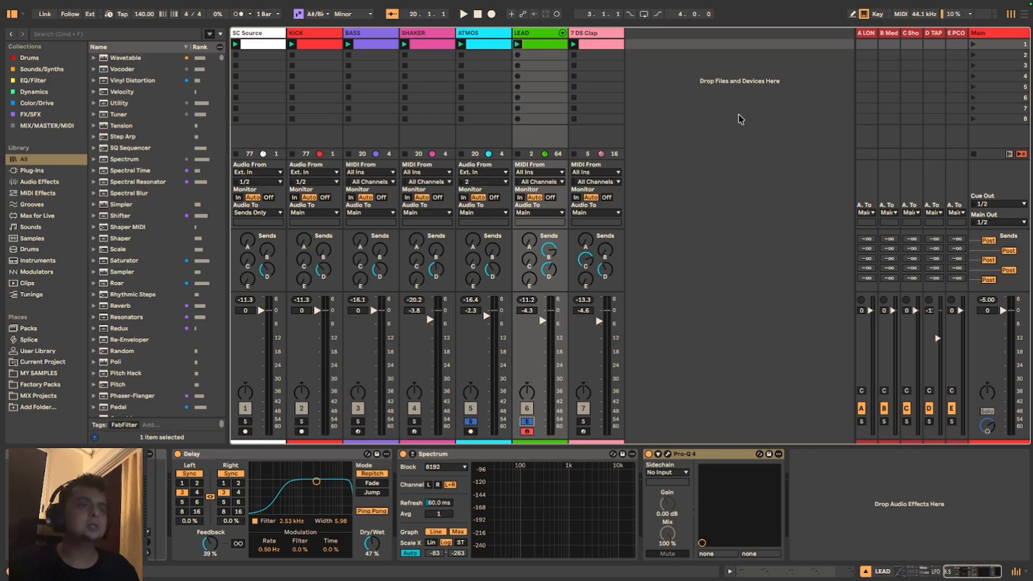
key("space")
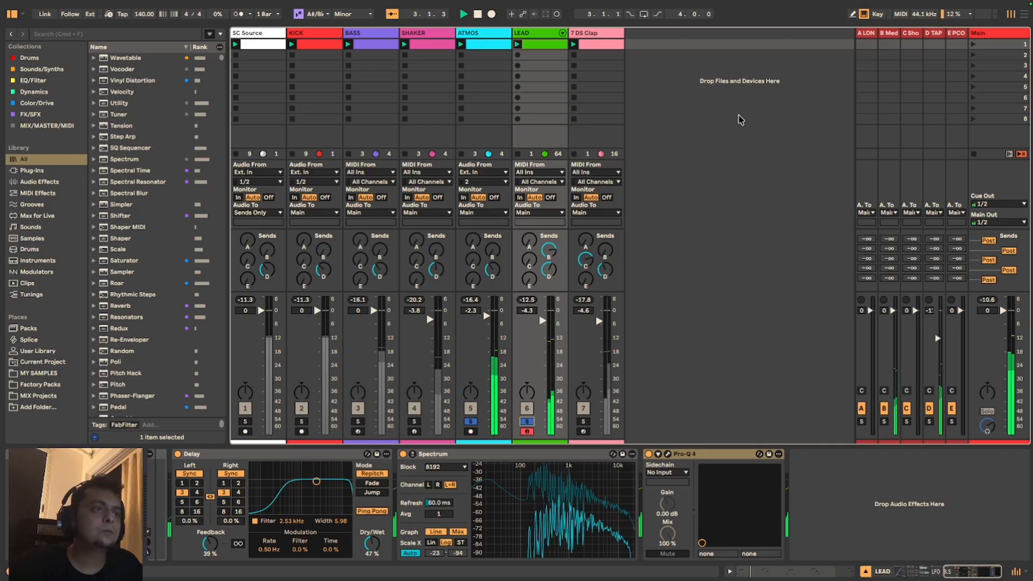
left_click(412, 455)
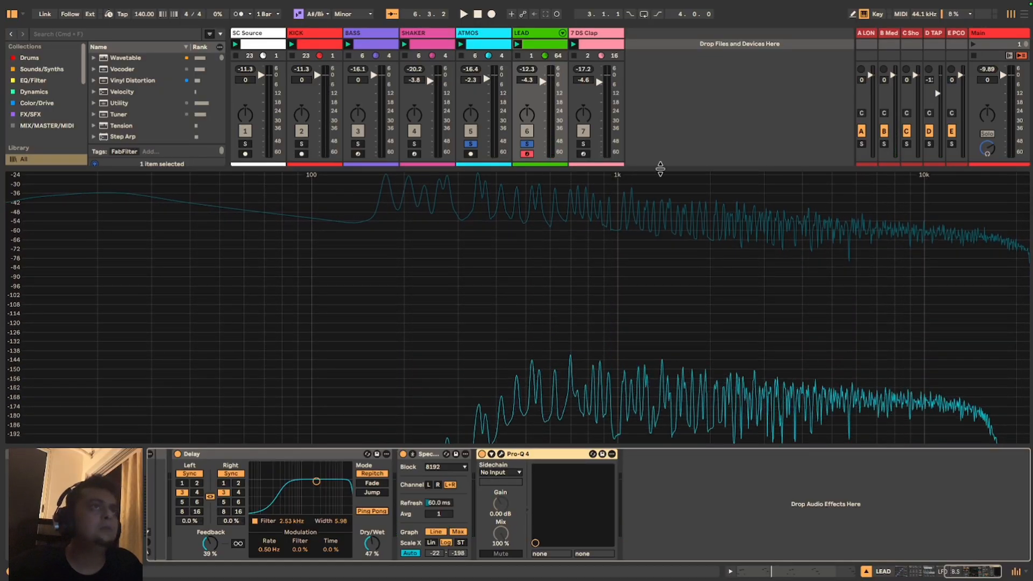
double_click(659, 169)
Step: Play the soloed tracks and examine the frequency content of ATMOS in its enlarged Spectrum
left_click(494, 33)
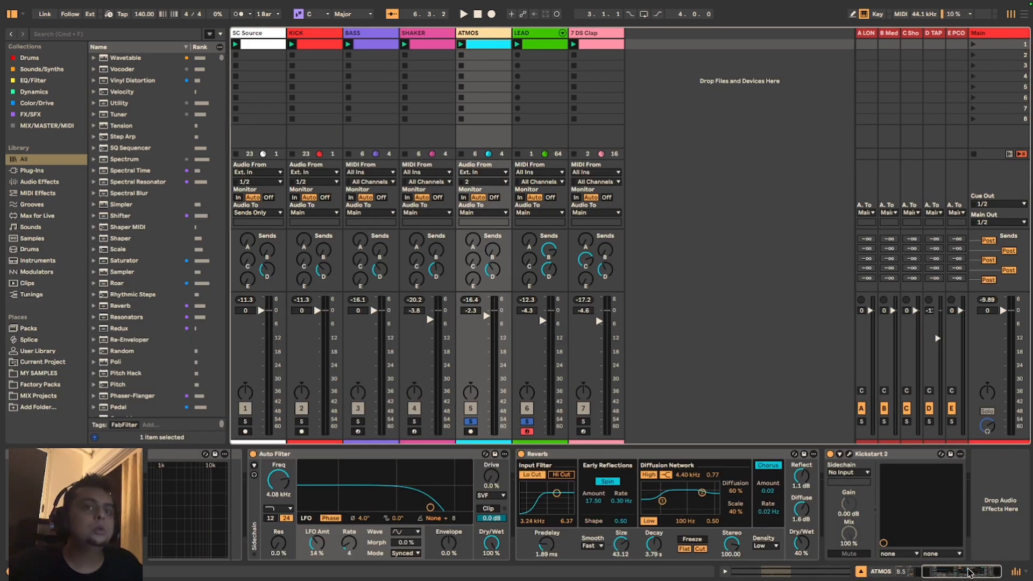
left_click_drag(963, 570, 576, 536)
key("space")
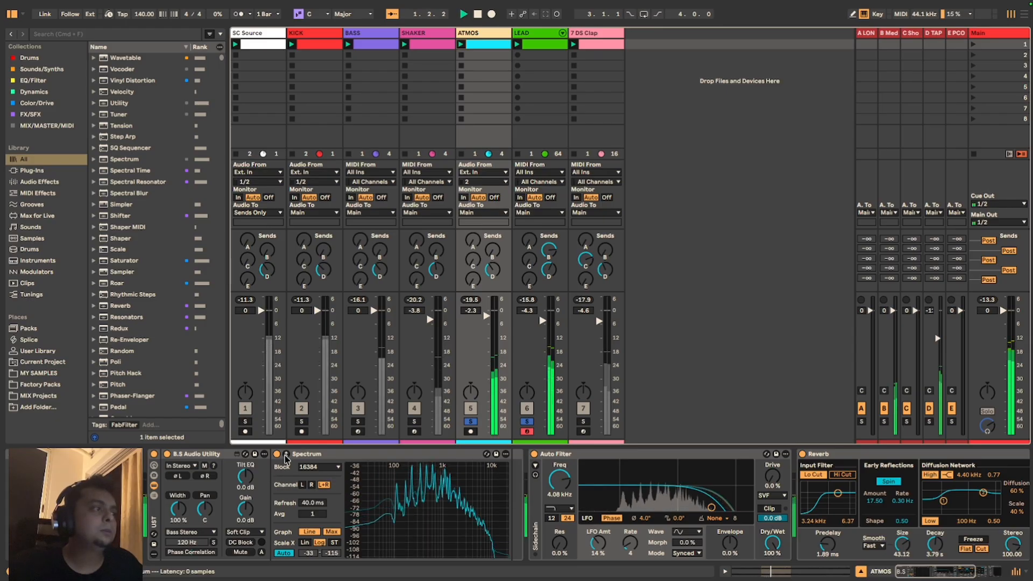
double_click(466, 494)
left_click_drag(553, 371, 597, 26)
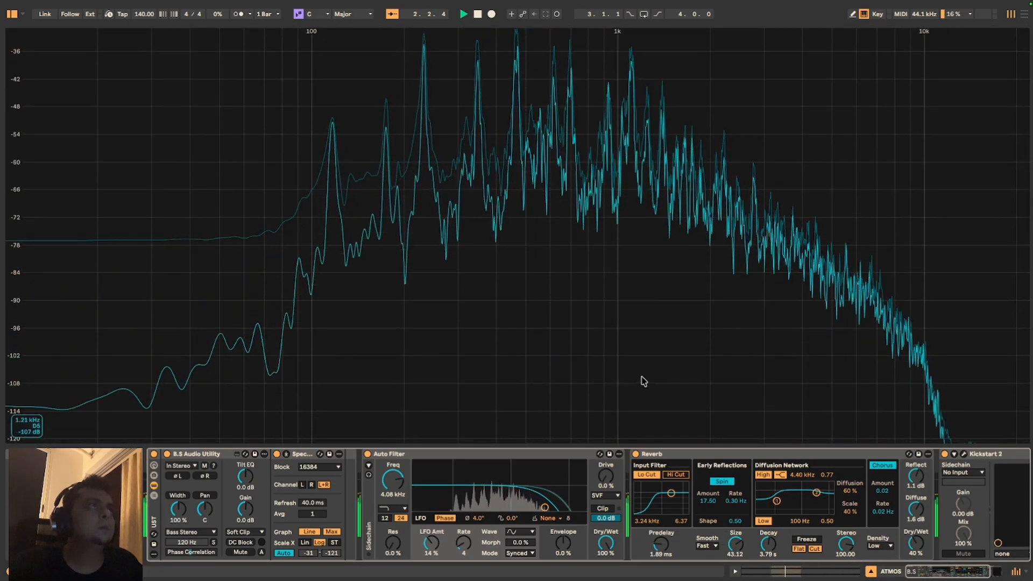
key("space")
left_click_drag(334, 128, 333, 80)
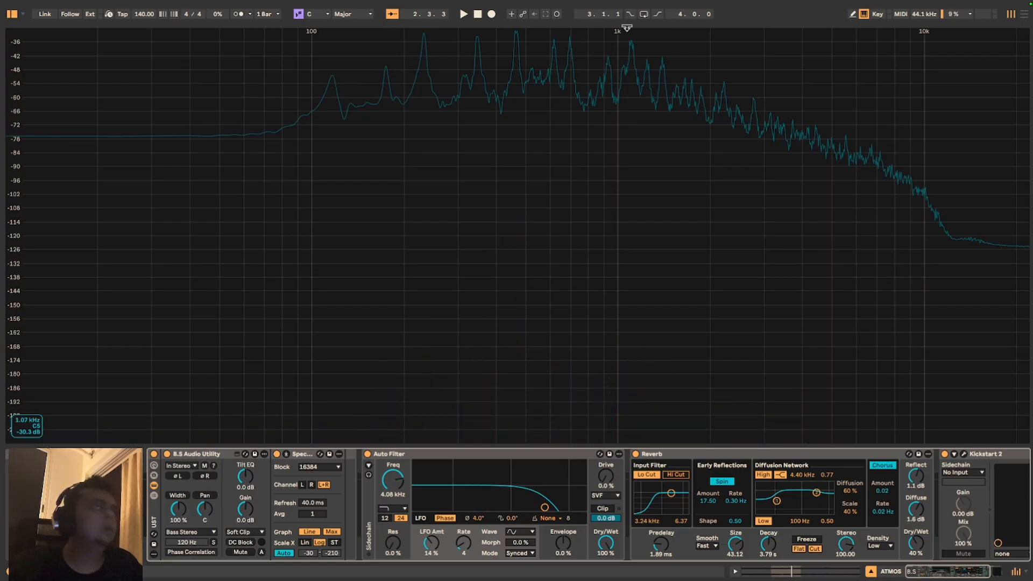
left_click(627, 28)
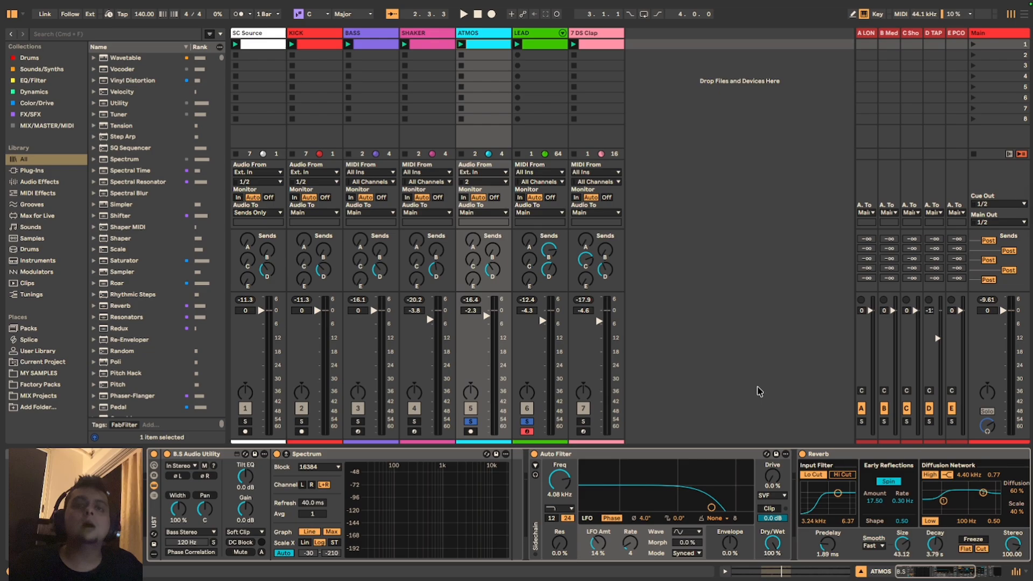
Step: Show the LEAD track's MIDI clip in an enlarged note editor to examine its notes
left_click(547, 37)
left_click(473, 34)
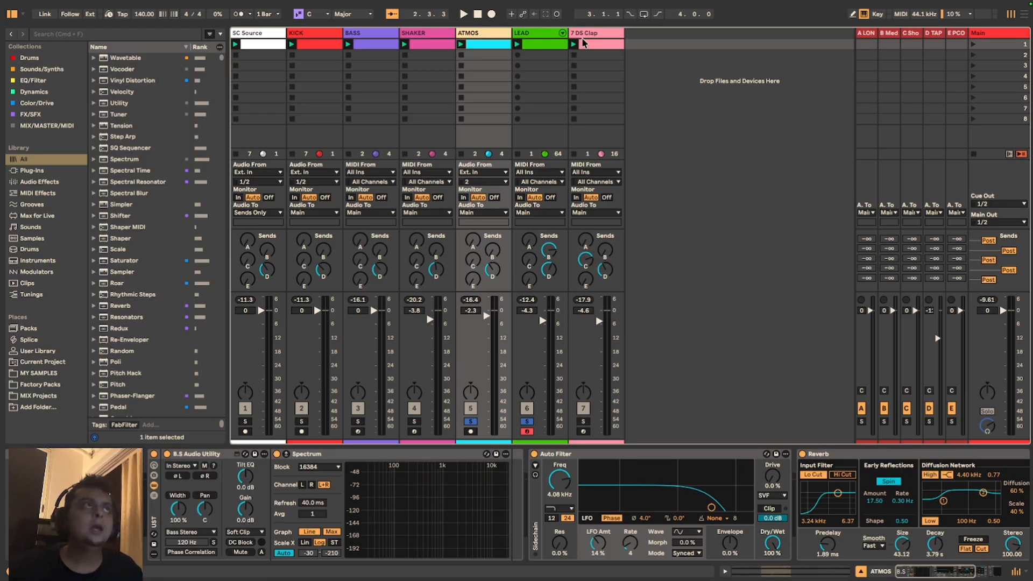
left_click(549, 37)
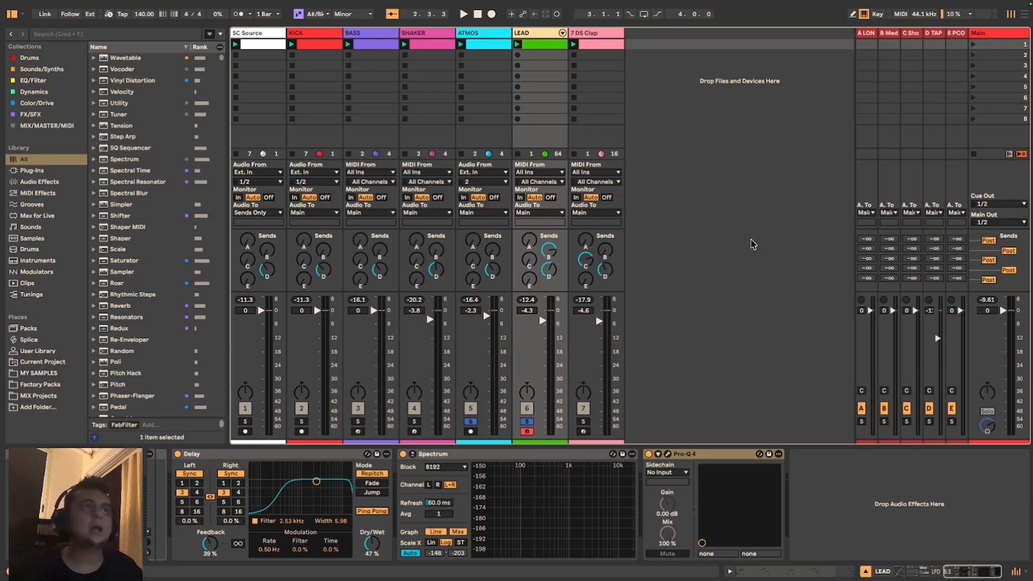
left_click(814, 568)
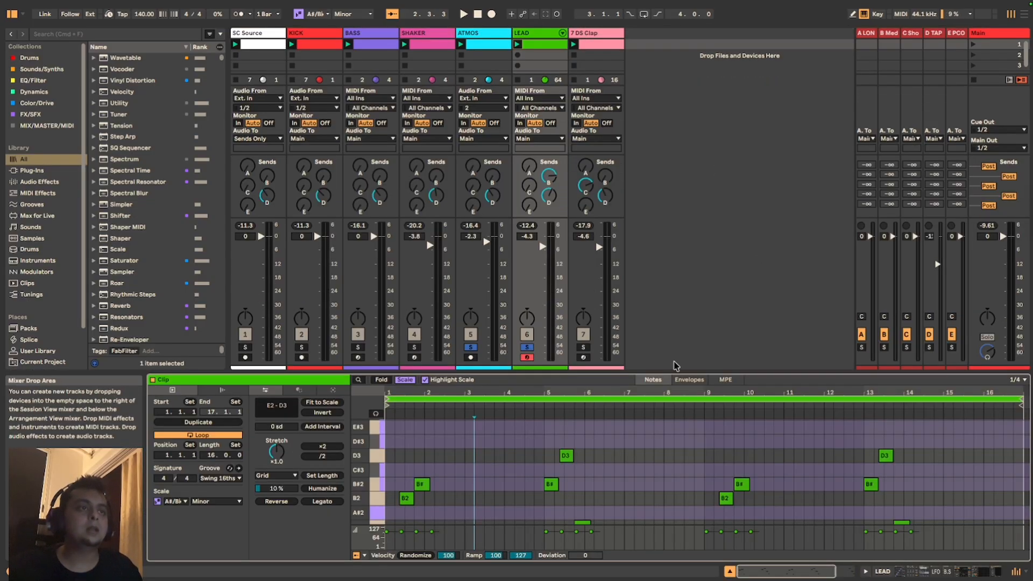
left_click_drag(677, 372, 699, 89)
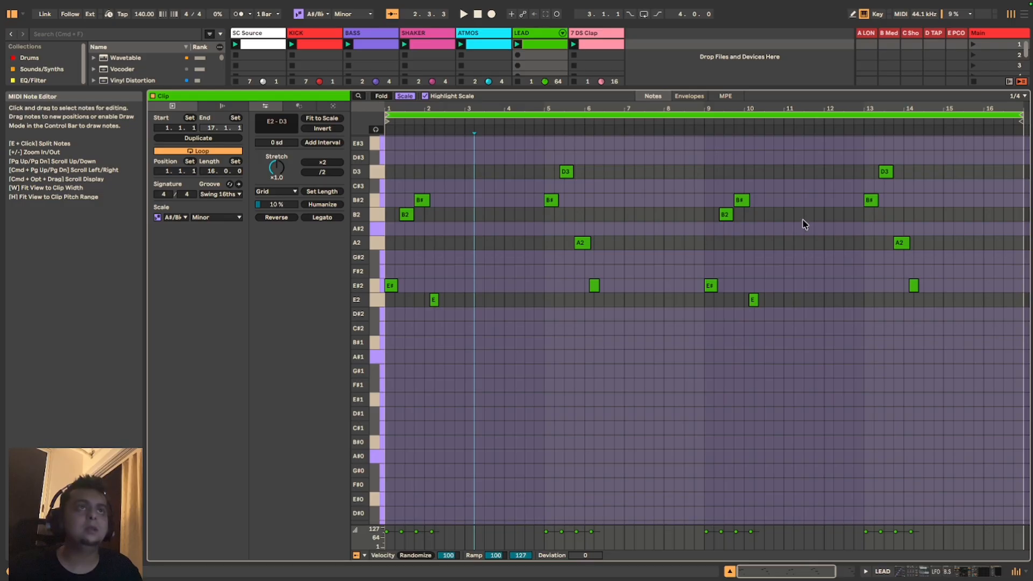
Step: Duplicate the Pro-Q 4 at the end of LEAD's device chain and move the copy to the ATMOS track
left_click_drag(817, 85, 796, 548)
left_click(933, 570)
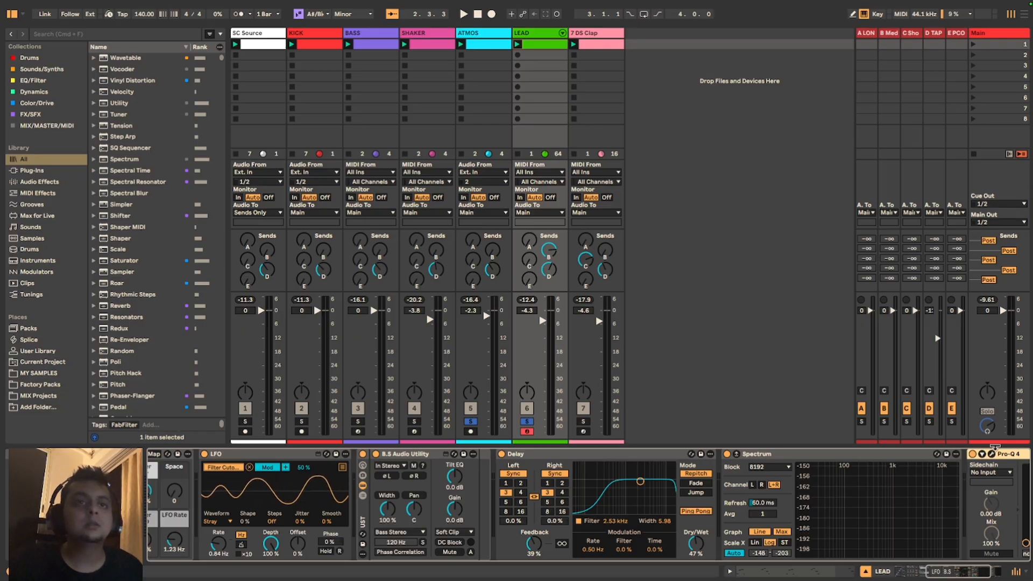
left_click_drag(977, 569, 1016, 548)
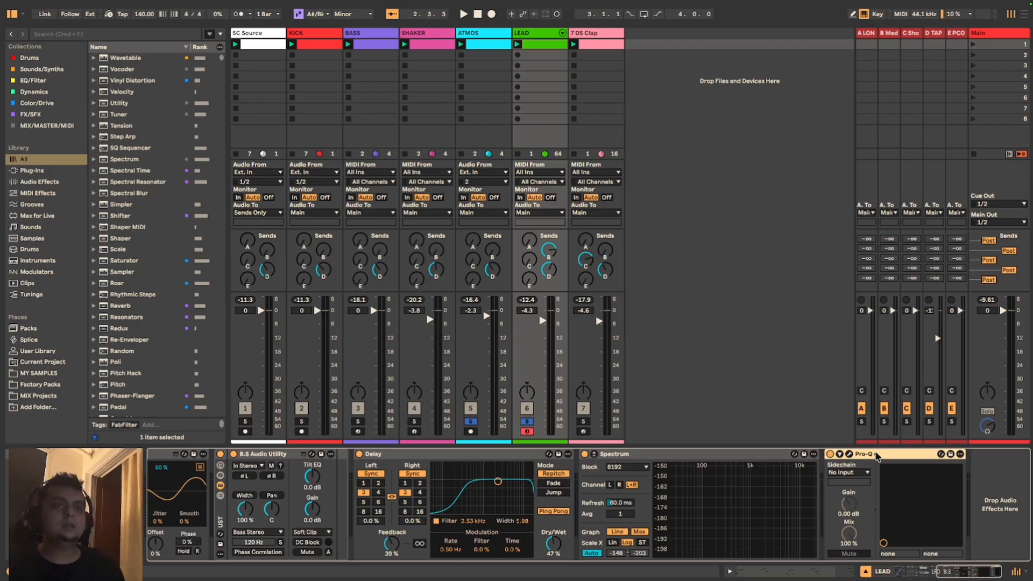
key("ctrl+d")
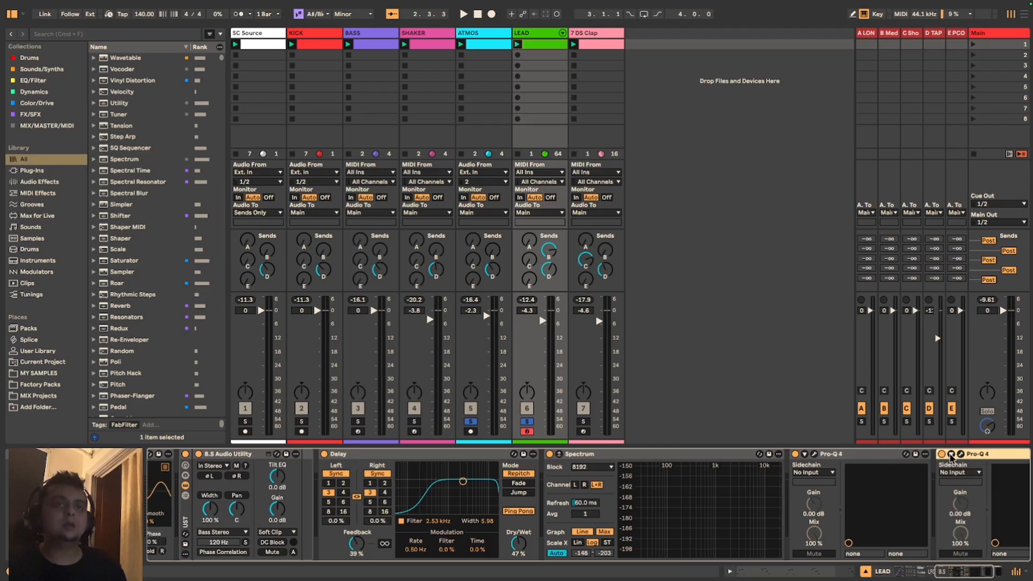
left_click(479, 78)
Step: Show the instance list in LEAD's Pro-Q 4 and play the soloed tracks to examine frequency collisions between ATMOS and LEAD
left_click(541, 34)
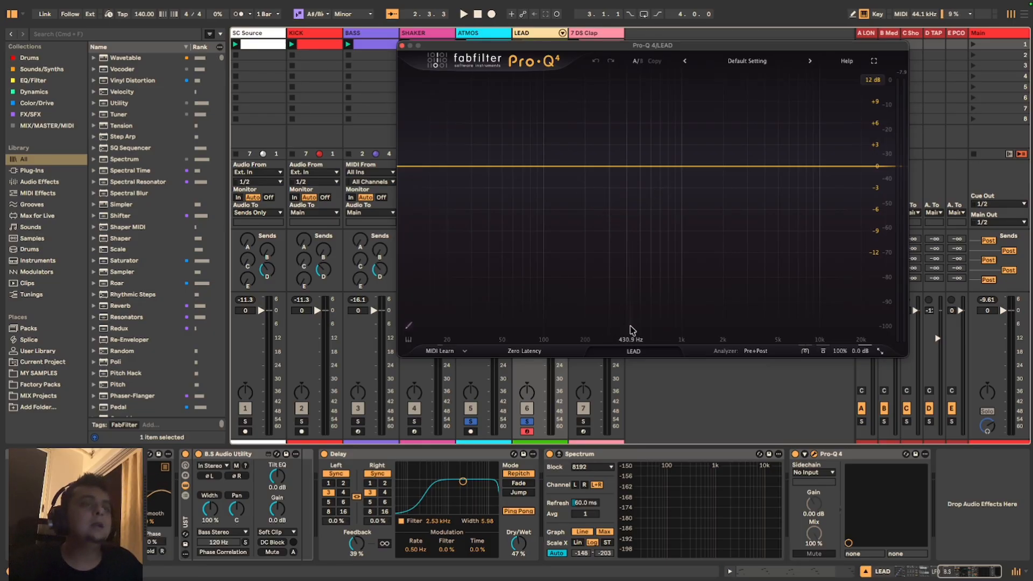
left_click(634, 351)
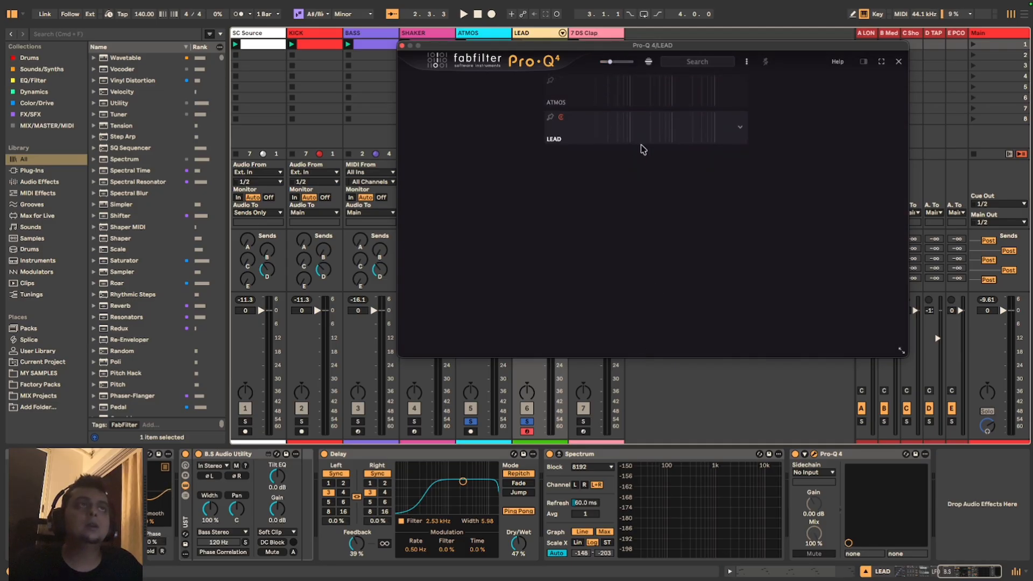
left_click(898, 61)
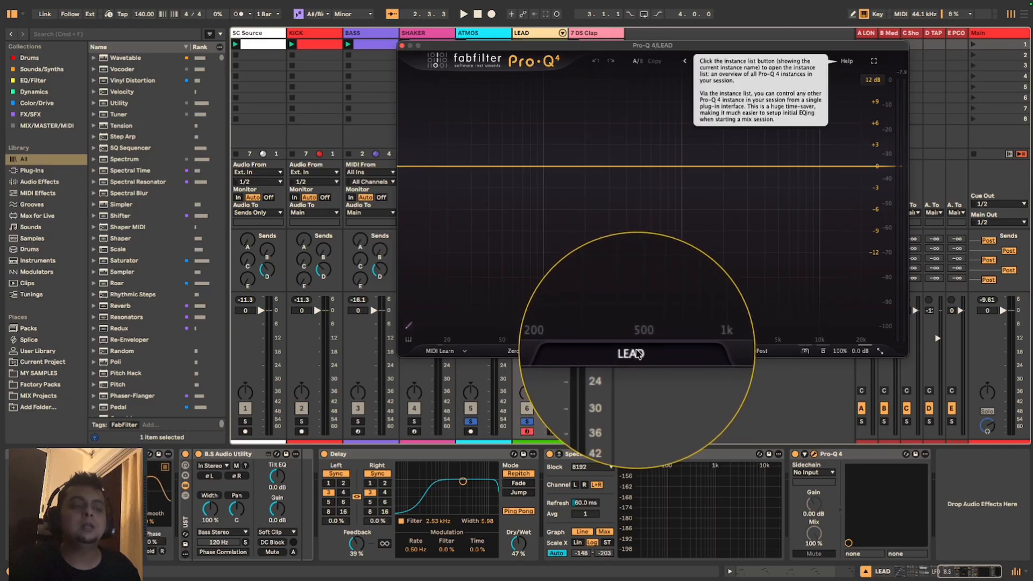
left_click(634, 351)
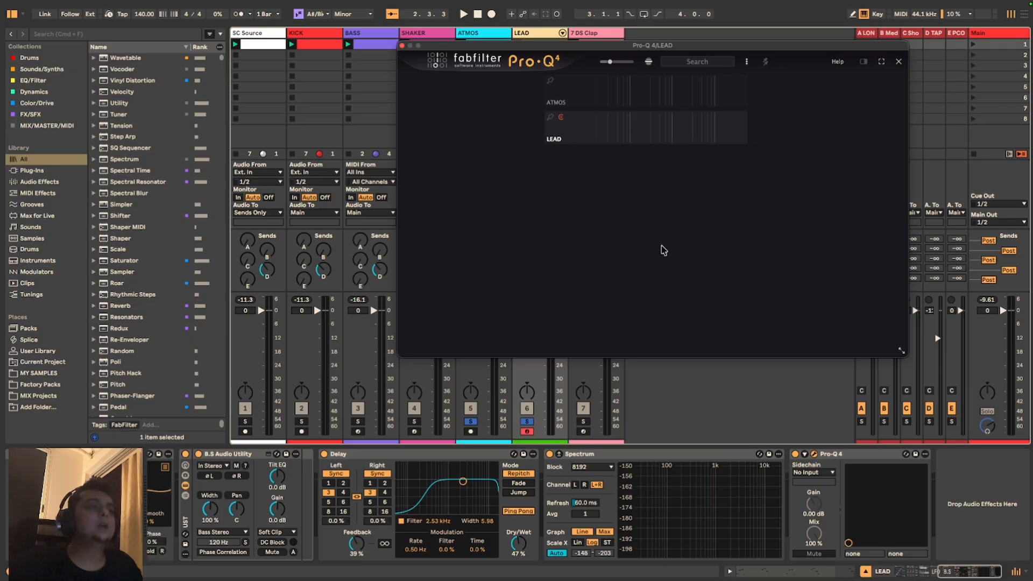
key("space")
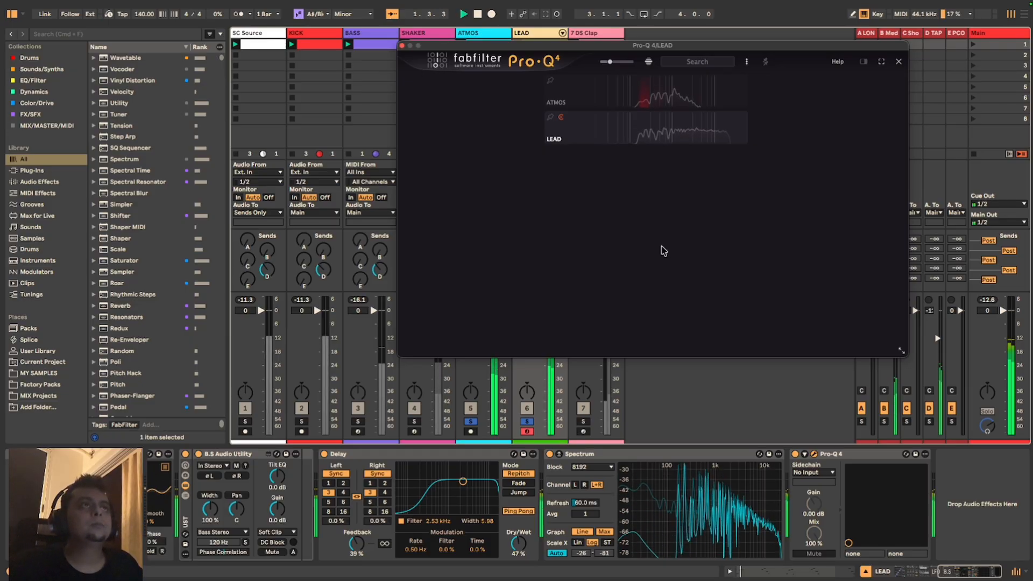
key("ctrl+z")
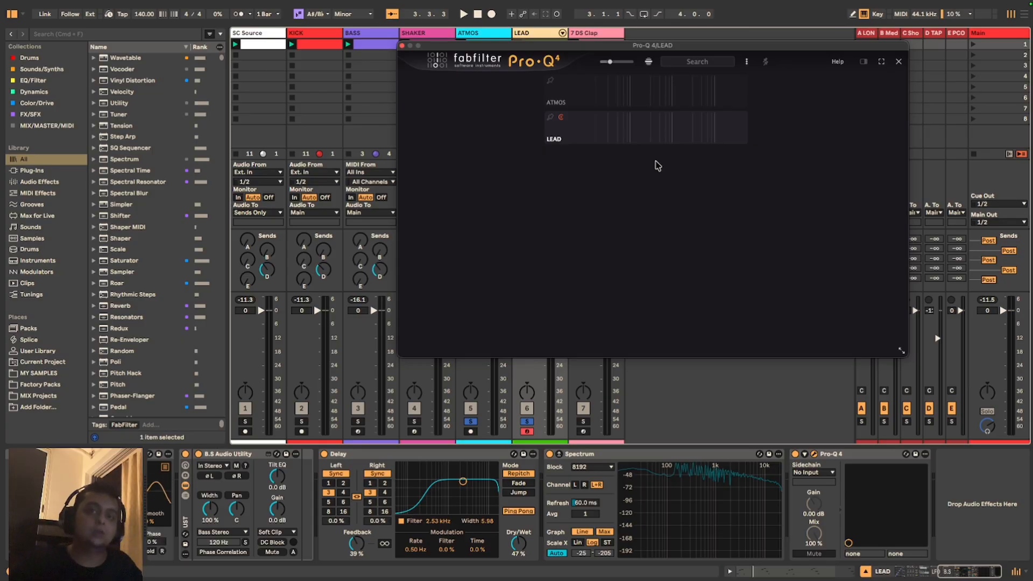
key("space")
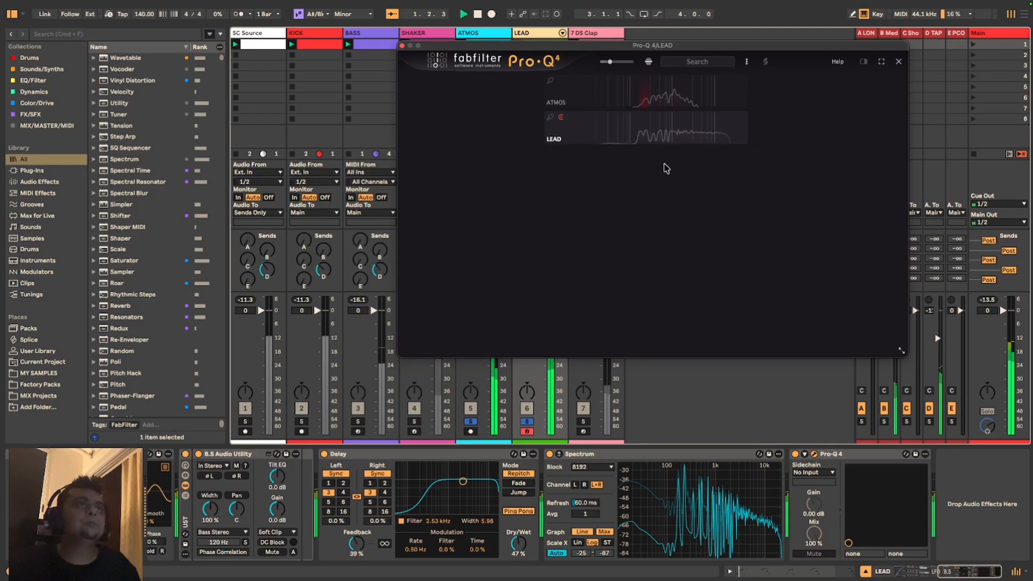
Step: Add a bell cut of about 2.3 dB near 214 Hz to ATMOS from the instance list, and close LEAD's Pro-Q 4
left_click(646, 99)
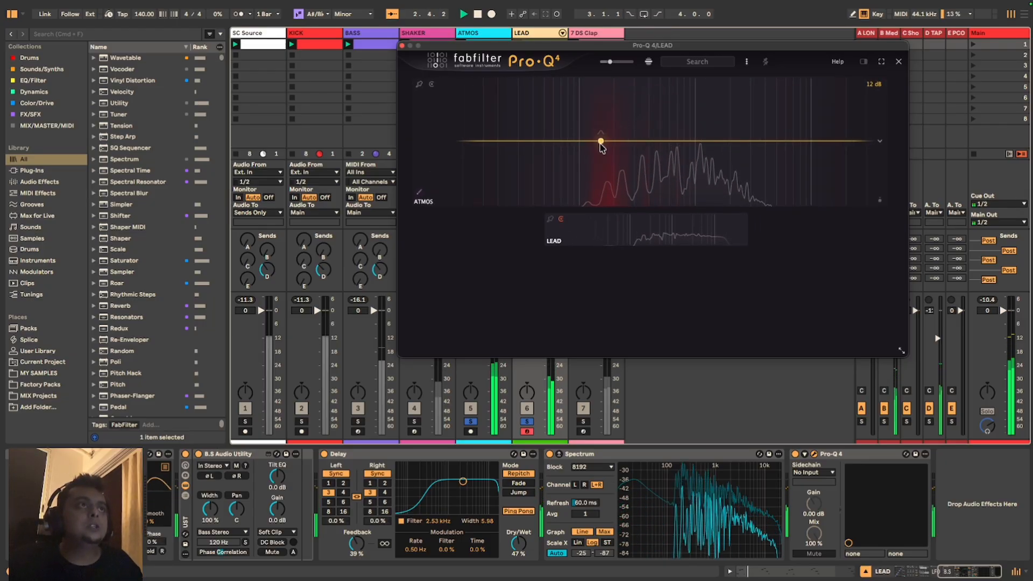
left_click_drag(602, 143, 618, 153)
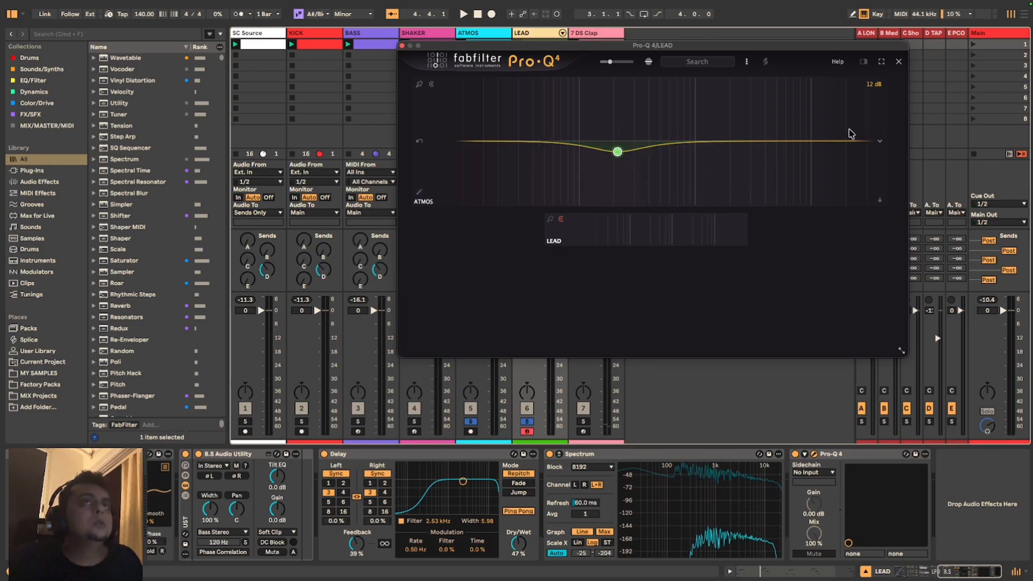
left_click(402, 46)
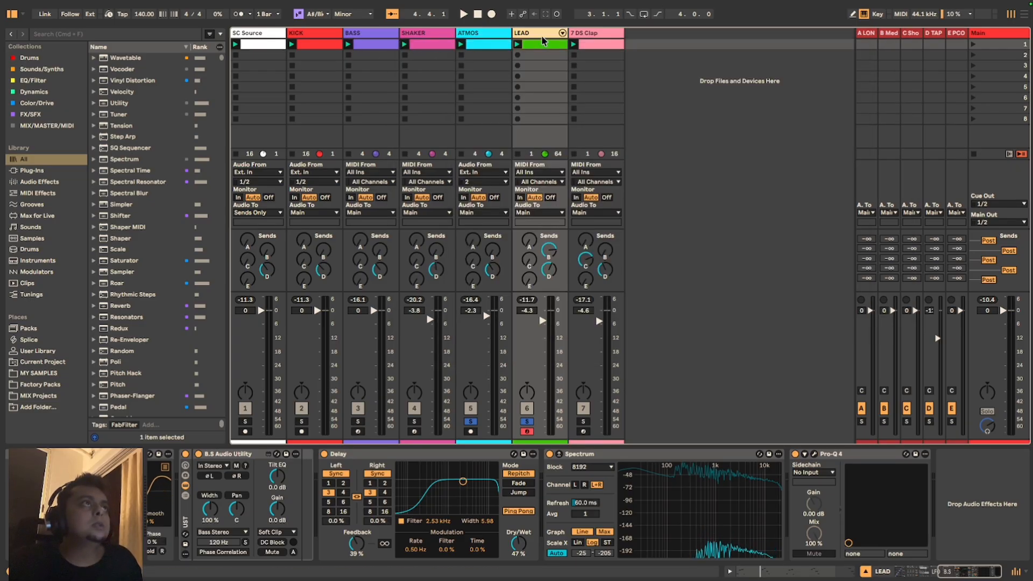
Step: Open the Pro-Q 4 on ATMOS and move its band to about 240 Hz with a gain of about -0.18 dB
left_click(484, 34)
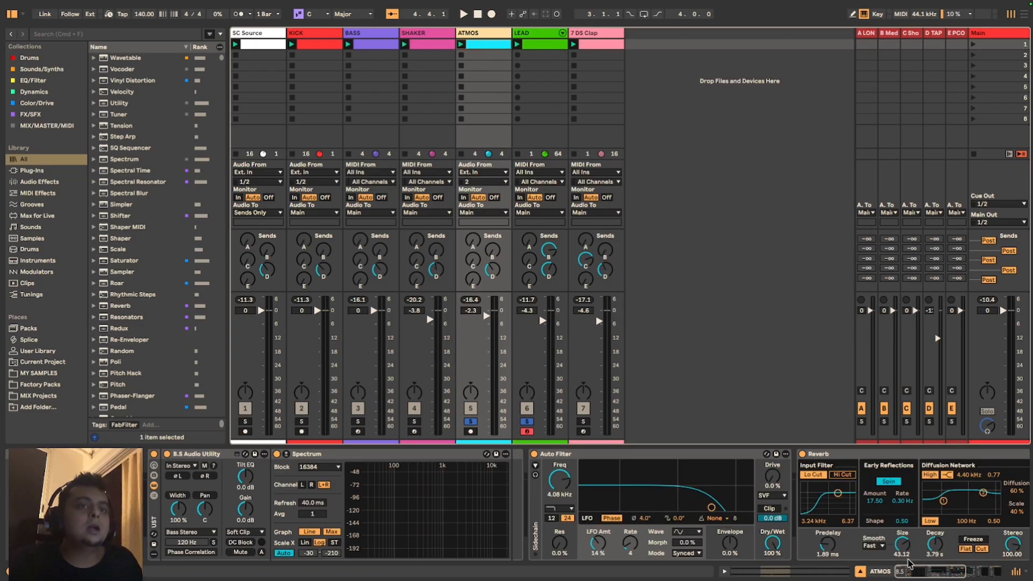
left_click_drag(907, 573, 949, 572)
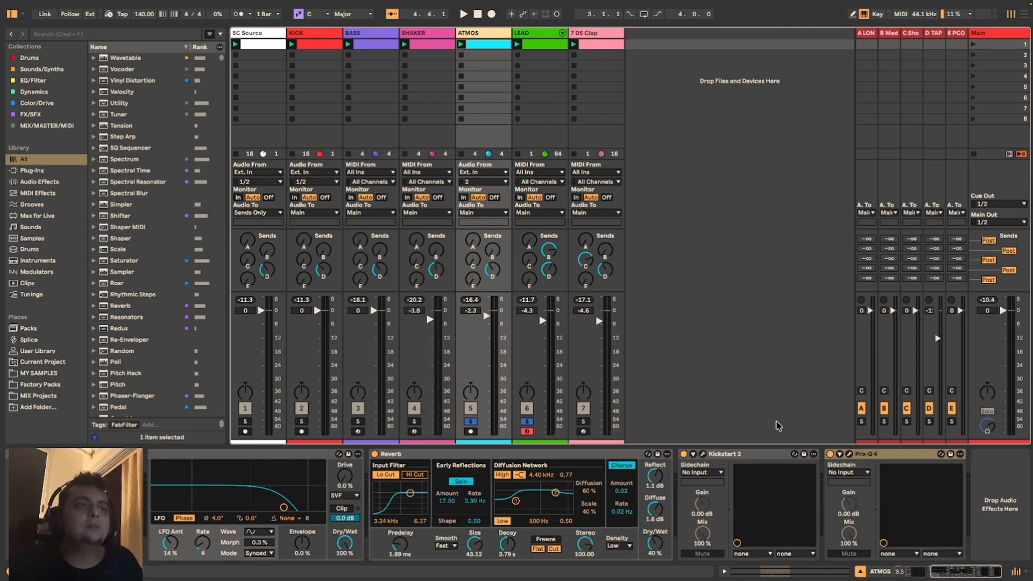
left_click_drag(602, 13, 603, 59)
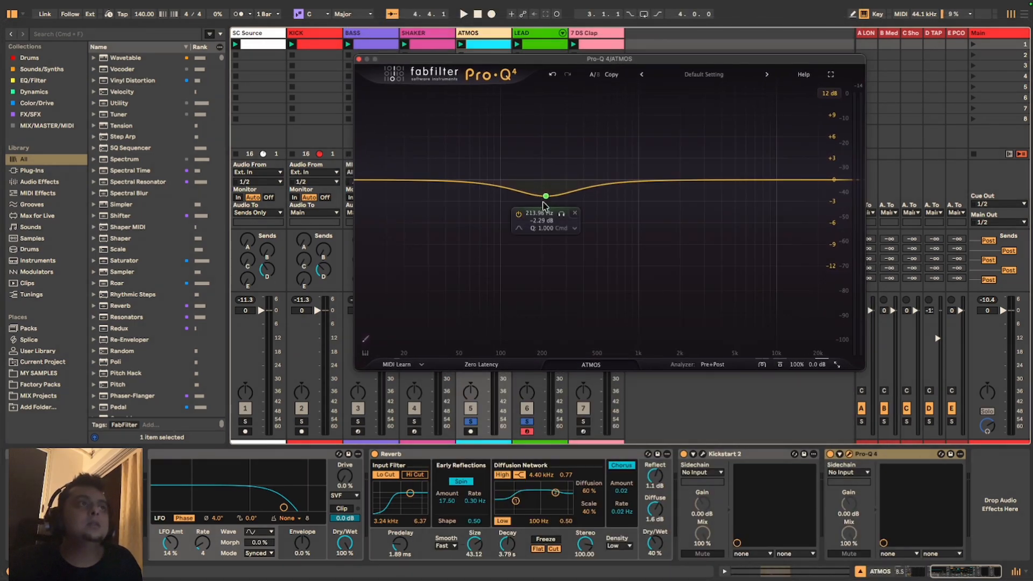
left_click_drag(545, 198, 559, 200)
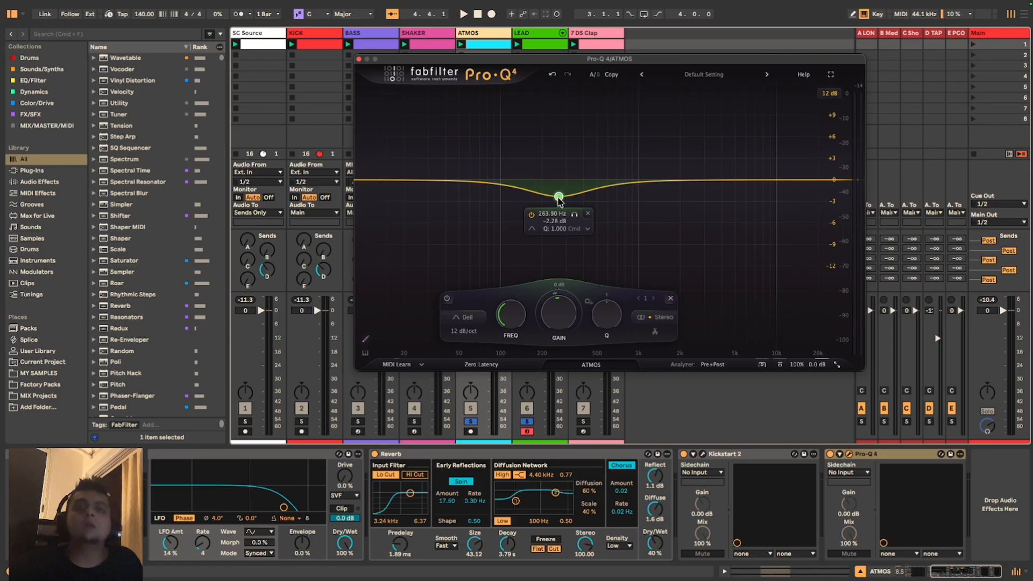
left_click_drag(558, 199, 553, 184)
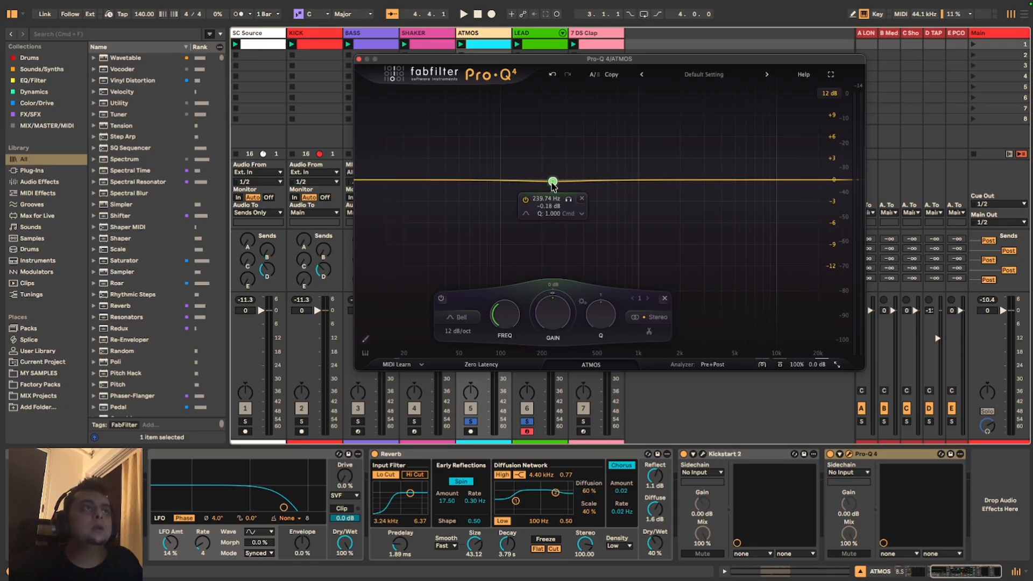
Step: Make the ATMOS band spectral and clear its spectral setting, keeping only the dynamic behaviour
right_click(551, 184)
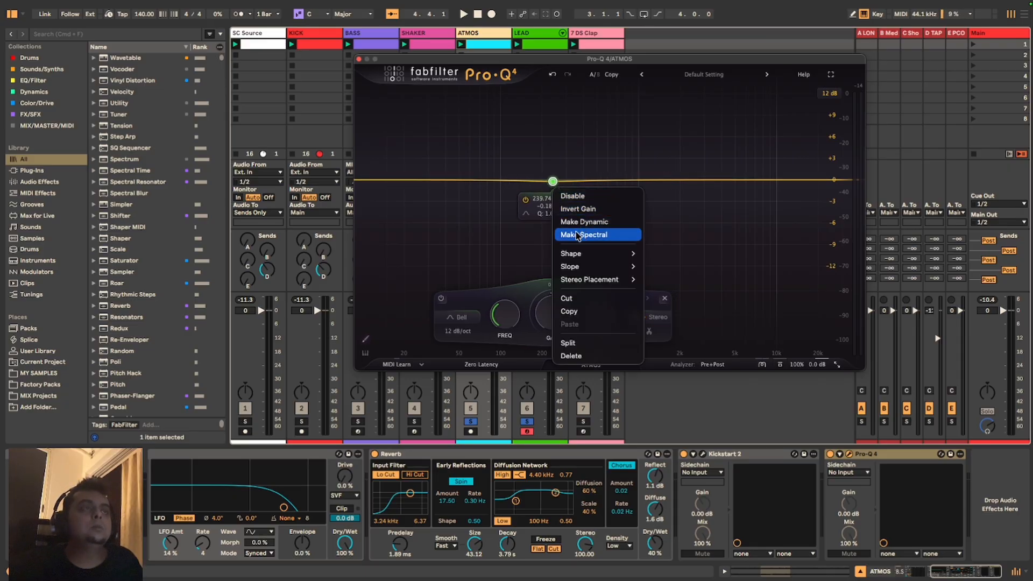
left_click(585, 235)
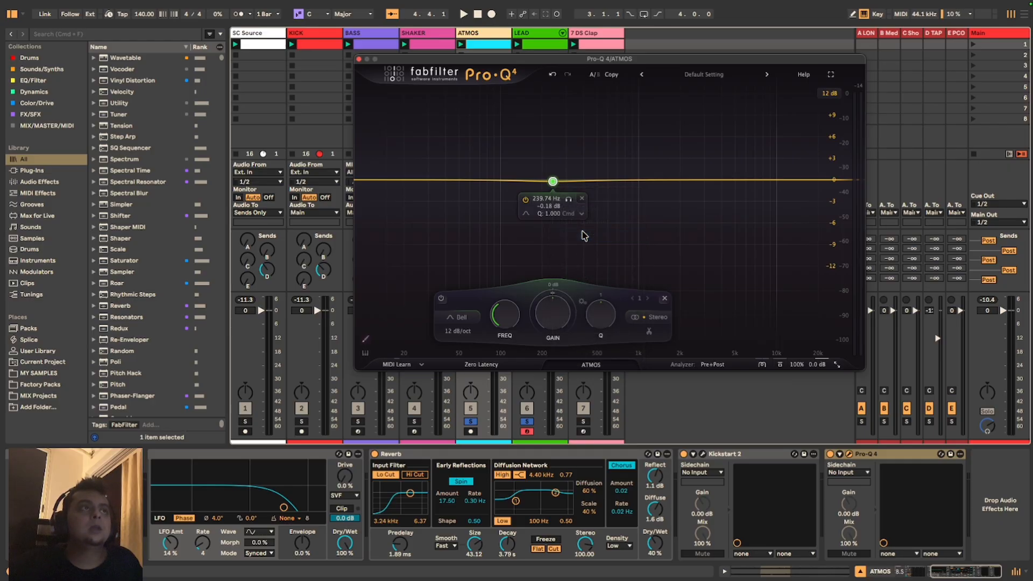
right_click(554, 182)
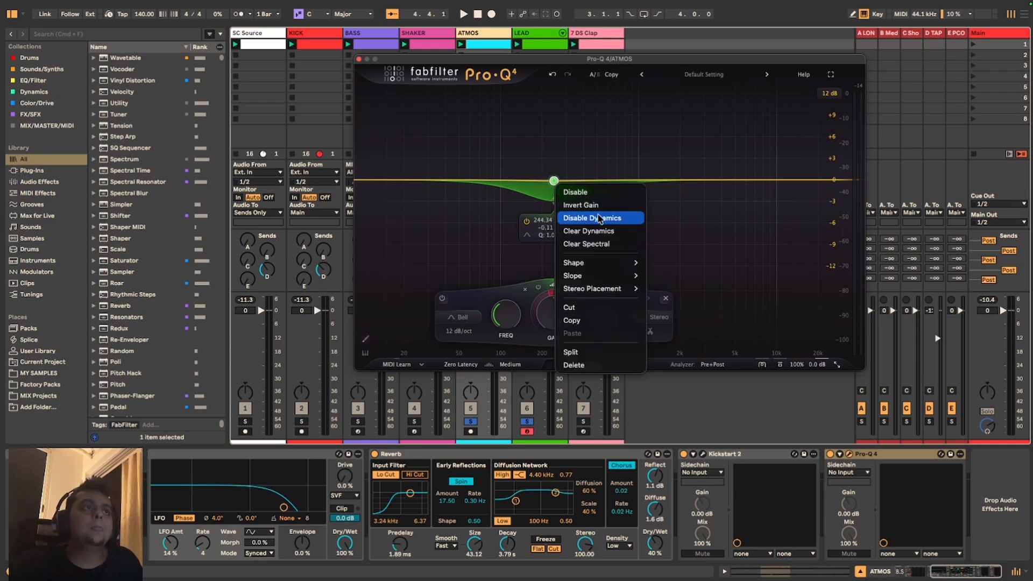
left_click(604, 244)
right_click(554, 181)
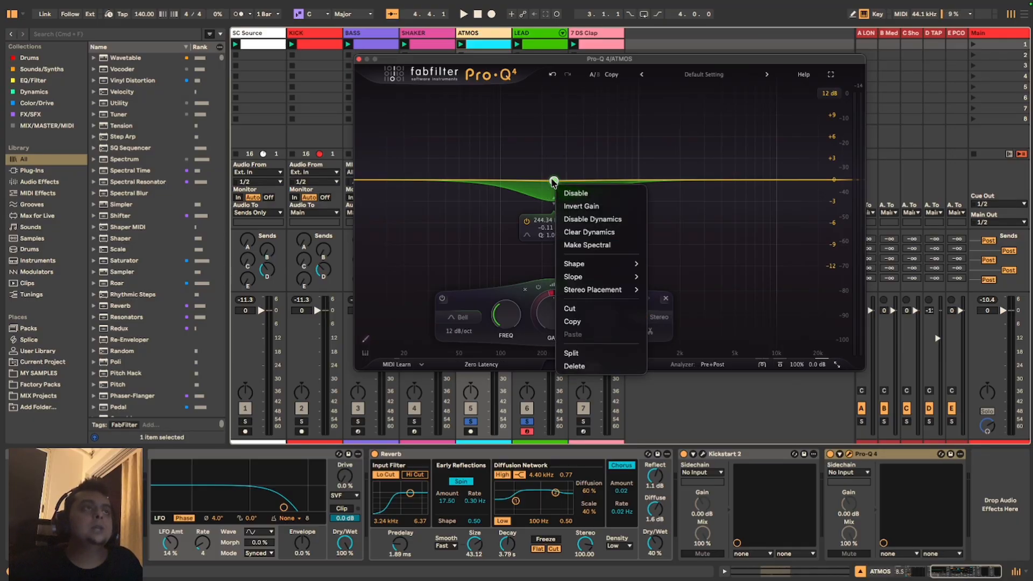
left_click(693, 222)
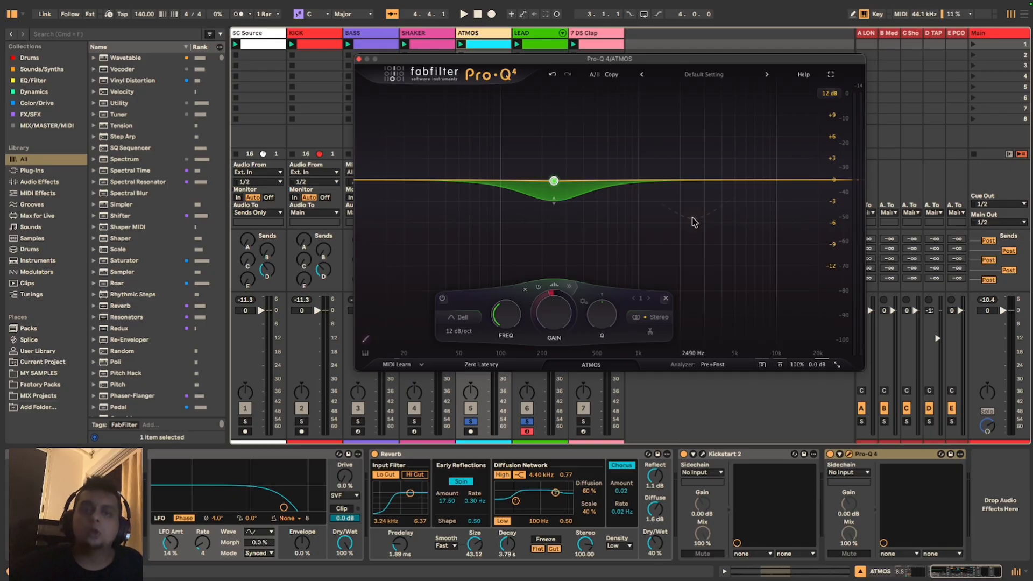
Step: Set the sidechain source of the Pro-Q 4 on ATMOS to LEAD
mouse_move(518, 193)
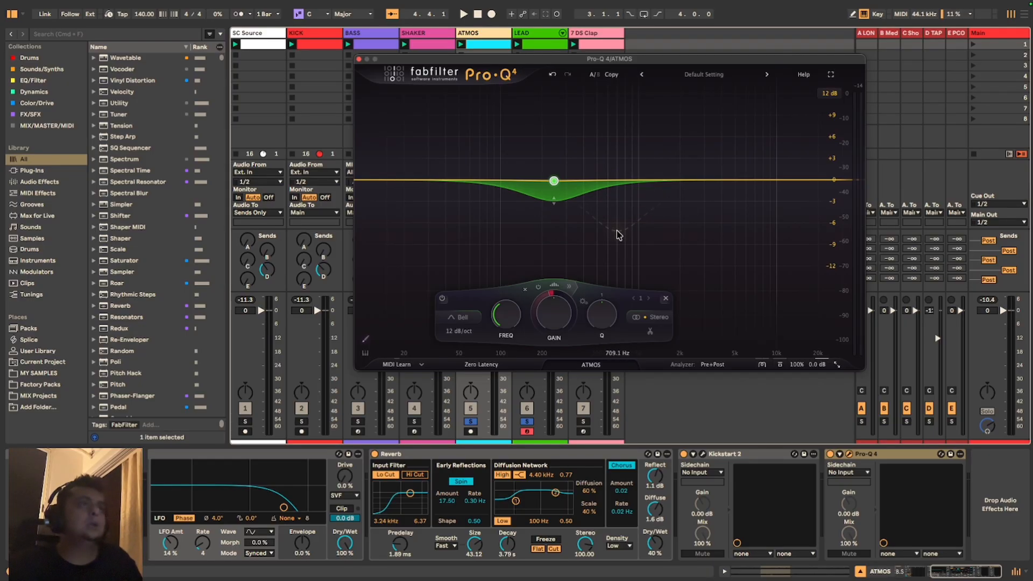
left_click_drag(535, 62, 598, 69)
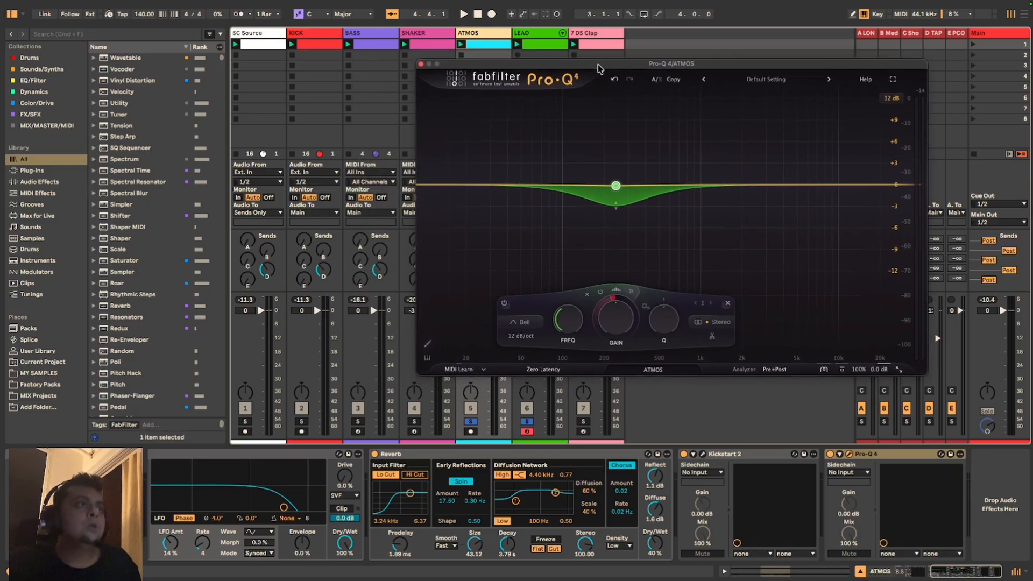
left_click(847, 473)
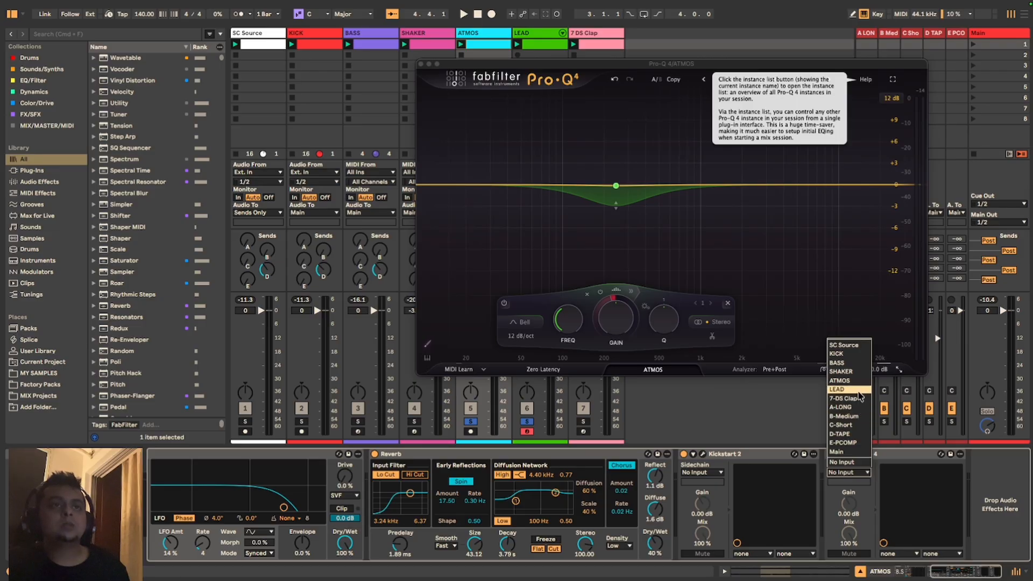
left_click(850, 390)
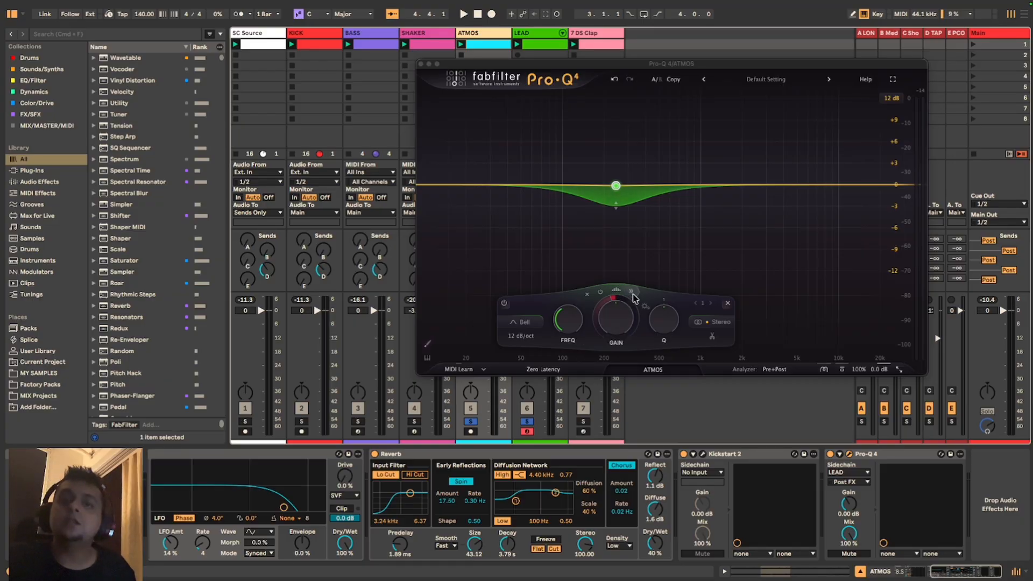
Step: Expand the ATMOS band's dynamics controls and set its dynamic range to -4 dB, keeping the trigger on Band
mouse_move(631, 295)
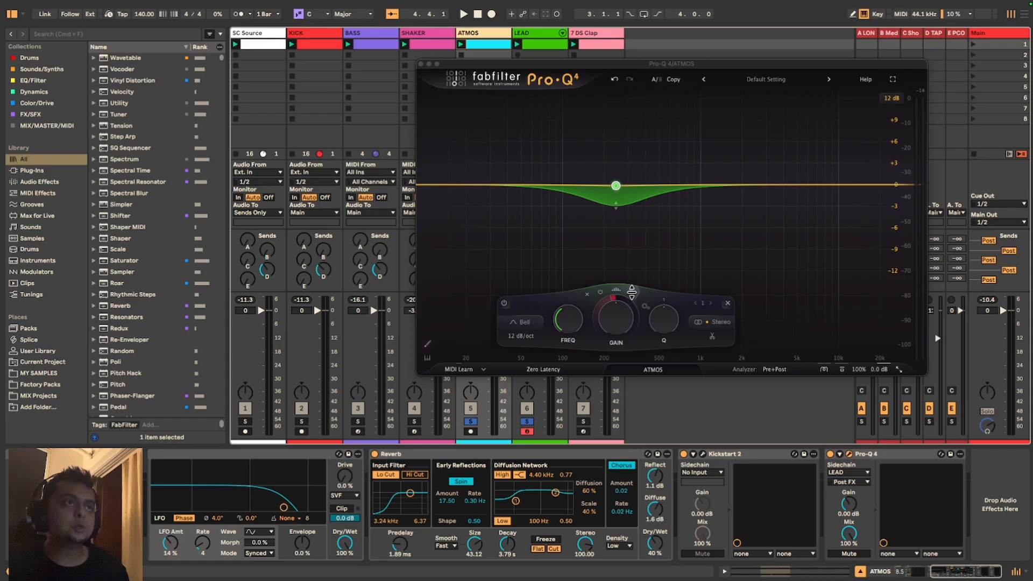
left_click(632, 293)
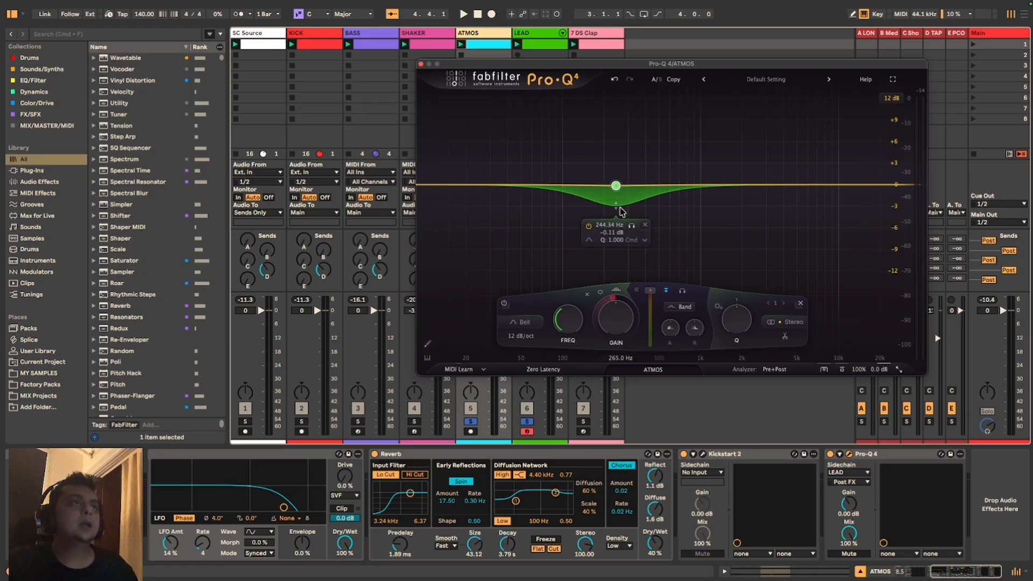
left_click_drag(617, 207, 616, 216)
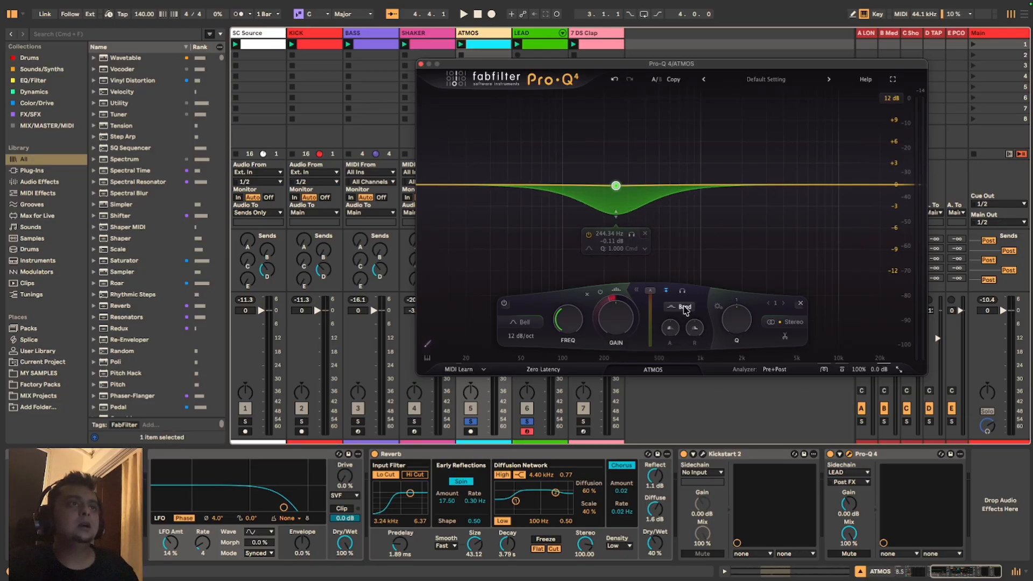
left_click(685, 309)
left_click(684, 305)
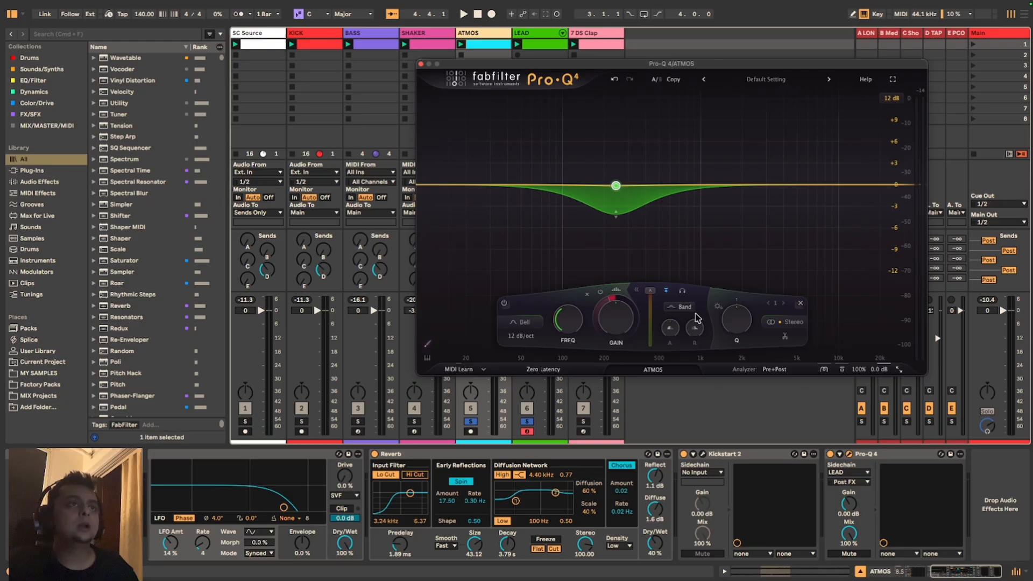
Step: While playing the soloed tracks, set the ATMOS band's threshold to about -42.6 dB and switch the band to spectral dynamics
key("space")
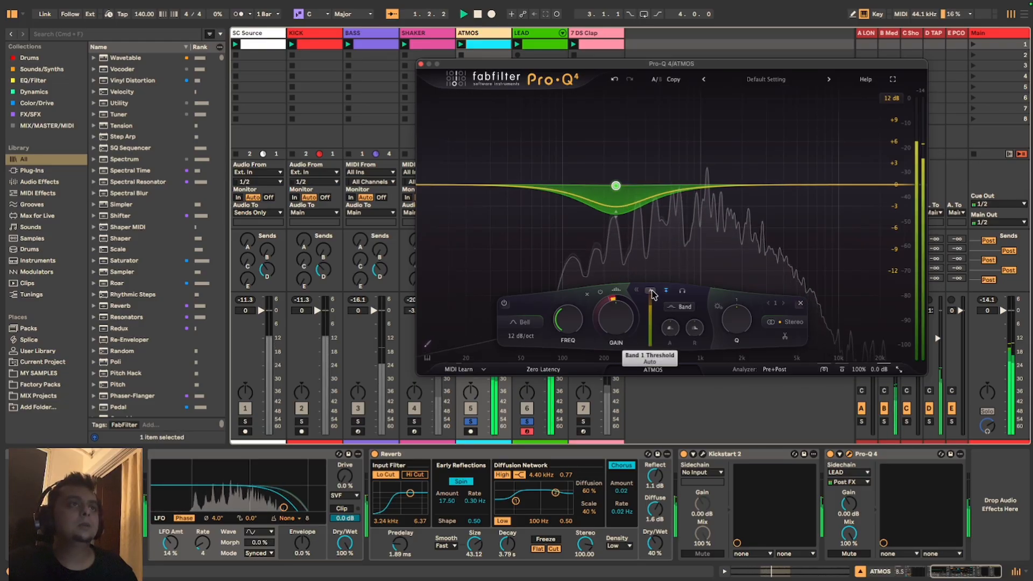
left_click_drag(651, 322, 651, 331)
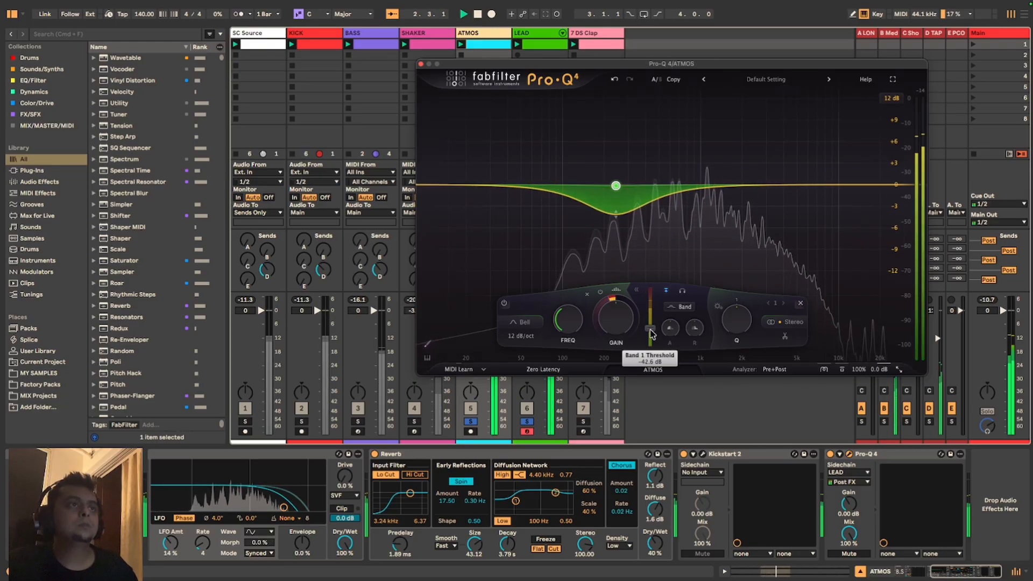
key("space")
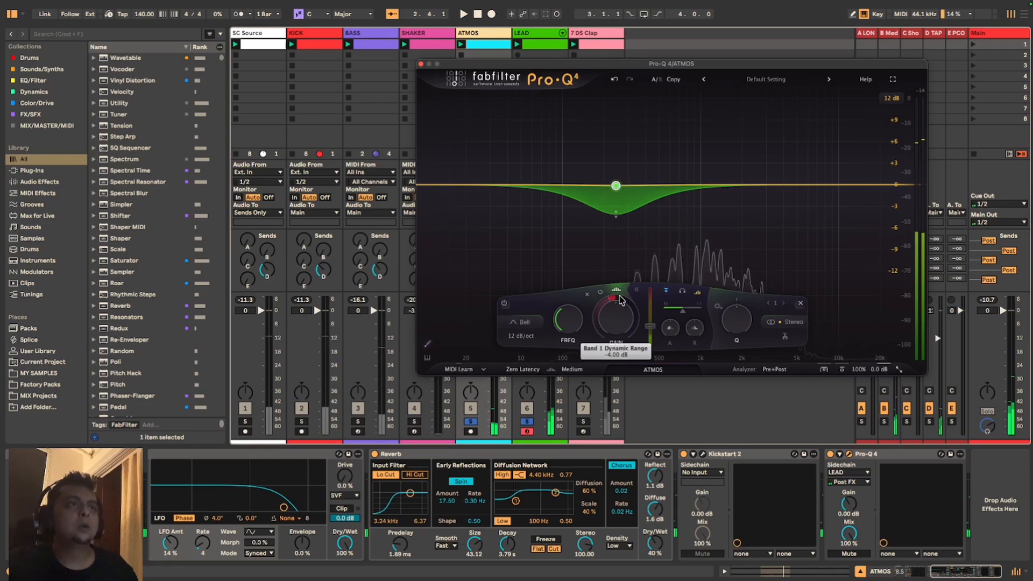
key("space")
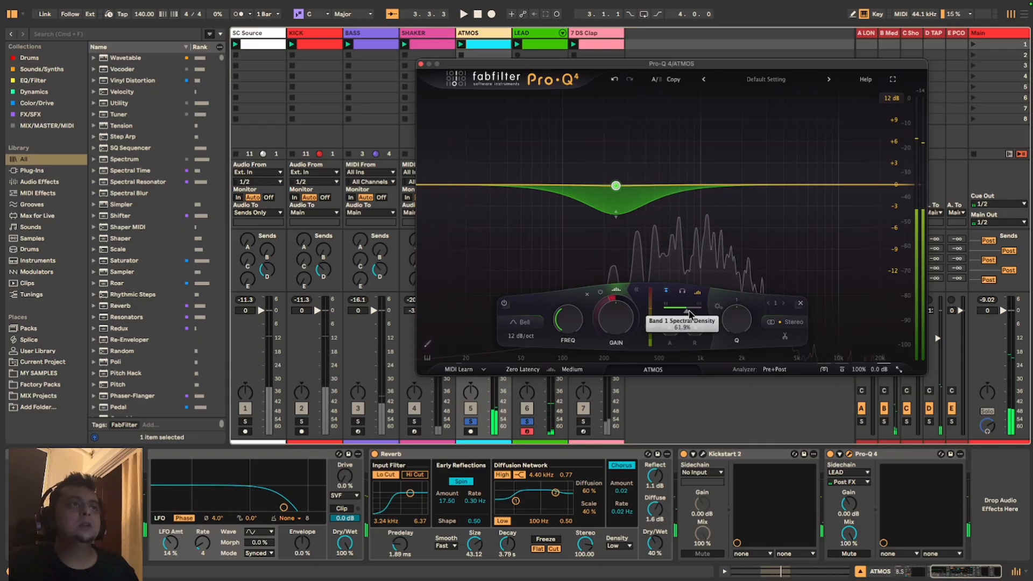
Step: Set the ATMOS band's spectral density to about 84.5% and dynamic range to about -7 dB, fine-tuning its threshold during playback
left_click_drag(686, 314, 703, 314)
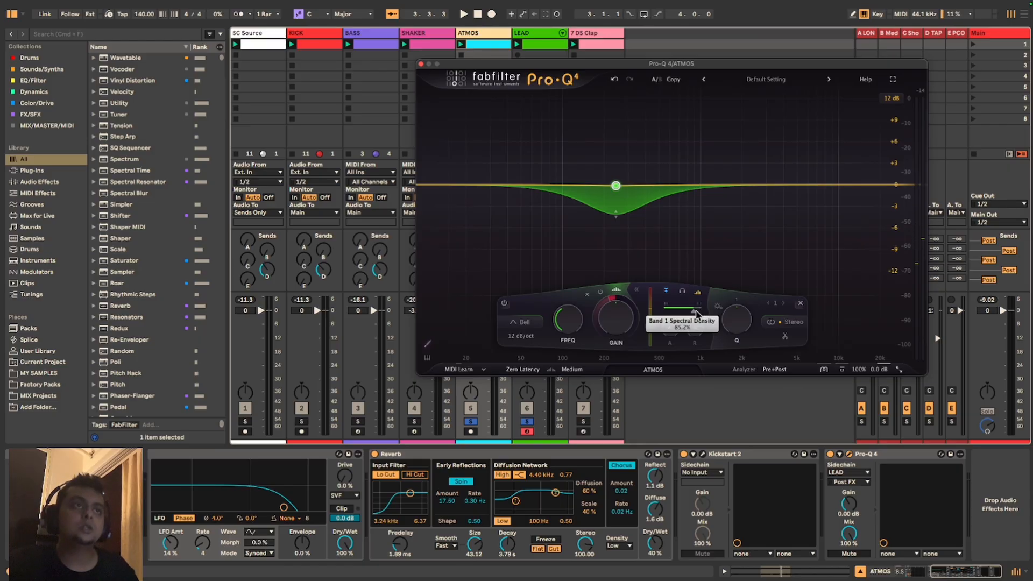
key("space")
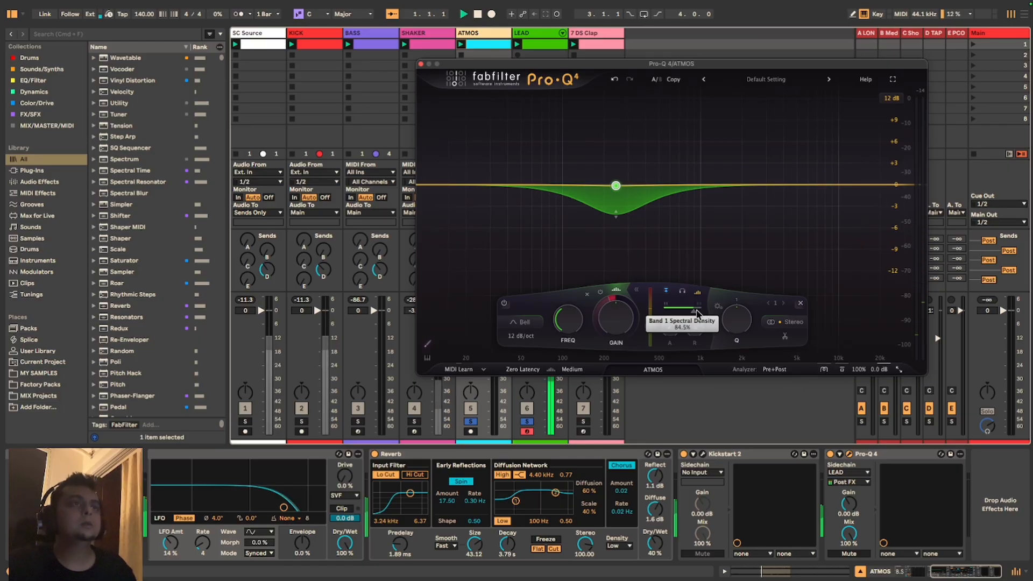
left_click_drag(615, 214, 620, 234)
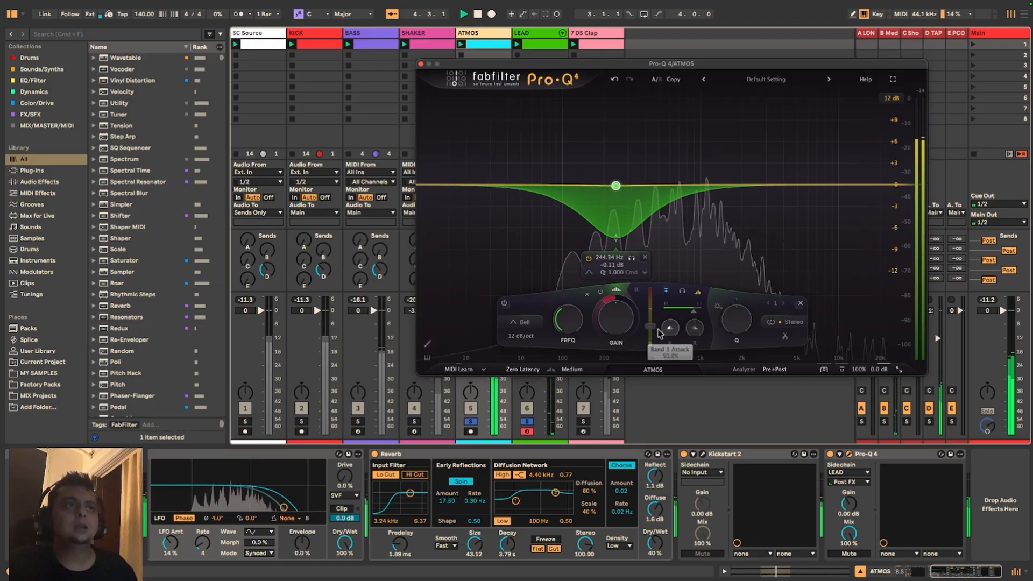
left_click_drag(654, 325, 653, 329)
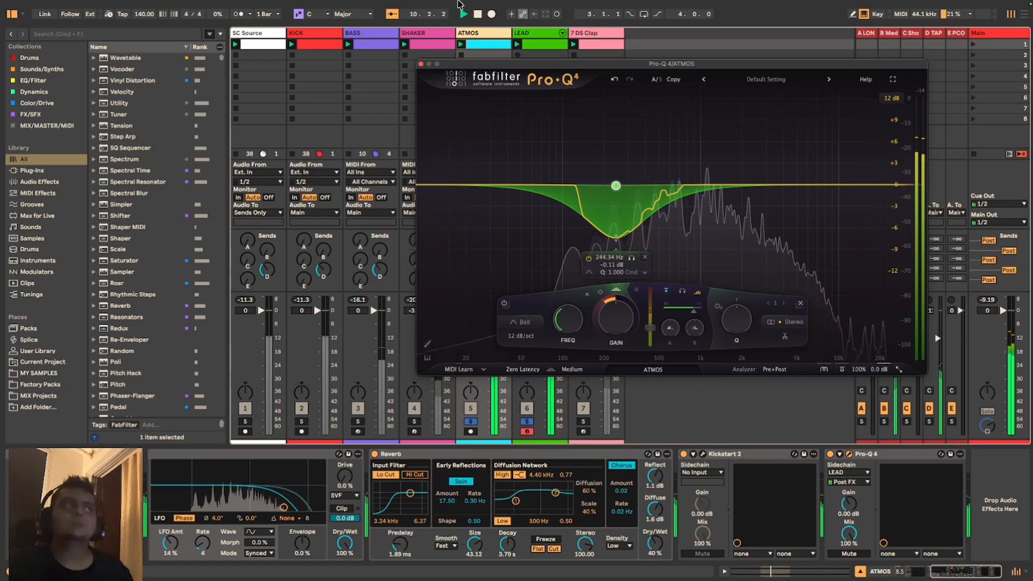
left_click(420, 64)
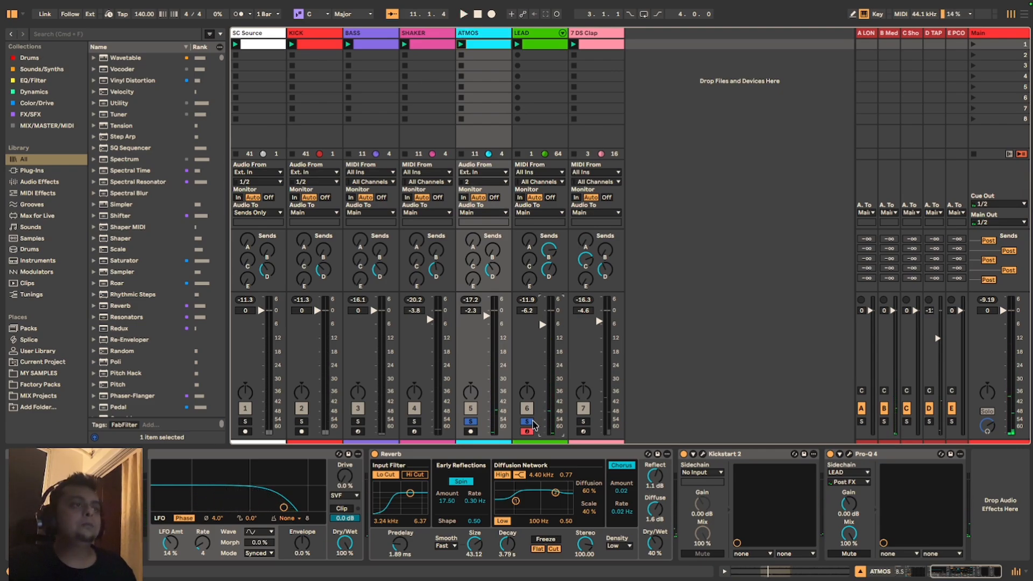
Step: Compare the soloed ATMOS and LEAD tracks during playback with Pro-Q 4 on ATMOS bypassed and re-enabled
left_click(829, 454)
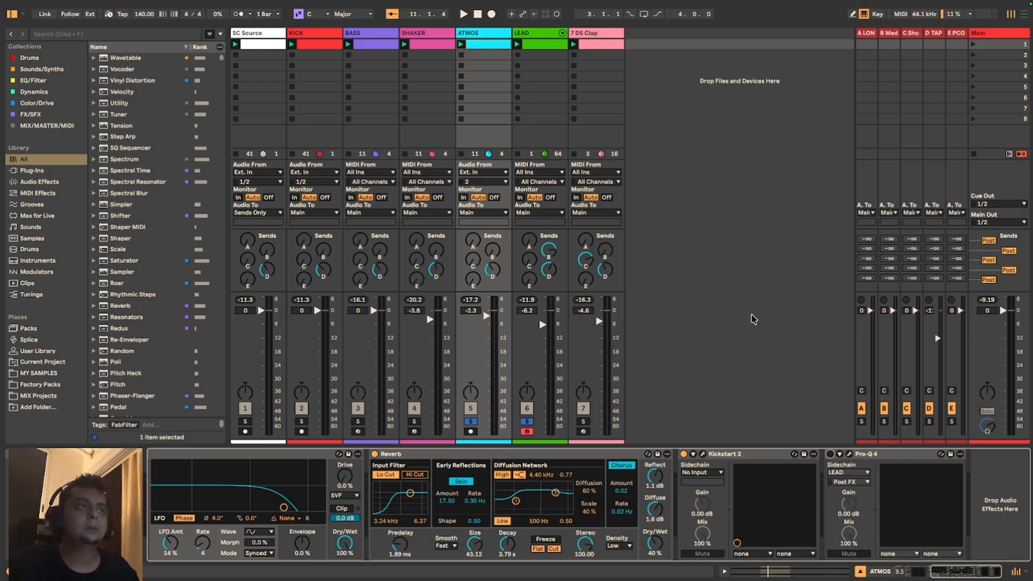
key("space")
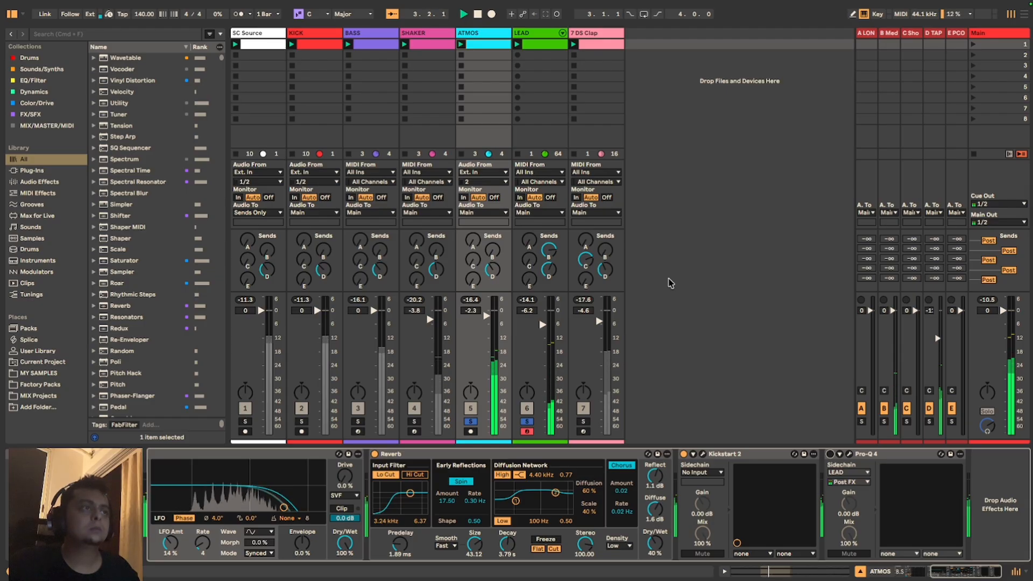
left_click(830, 455)
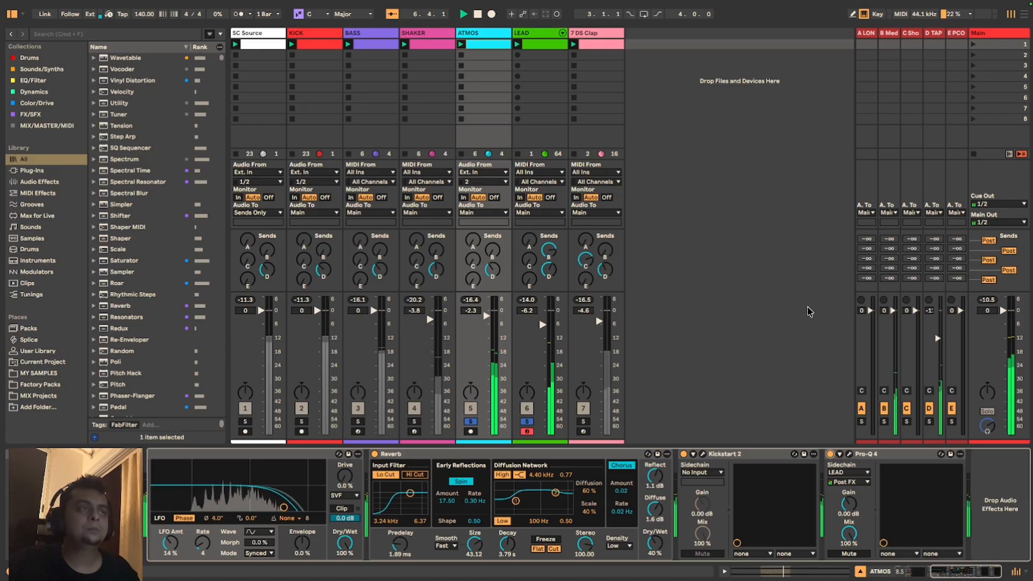
key("space")
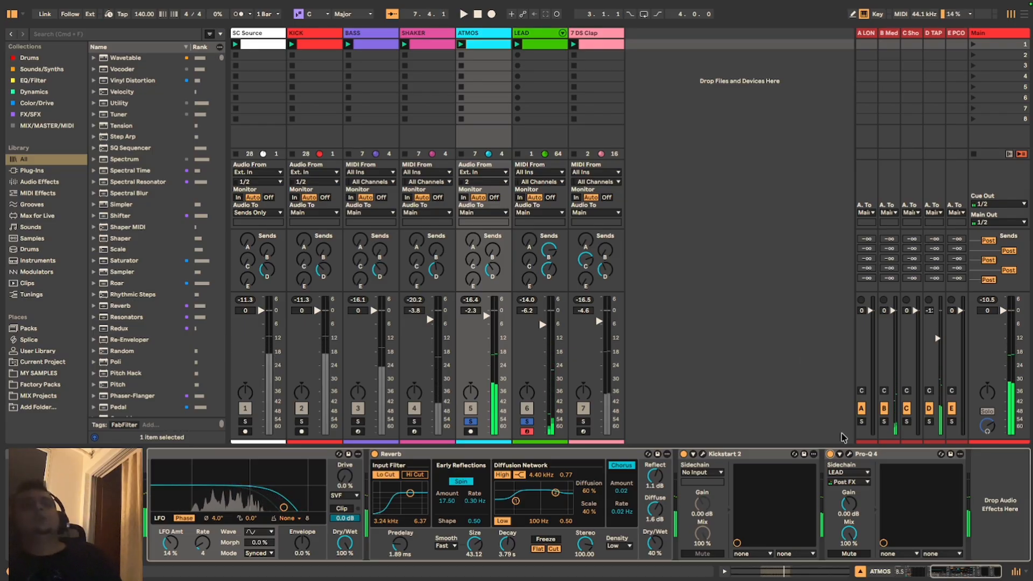
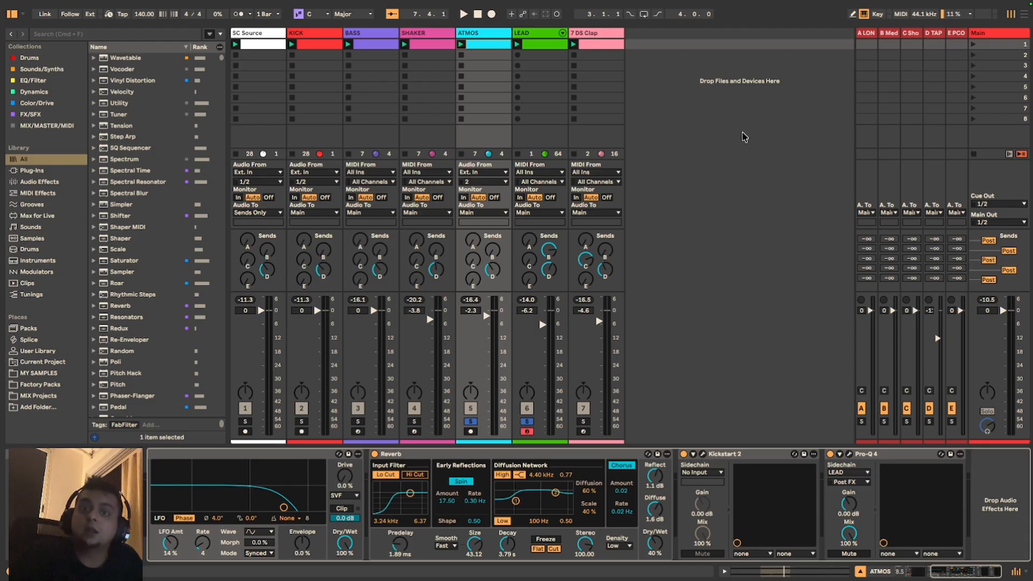
Step: Unsolo the ATMOS and LEAD tracks and remove the Kickstart 2 device from the BASS track
left_click(528, 422)
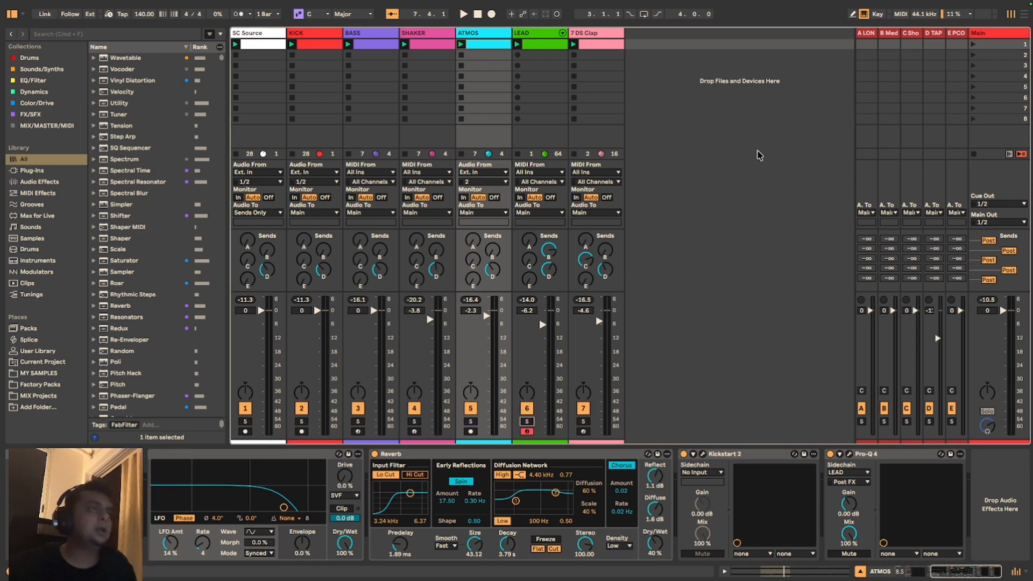
left_click(385, 40)
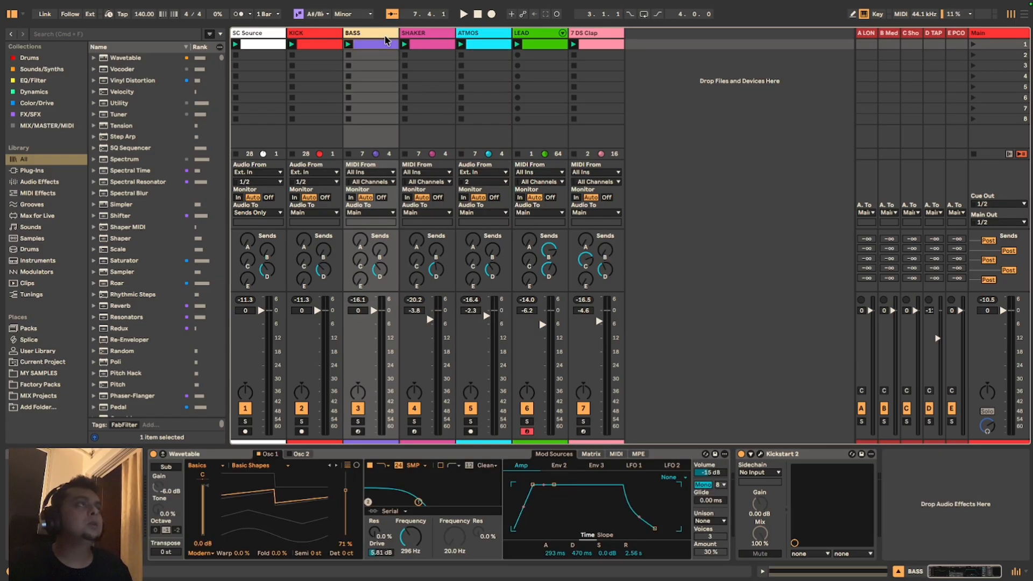
left_click(760, 454)
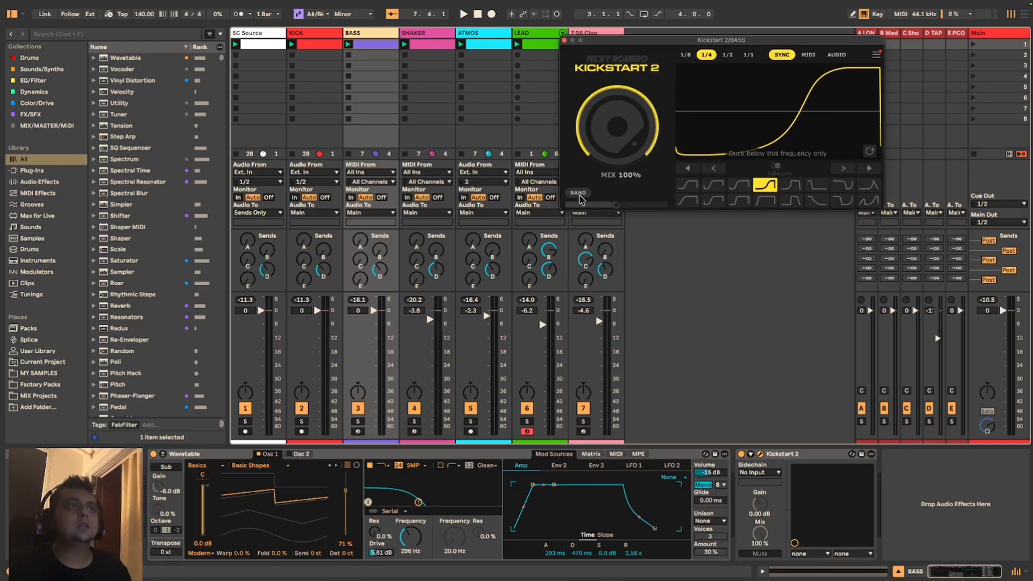
left_click(564, 40)
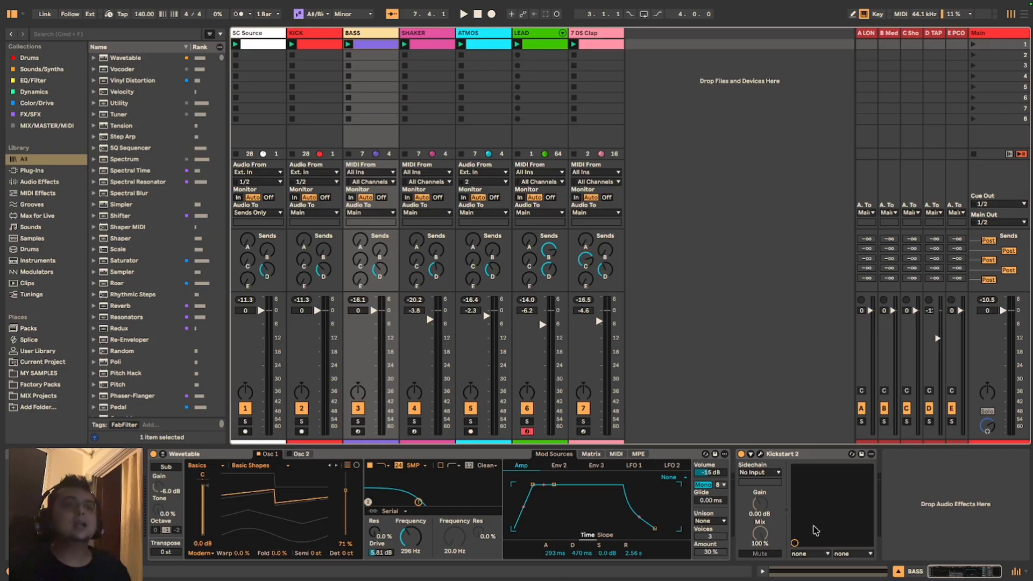
left_click(798, 456)
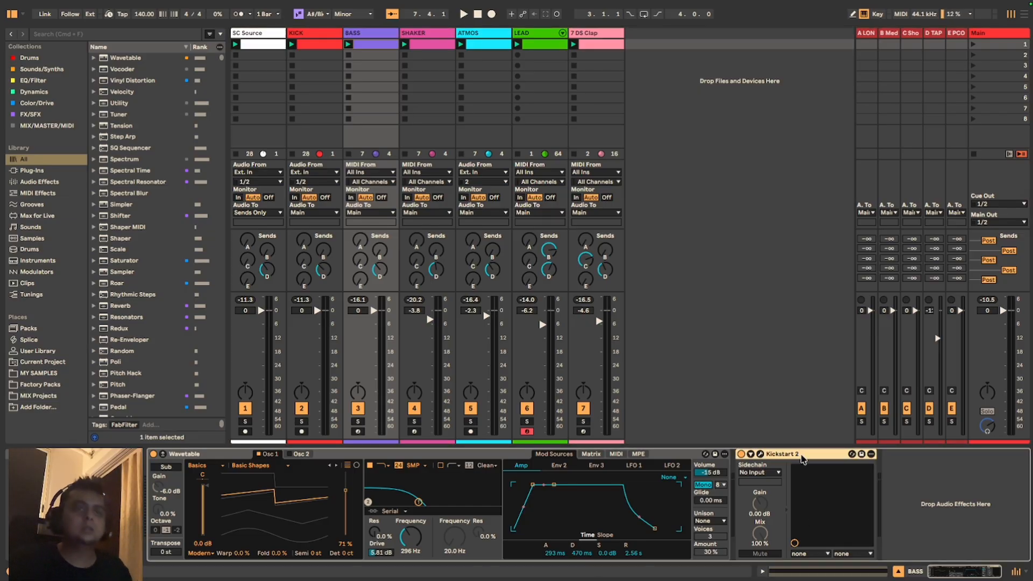
key("Delete")
Step: Find Trackspacer 2.5 in the browser, load it on the BASS track, and clear the search
left_click(144, 39)
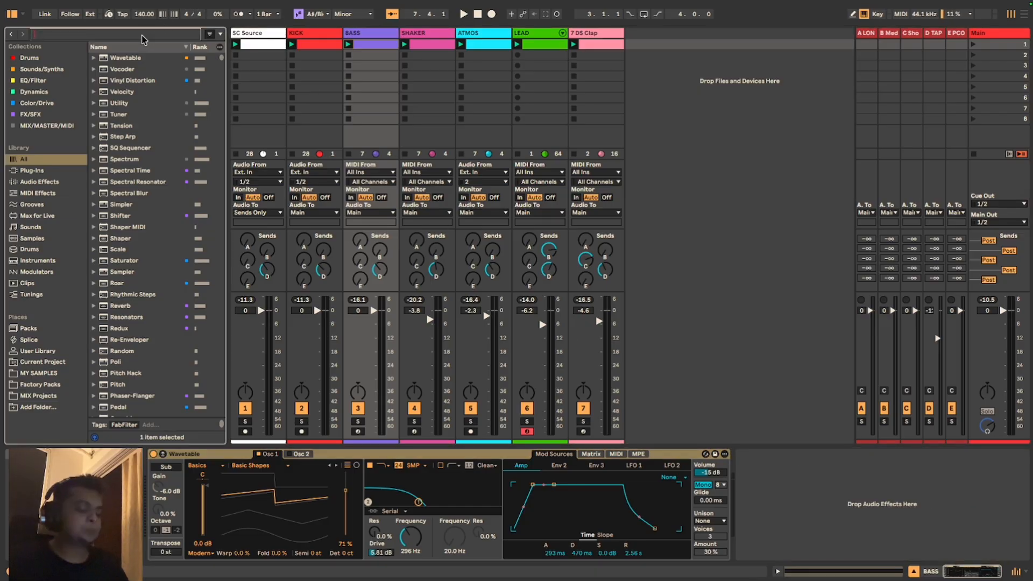
type("trackspace")
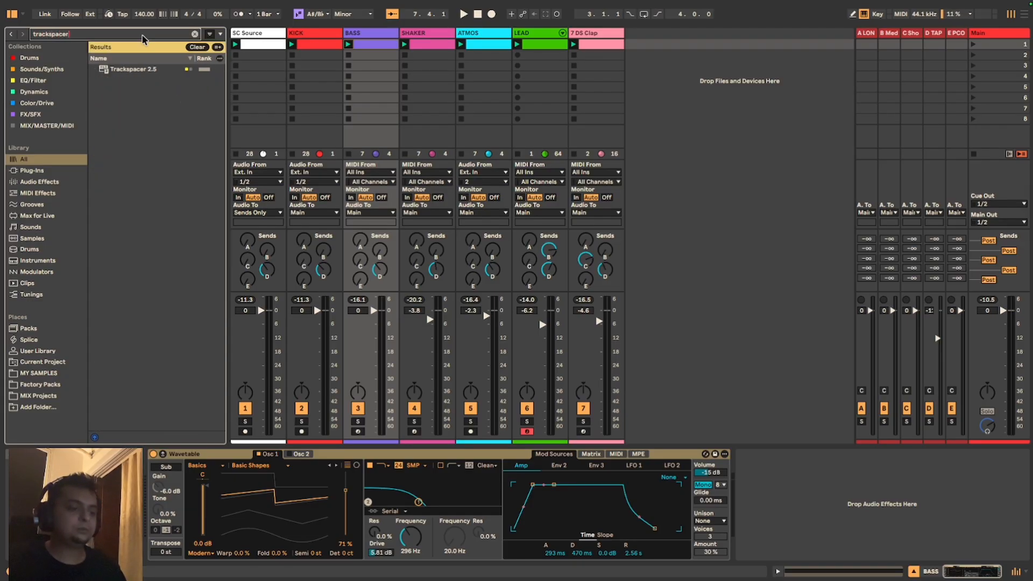
type("r")
double_click(167, 72)
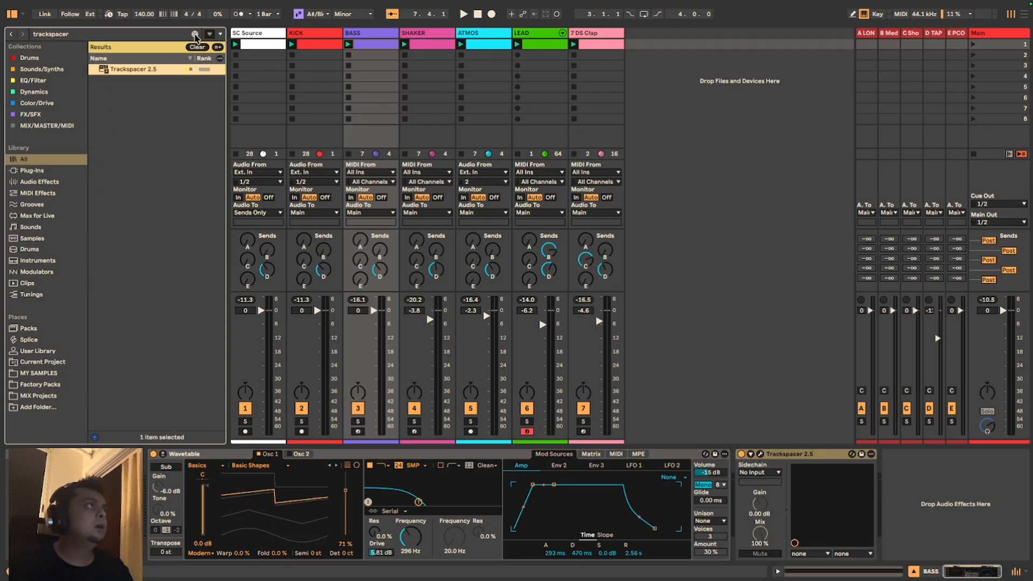
left_click(195, 34)
left_click_drag(721, 199, 729, 76)
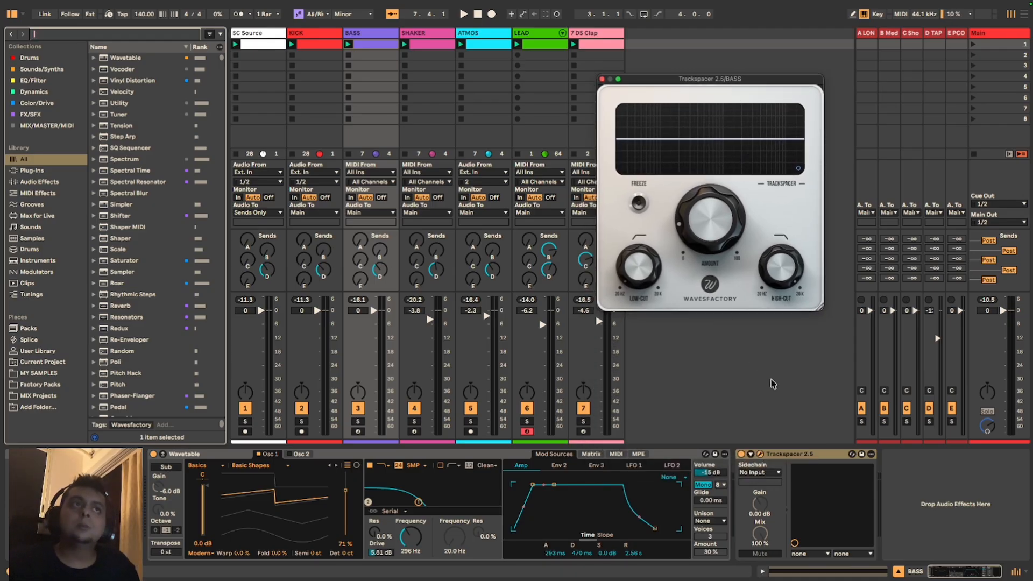
Step: Set Trackspacer's sidechain source on BASS to KICK and enable the Sidechain option in its Advanced Panel
left_click(773, 473)
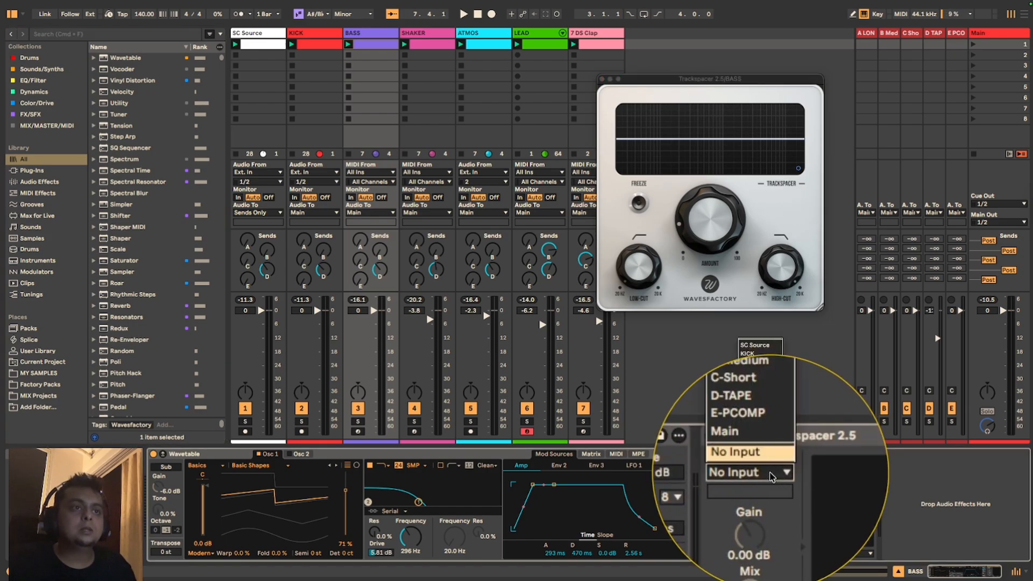
left_click(760, 357)
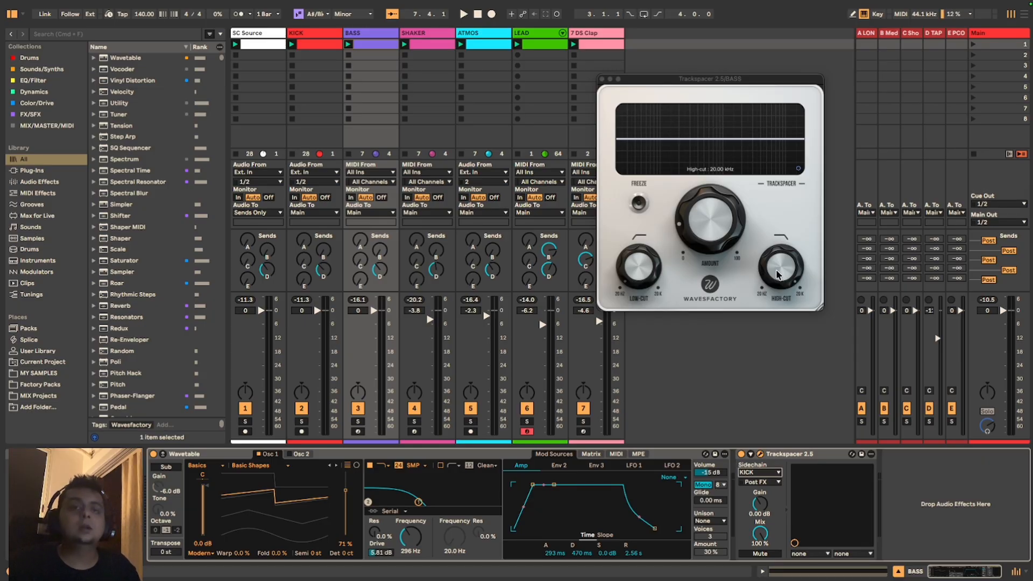
left_click(798, 170)
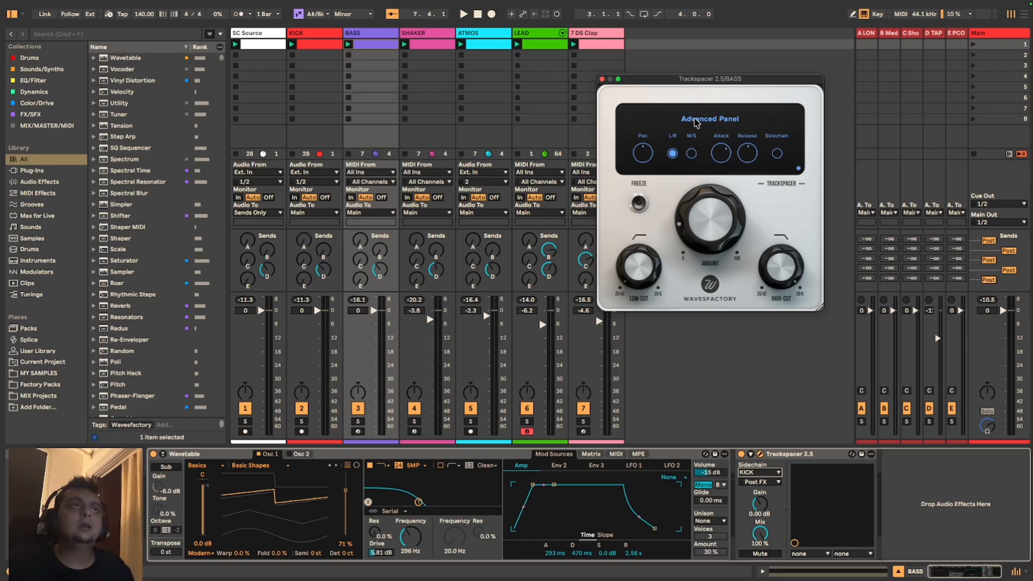
mouse_move(743, 166)
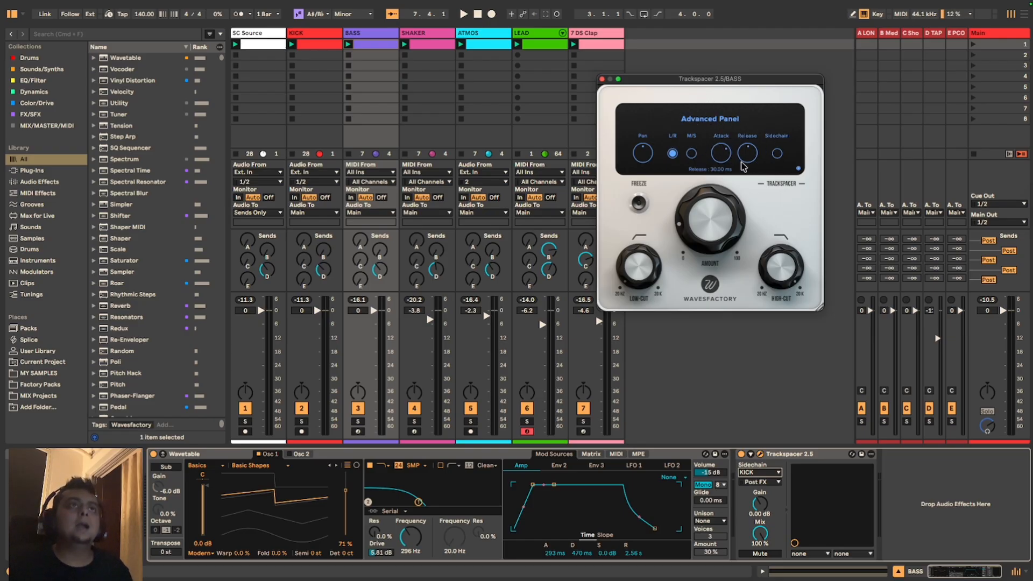
left_click(776, 155)
Step: Turn down Trackspacer's attack and release times on BASS and return to the spectrum display
mouse_move(719, 160)
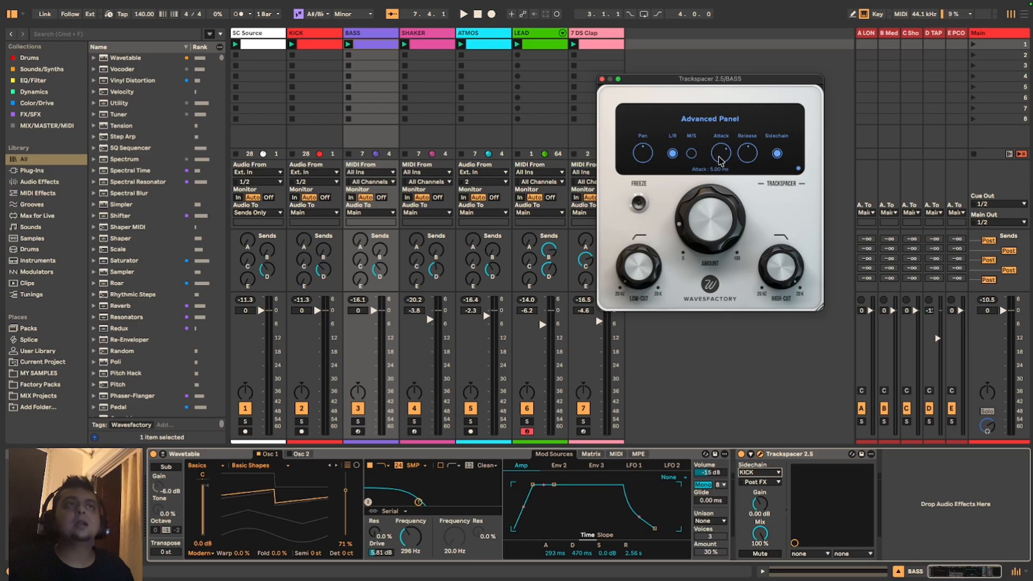
left_click_drag(717, 159, 718, 263)
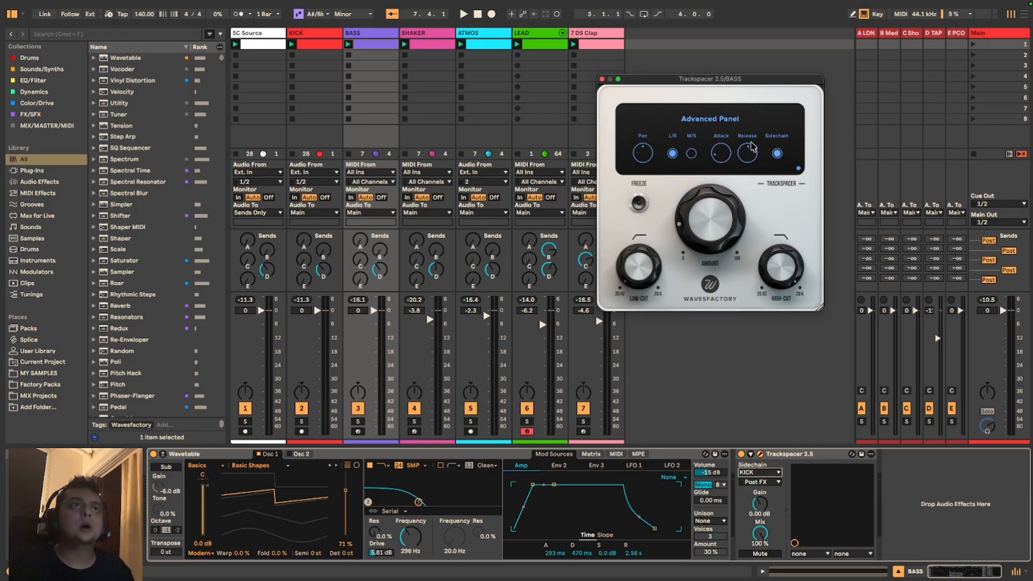
left_click_drag(749, 150, 748, 156)
left_click_drag(747, 202, 747, 232)
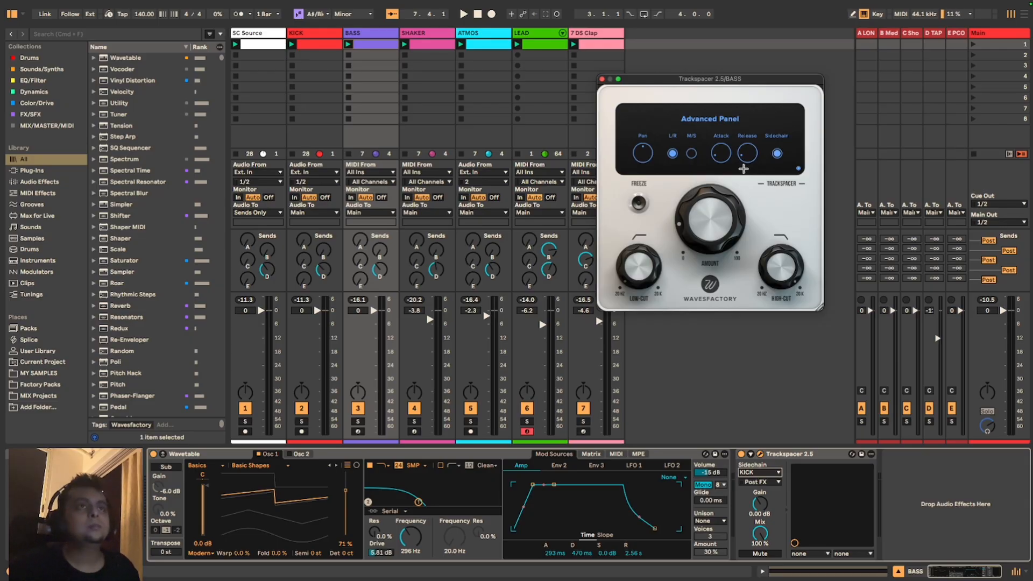
left_click(798, 169)
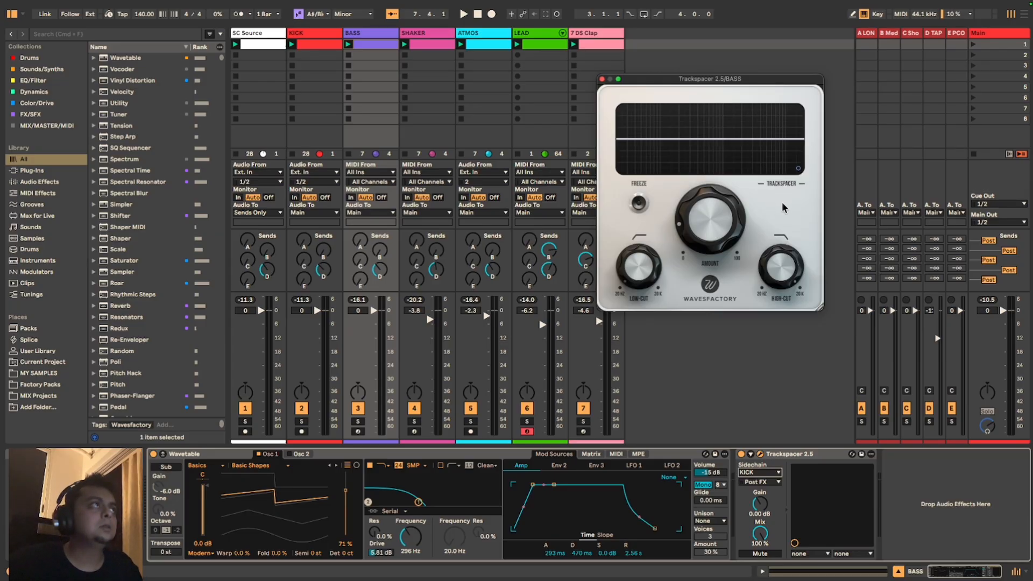
Step: Solo the KICK and BASS tracks and raise Trackspacer's Amount on BASS to about 75%
key("space")
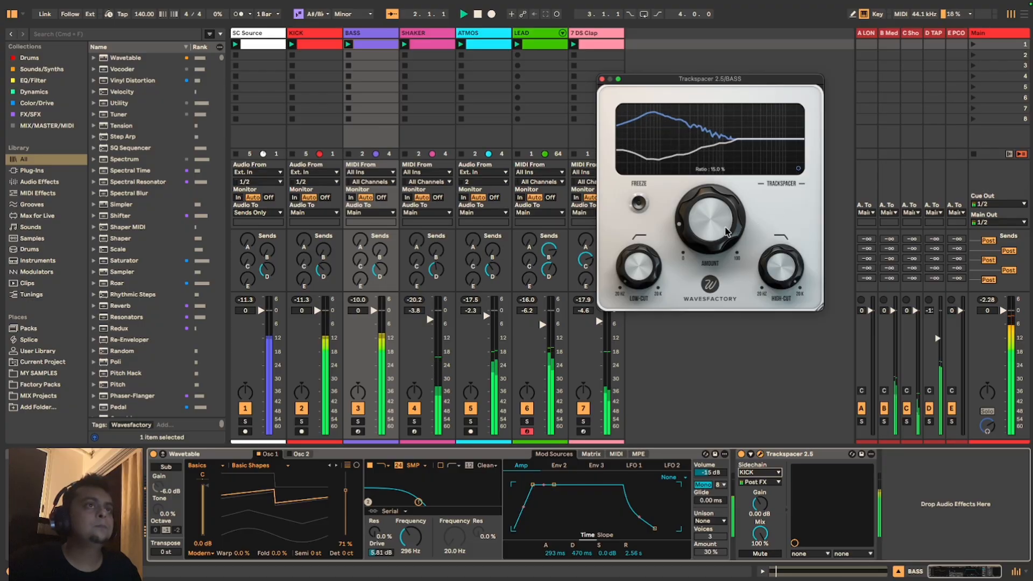
mouse_move(647, 289)
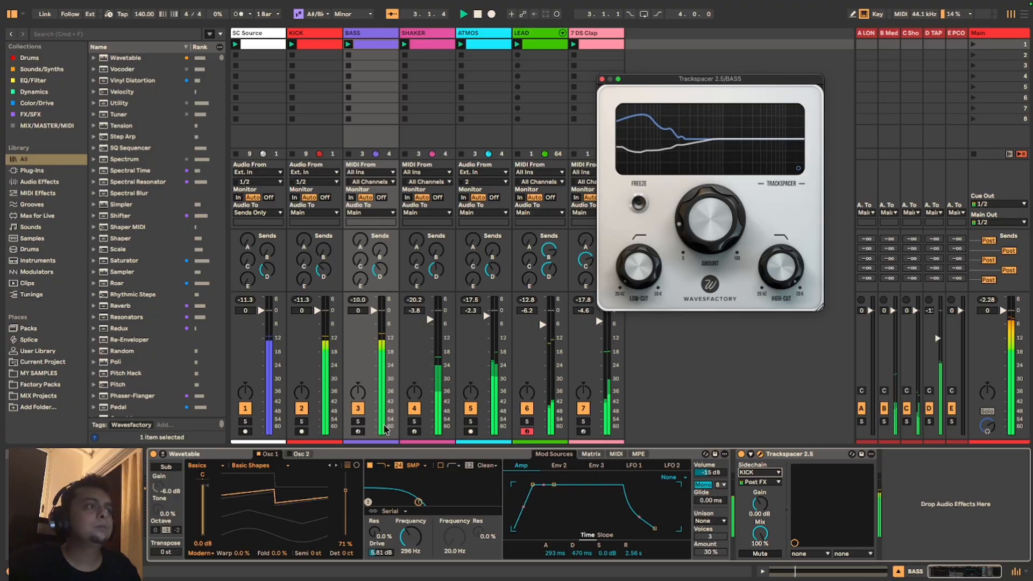
left_click(302, 421)
left_click(358, 421)
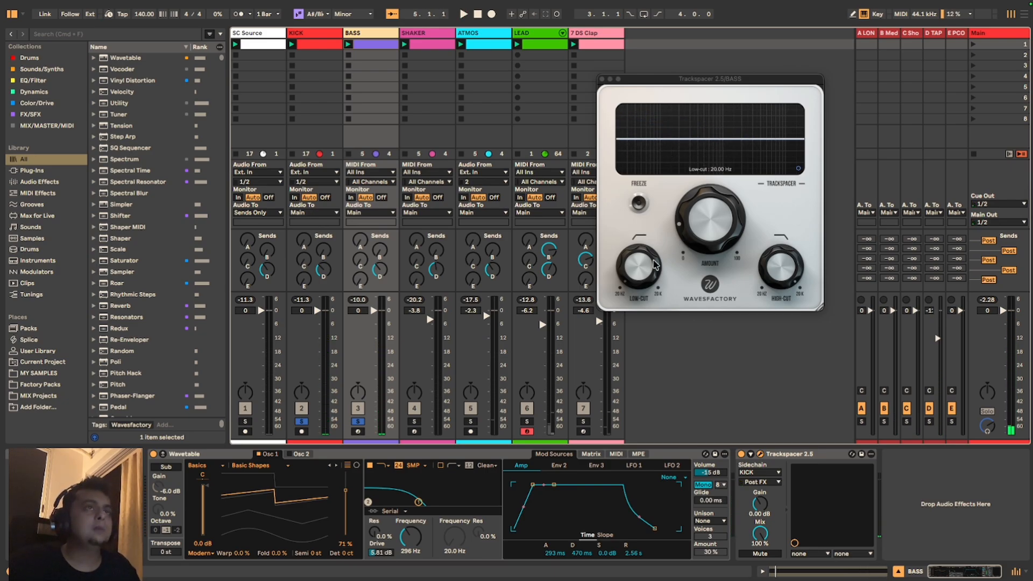
left_click_drag(706, 227, 709, 163)
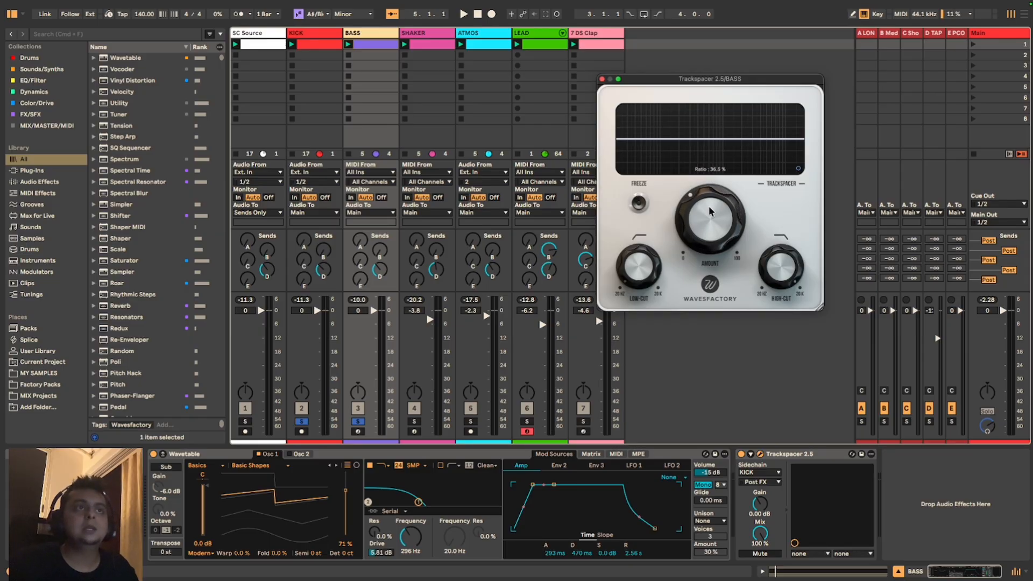
left_click_drag(709, 214, 714, 194)
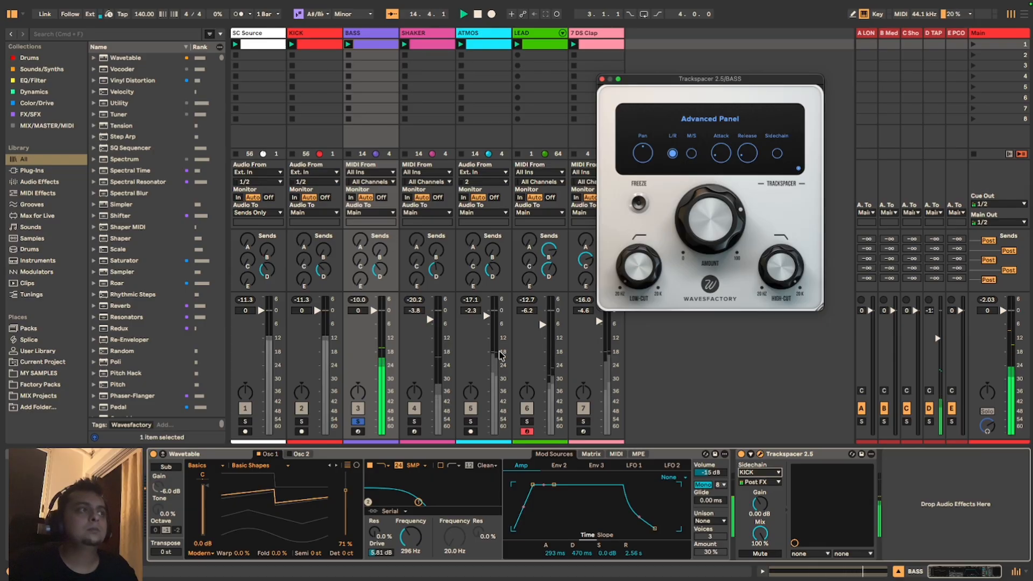
Step: Unsolo BASS during playback and close Trackspacer's window to hear the ducking in the full mix
left_click(355, 422)
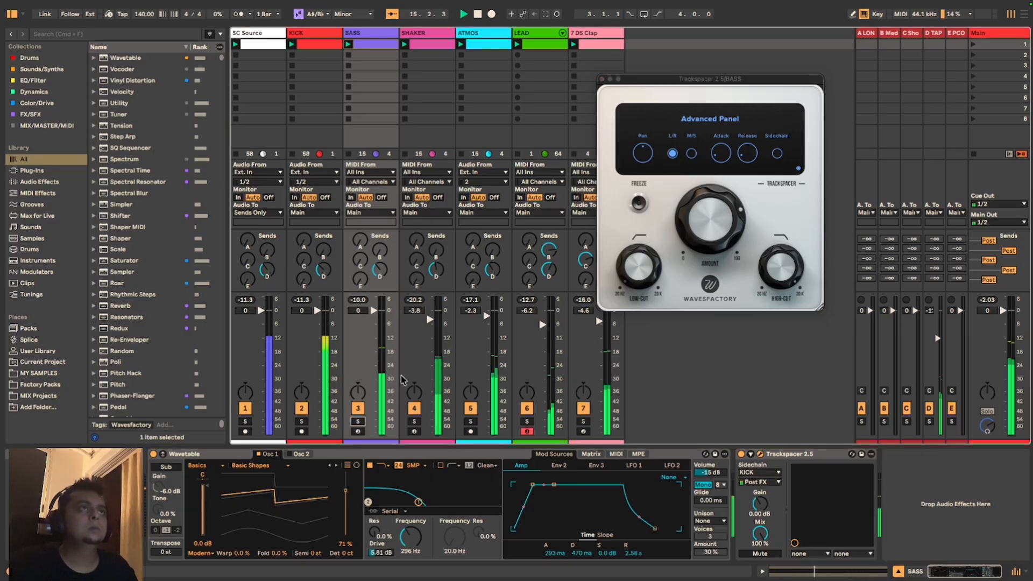
left_click(601, 78)
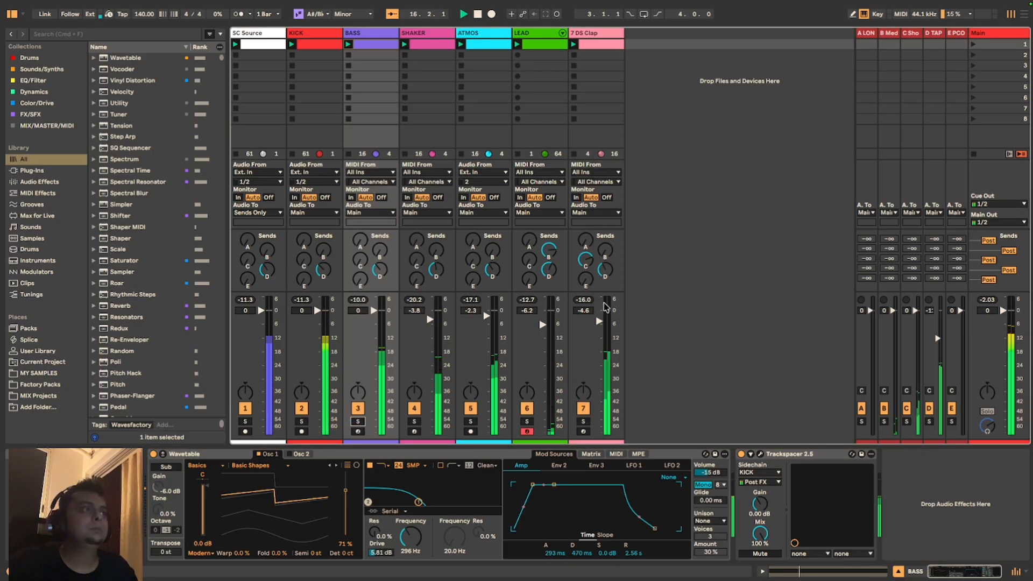
left_click(760, 455)
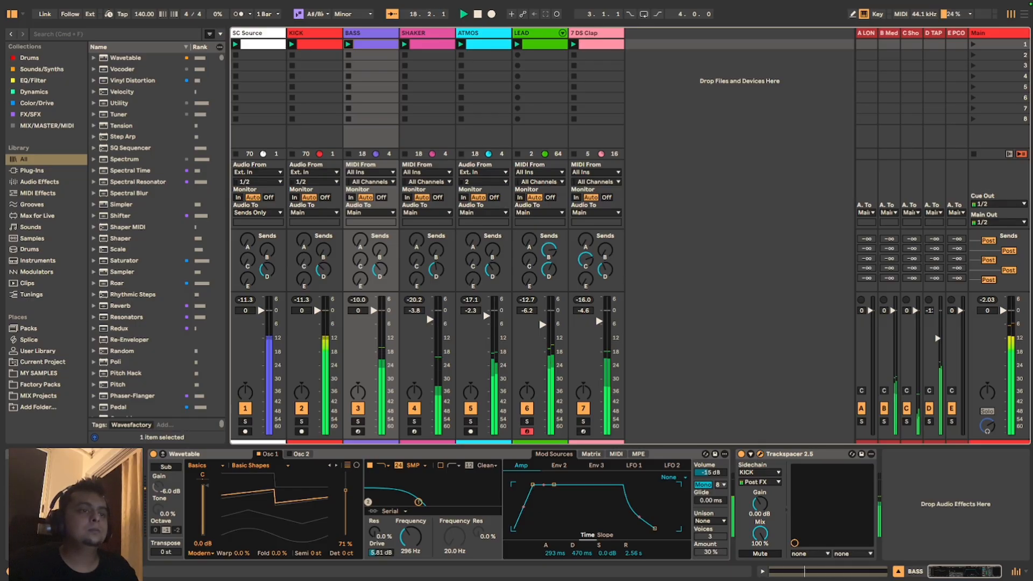
Step: Reopen Trackspacer on BASS, lower its Amount during playback, and switch the Advanced Panel back to the spectrum display
left_click_drag(693, 191, 678, 122)
mouse_move(709, 274)
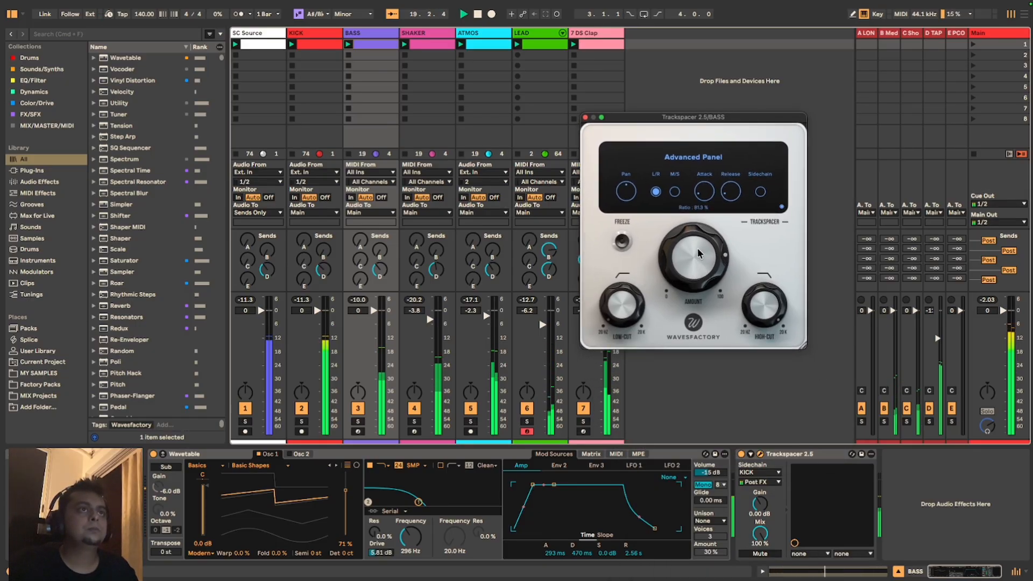
left_click_drag(700, 262, 699, 307)
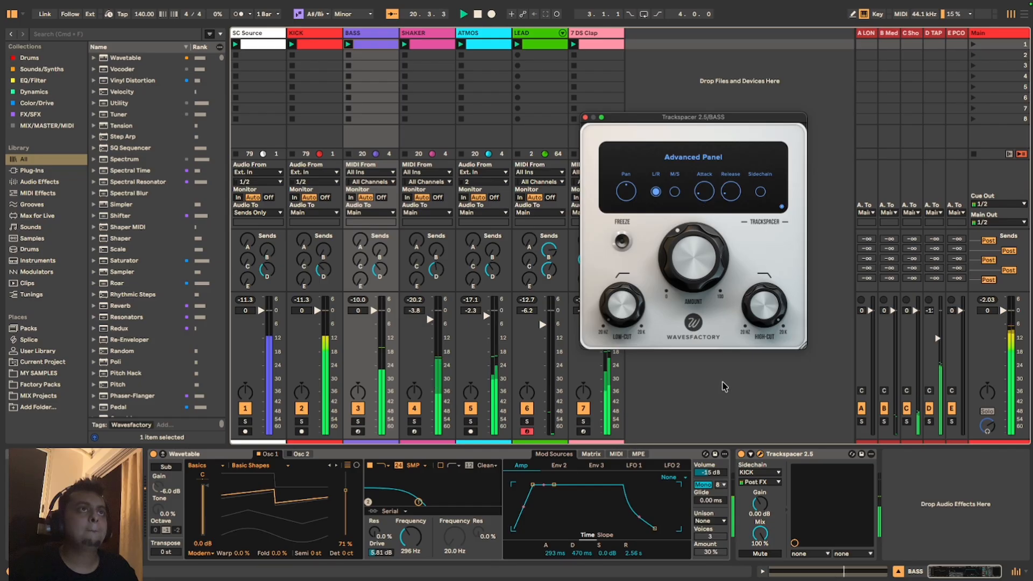
left_click(781, 206)
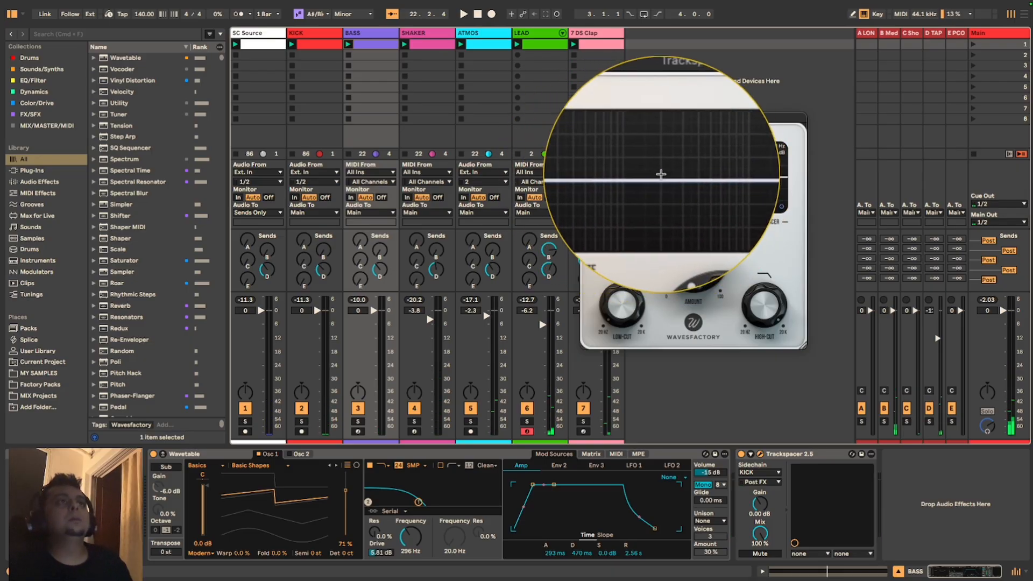
key("space")
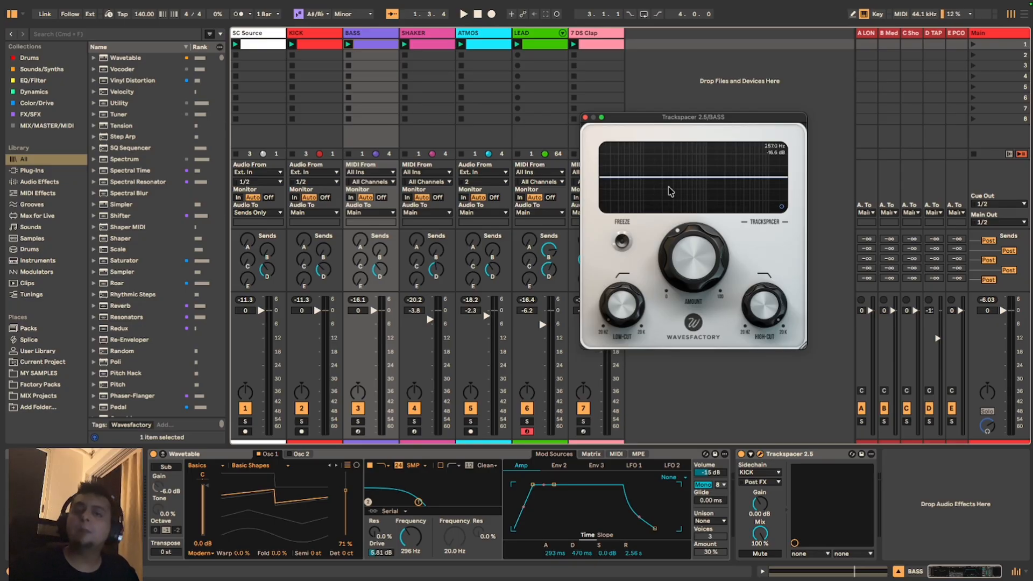
Step: Balance BASS during playback with Wavetable's volume at -12 dB and Trackspacer's Amount at about 29%, and close the plug-in window
key("space")
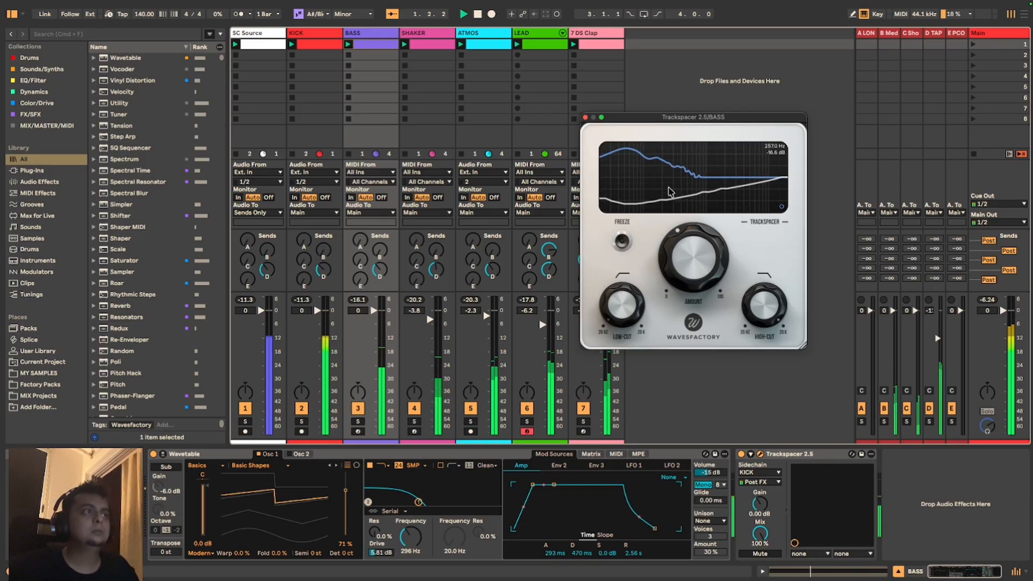
left_click_drag(709, 229, 702, 315)
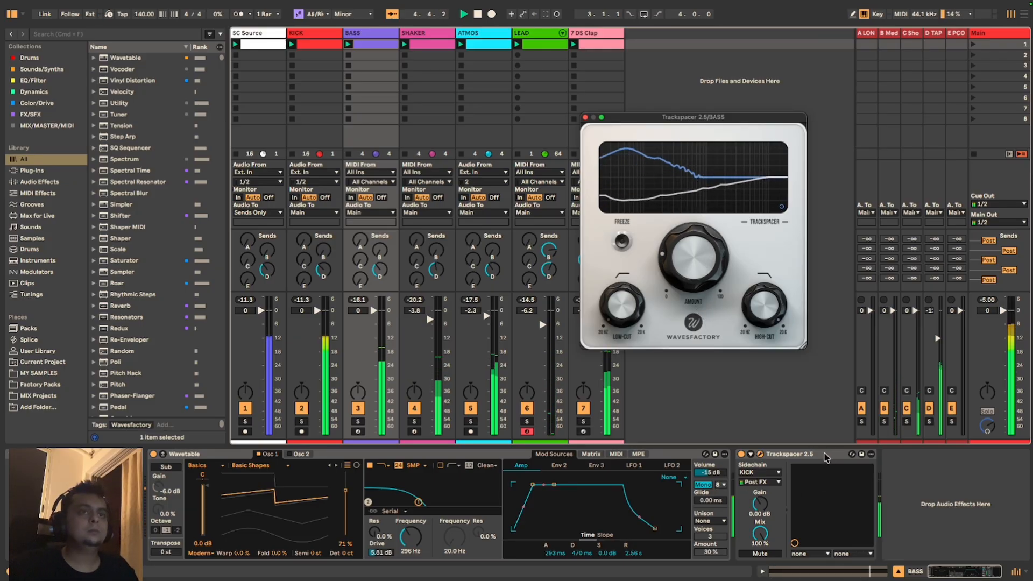
left_click_drag(709, 474, 709, 468)
left_click_drag(698, 245, 693, 229)
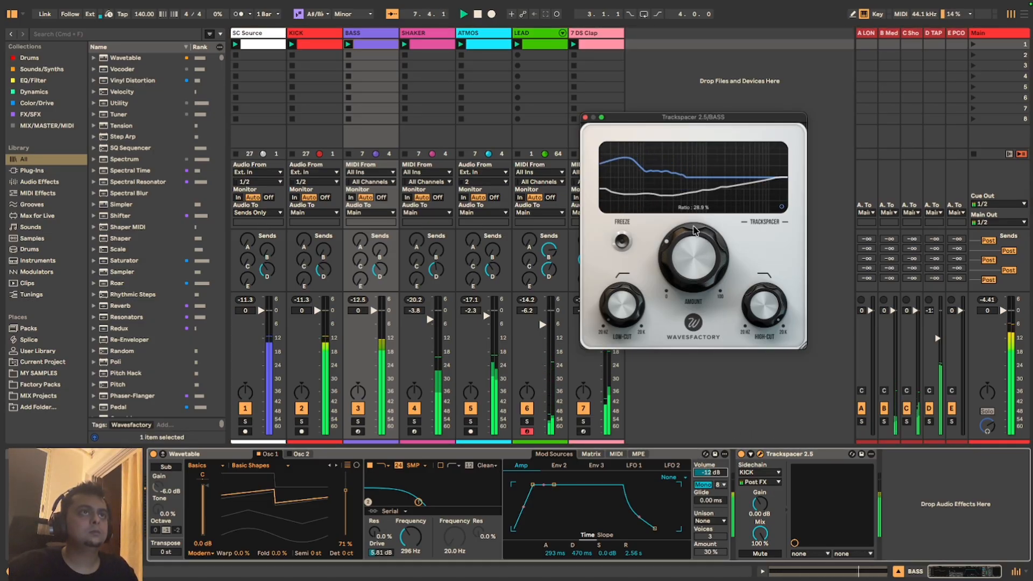
left_click(585, 117)
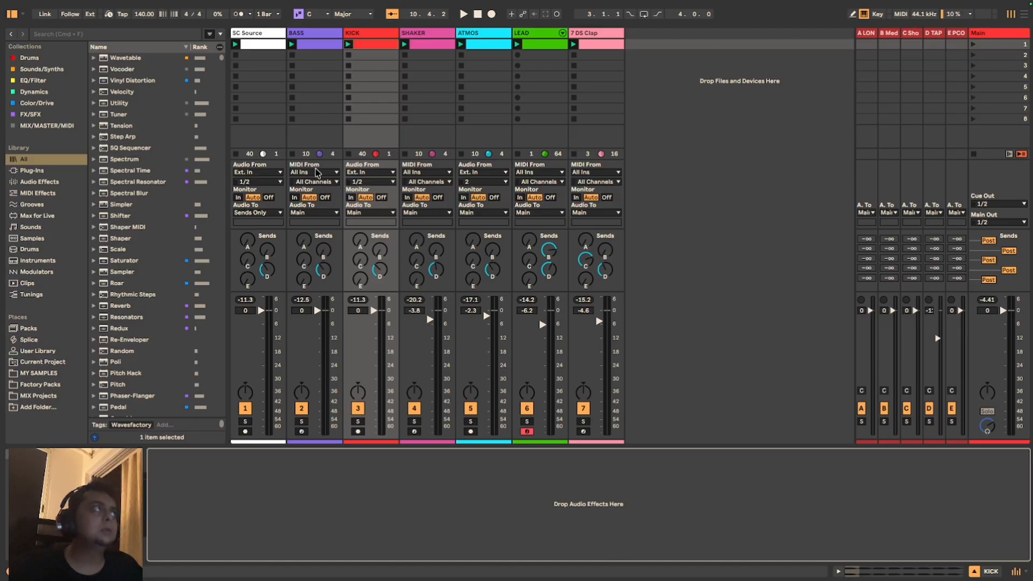
Step: Search the browser for "ut" and place a Utility device at the end of the SHAKER track's chain
left_click(139, 36)
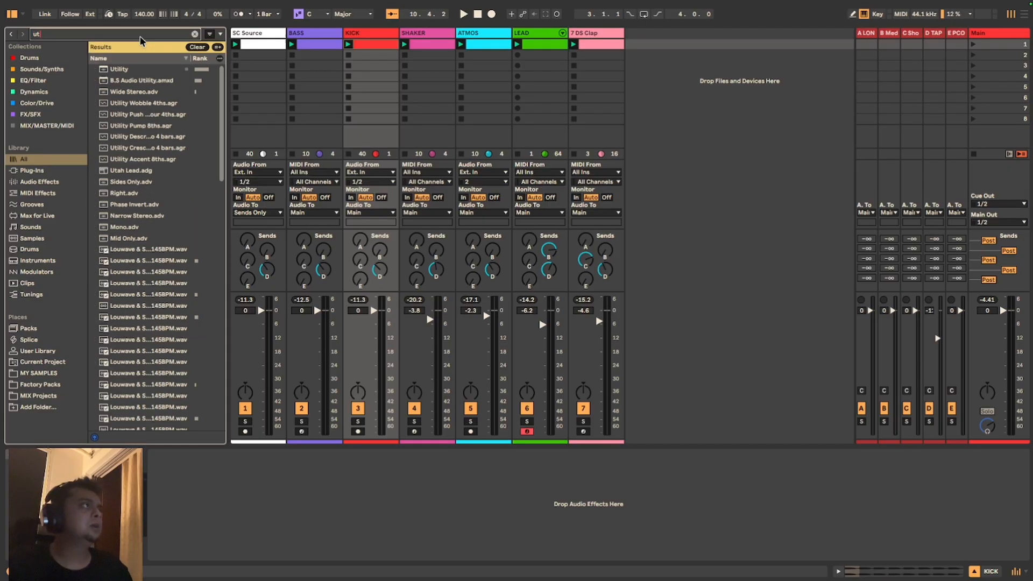
key("Down")
key("Return")
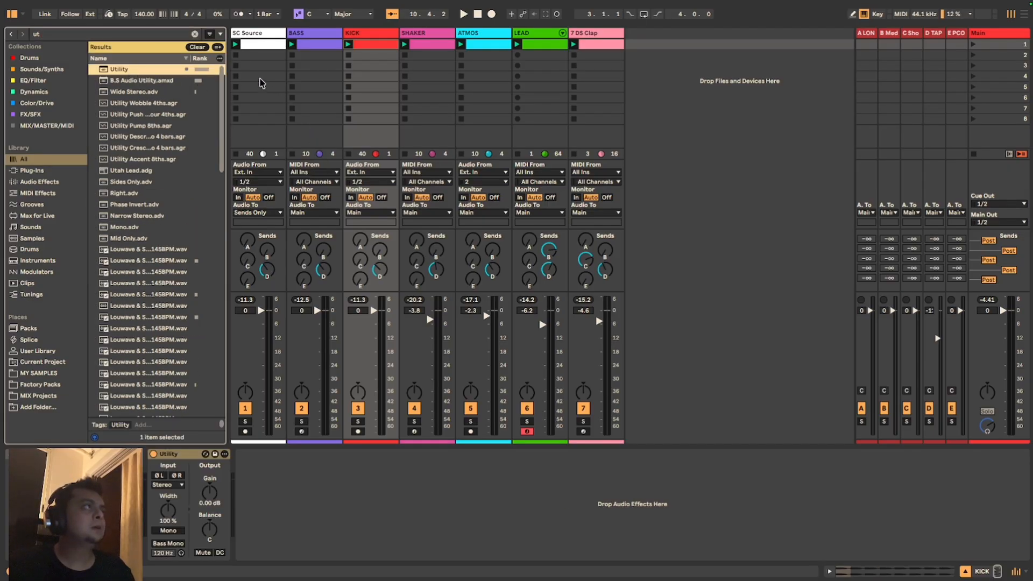
left_click(173, 455)
left_click(437, 63)
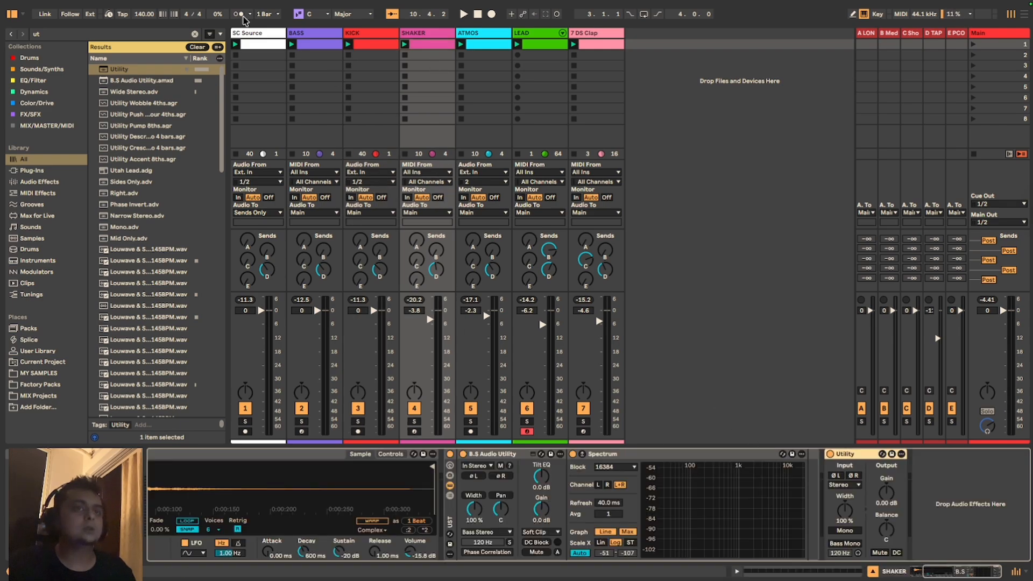
Step: Search the browser for "shaper", add the Shaper modulator after Utility on SHAKER, and clear the search
left_click(194, 34)
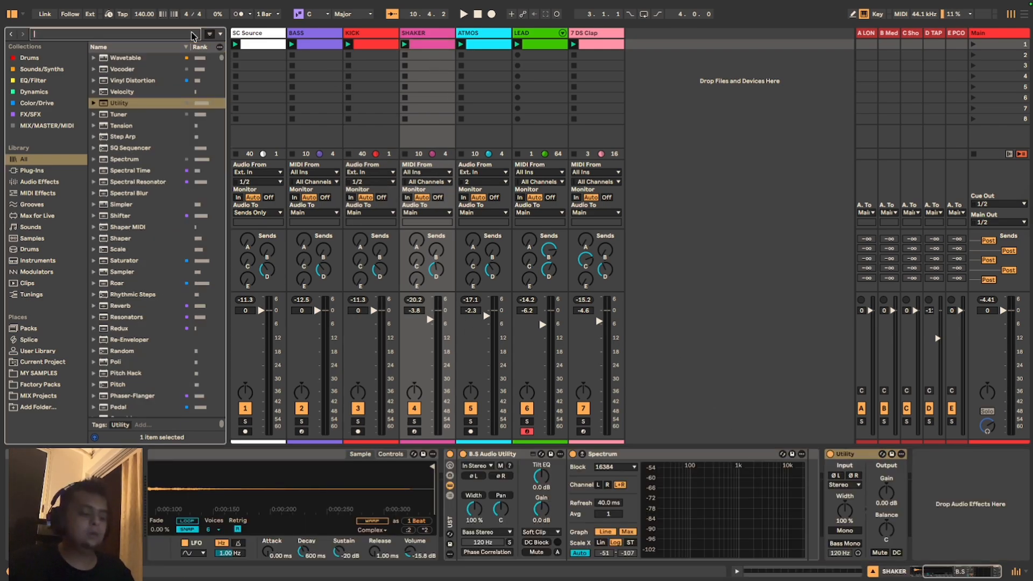
type("shaper")
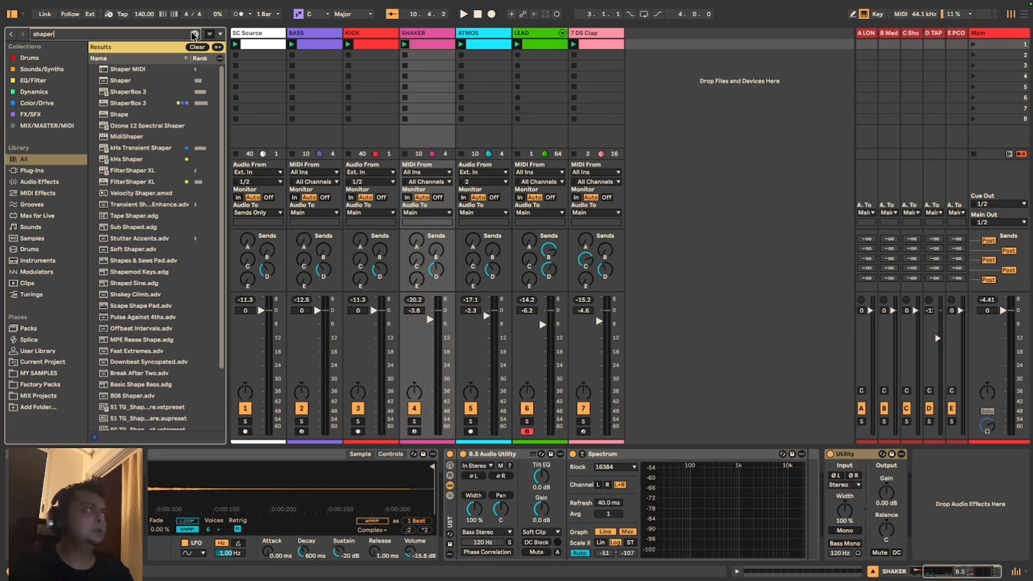
key("Down")
key("Down")
key("Return")
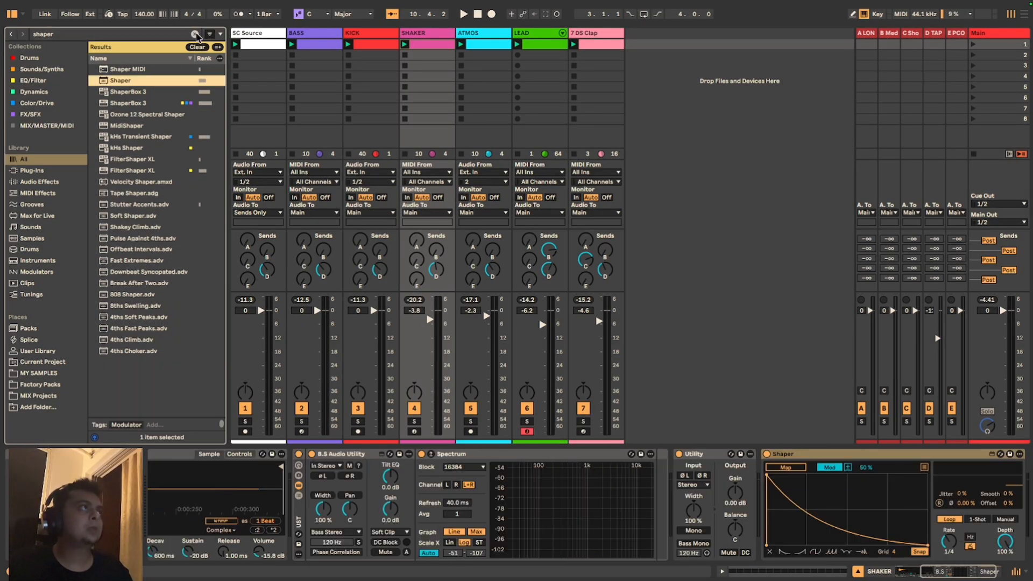
left_click(194, 33)
left_click_drag(945, 575, 955, 575)
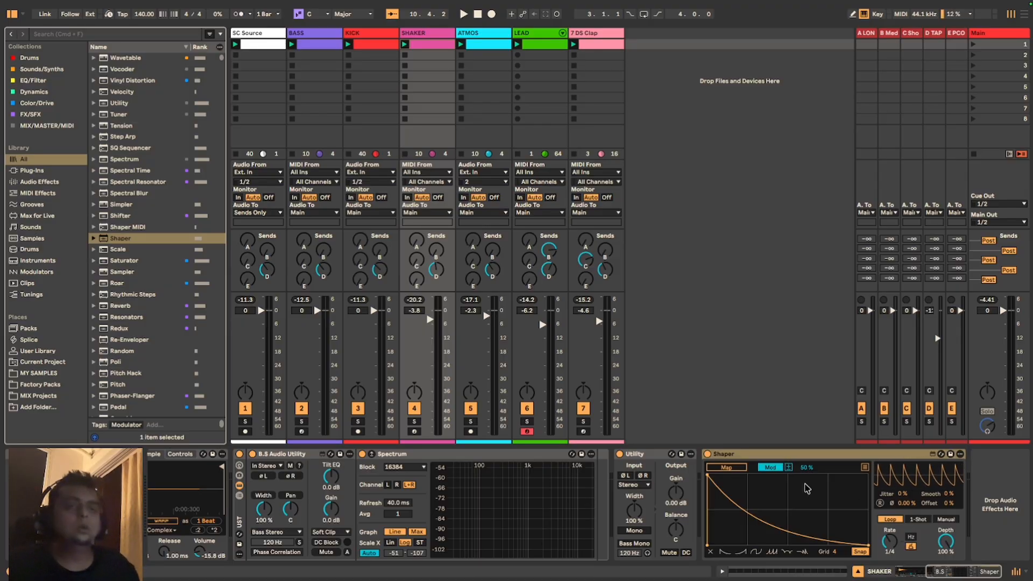
Step: Arm Shaper's mapping and draw a curved ramp rising from zero to full at the third grid line, held flat to the end
left_click(720, 468)
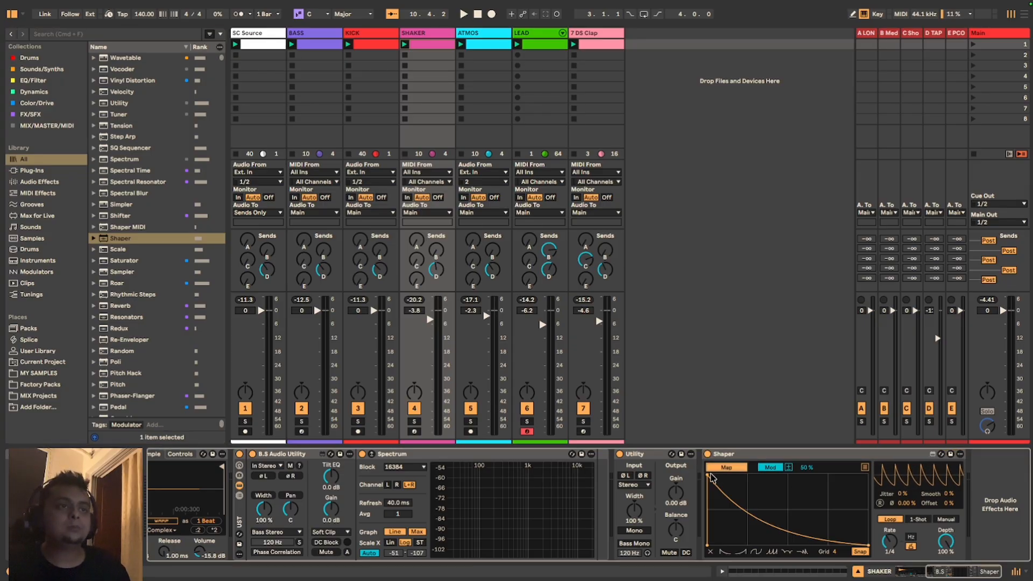
left_click_drag(711, 478, 870, 474)
left_click(741, 551)
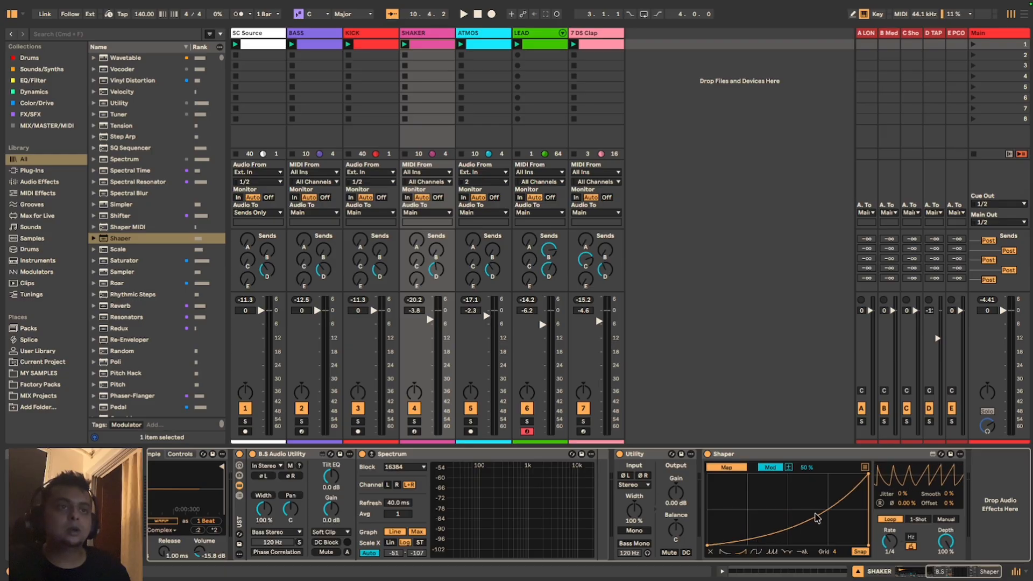
left_click_drag(817, 517, 808, 469)
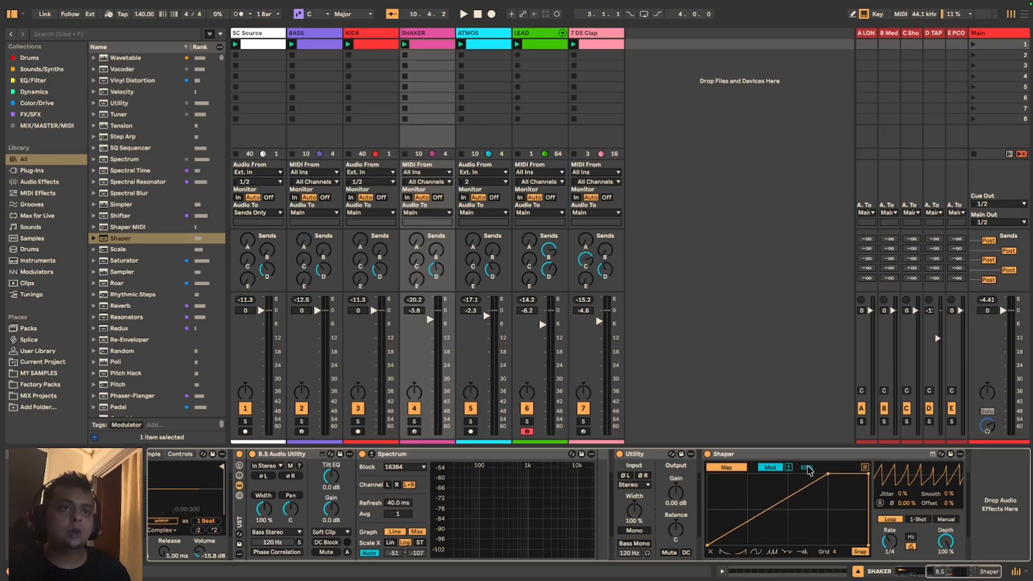
mouse_move(773, 507)
left_mouse_down()
mouse_move(773, 533)
mouse_move(774, 515)
left_mouse_up()
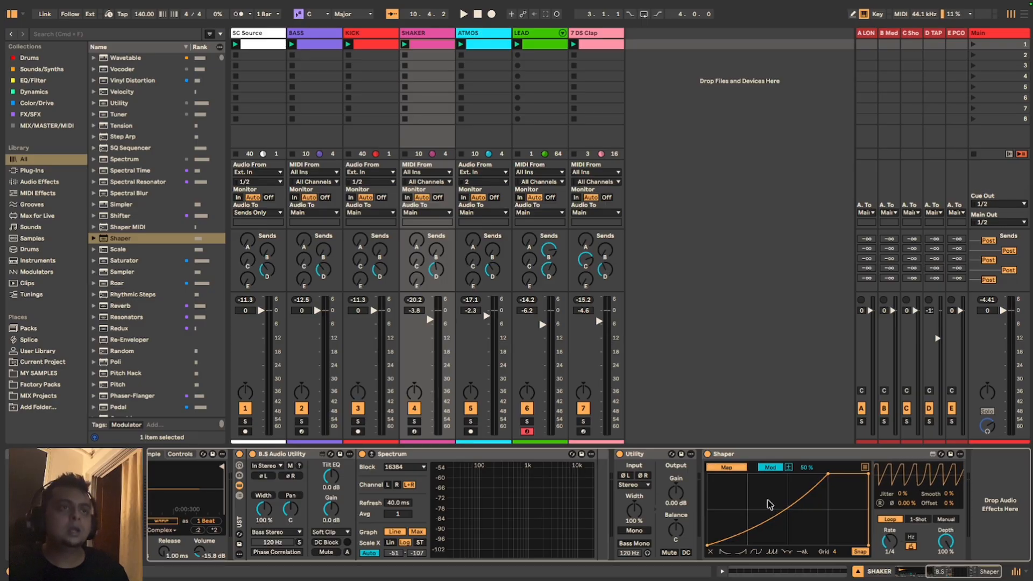
Step: Map Shaper to Utility's Gain in Remote mode with a 50% maximum, and bend the ramp into a deeper, later-rising curve
left_click(769, 468)
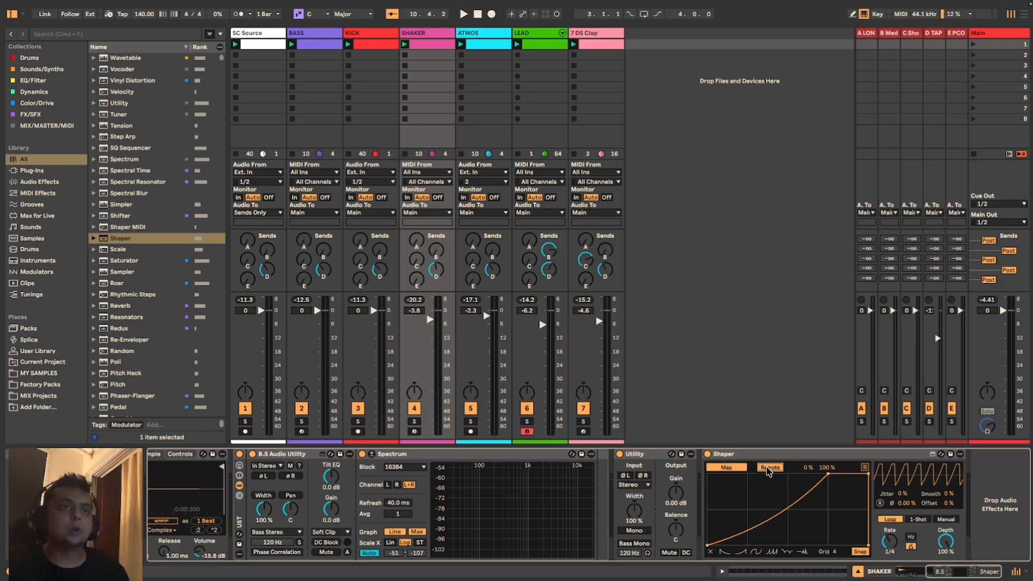
left_click(676, 492)
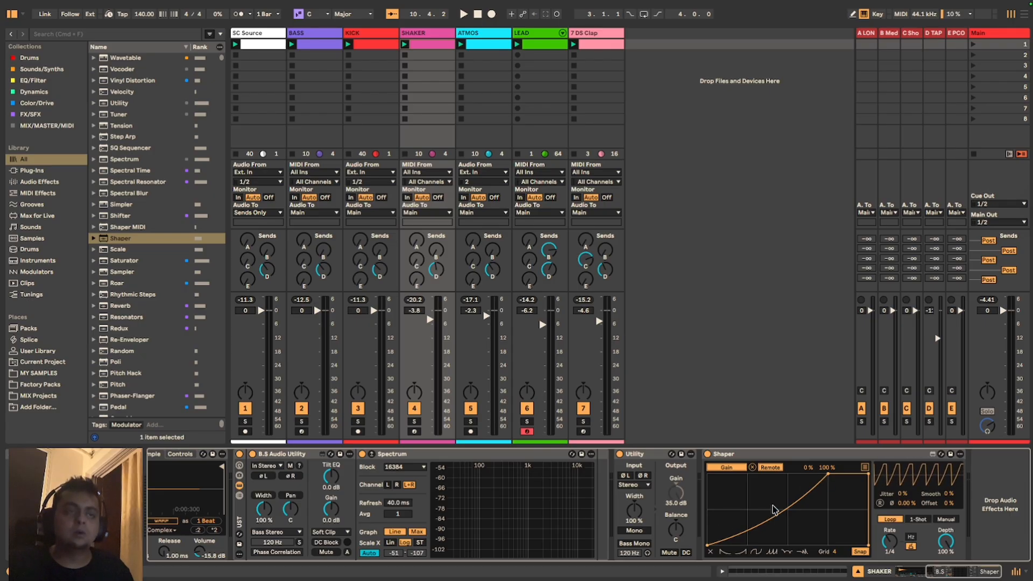
left_click(827, 468)
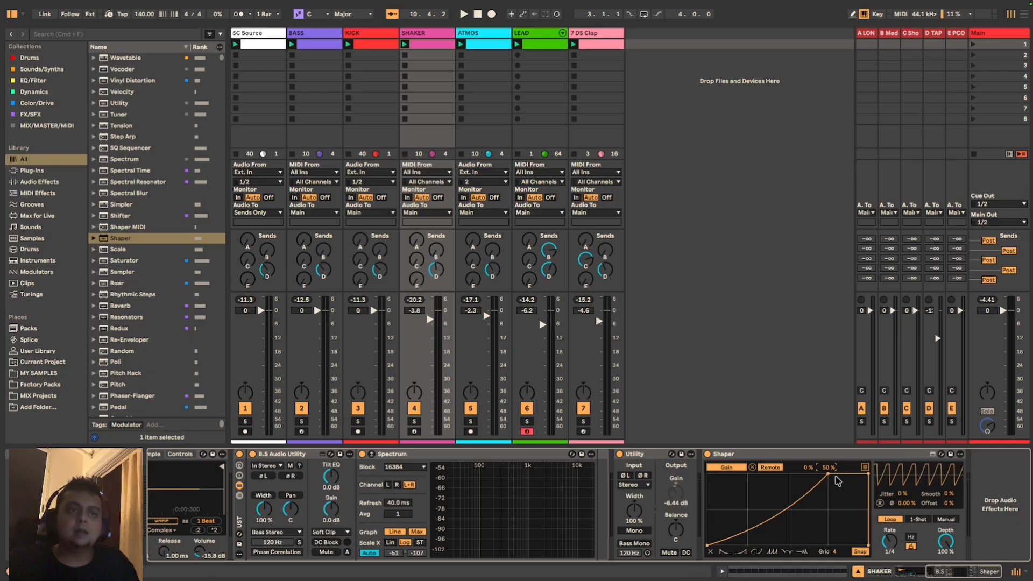
double_click(784, 512)
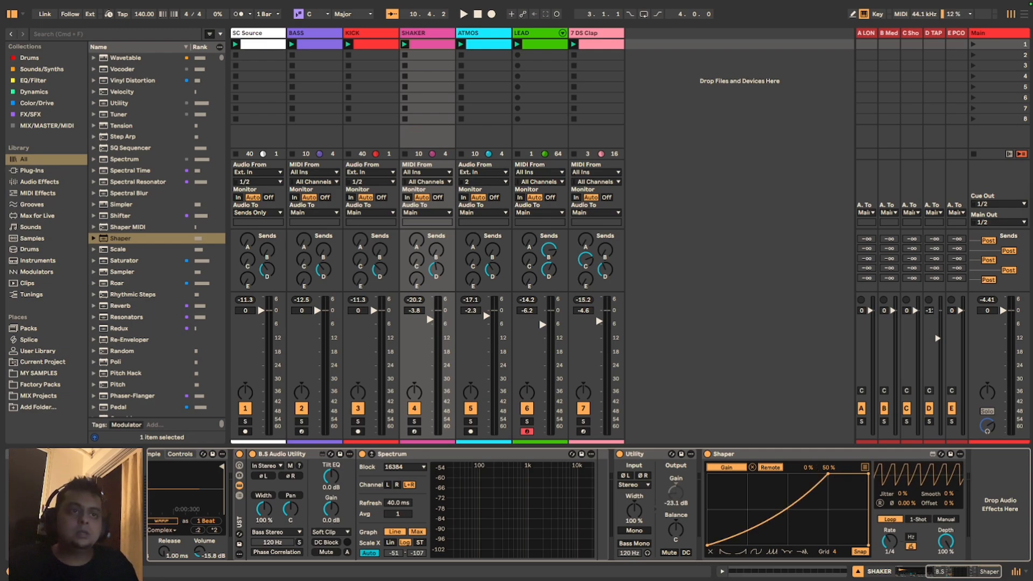
left_click_drag(784, 510, 785, 529)
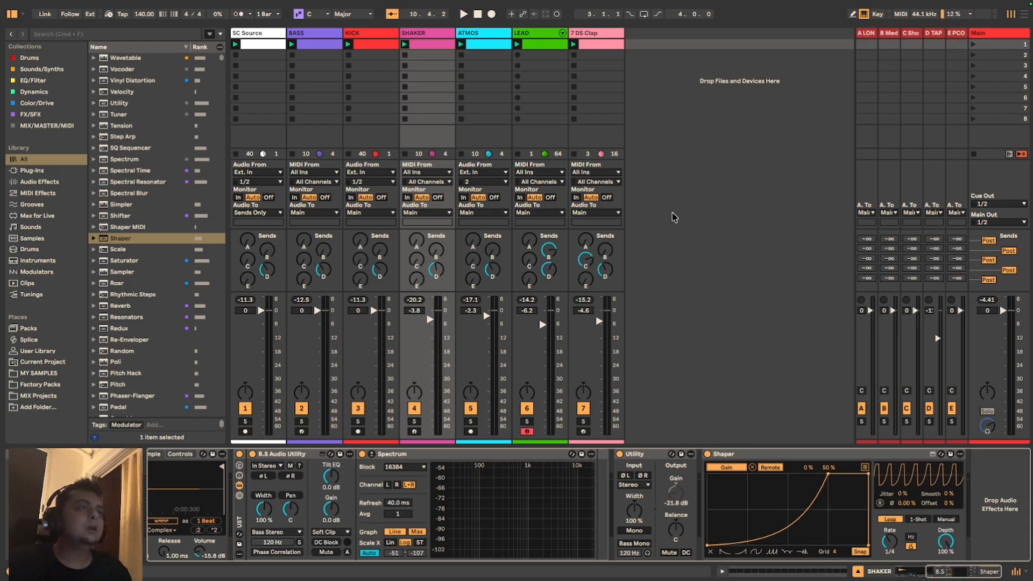
Step: Group Utility and Shaper on SHAKER into an audio effect rack and bypass the rack
left_click(635, 453)
left_click(755, 456, "shift")
key("super+g")
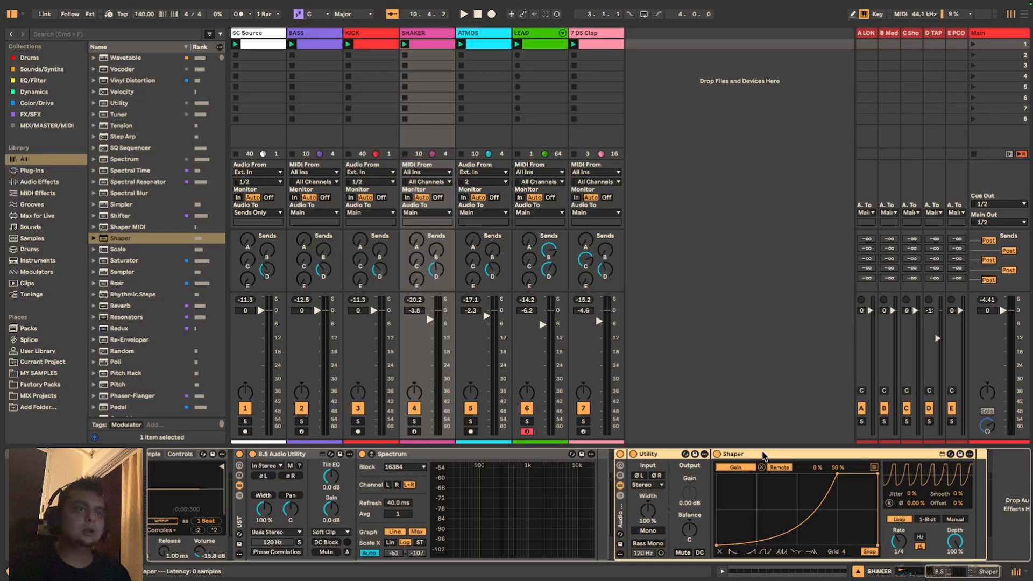
left_click(620, 454)
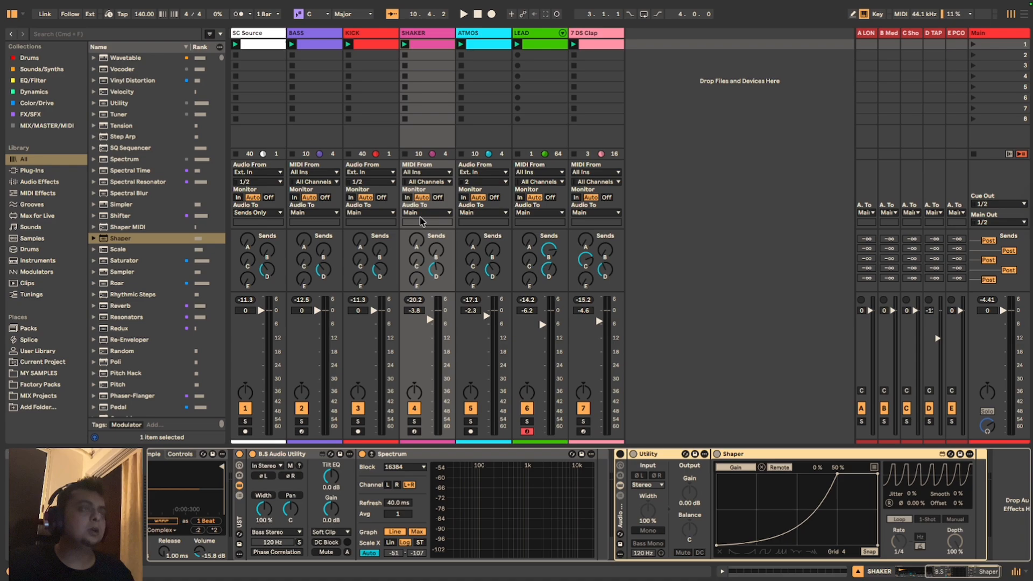
Step: Solo KICK and SHAKER, play them without ducking while viewing SHAKER's enlarged clip notes, and return to its device chain
left_click(357, 421)
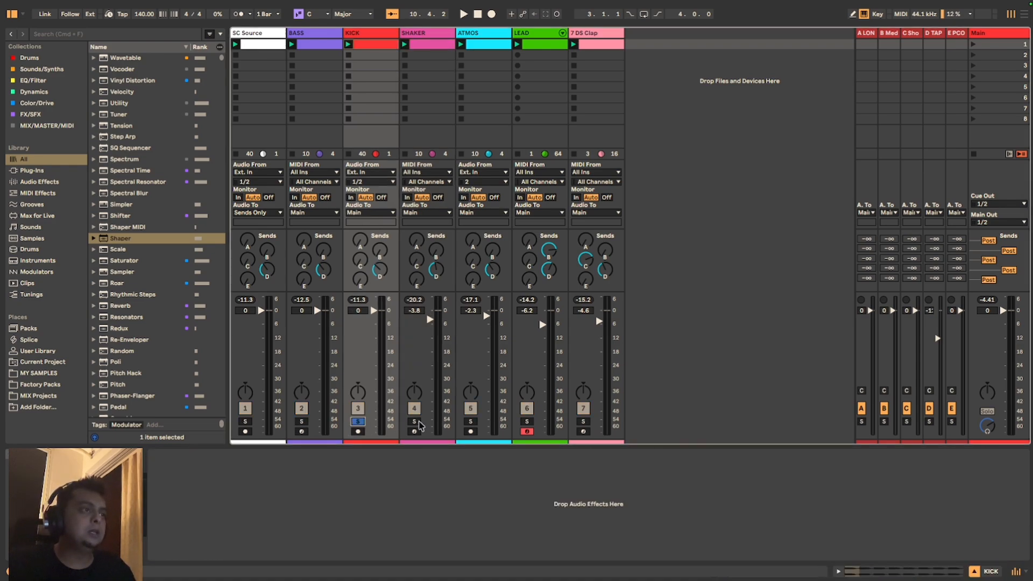
left_click(414, 421)
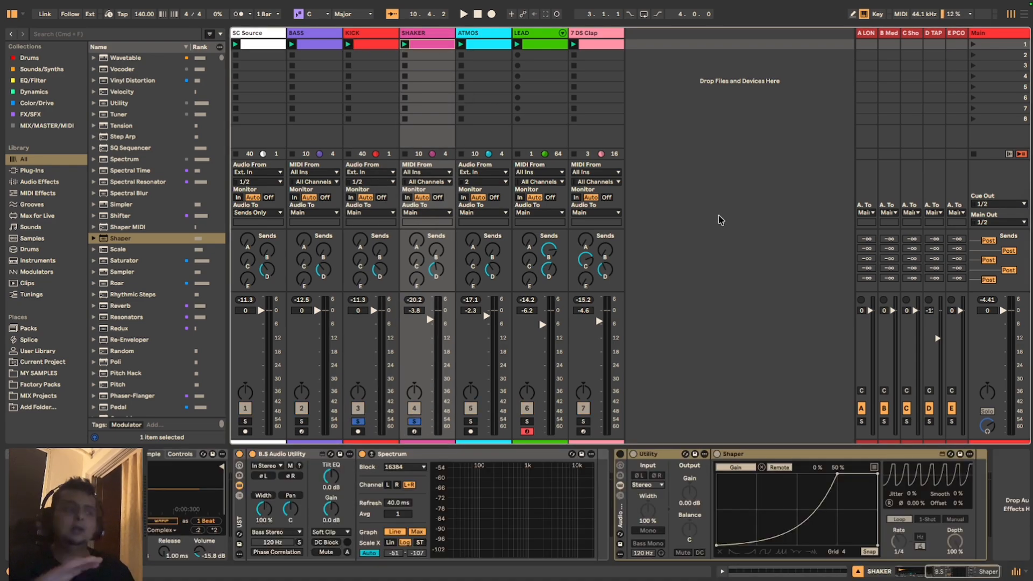
left_click(787, 569)
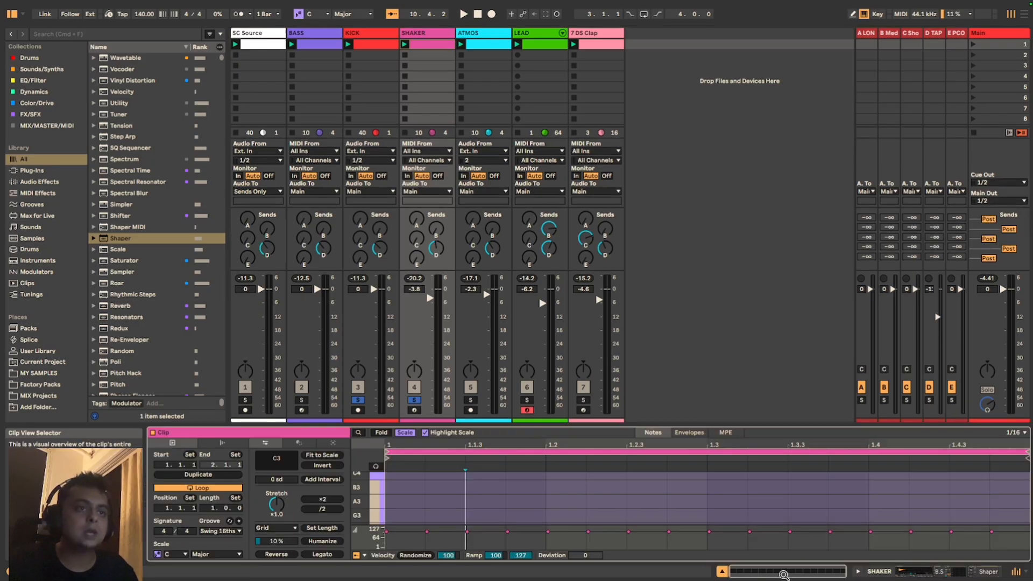
left_click_drag(653, 422, 653, 215)
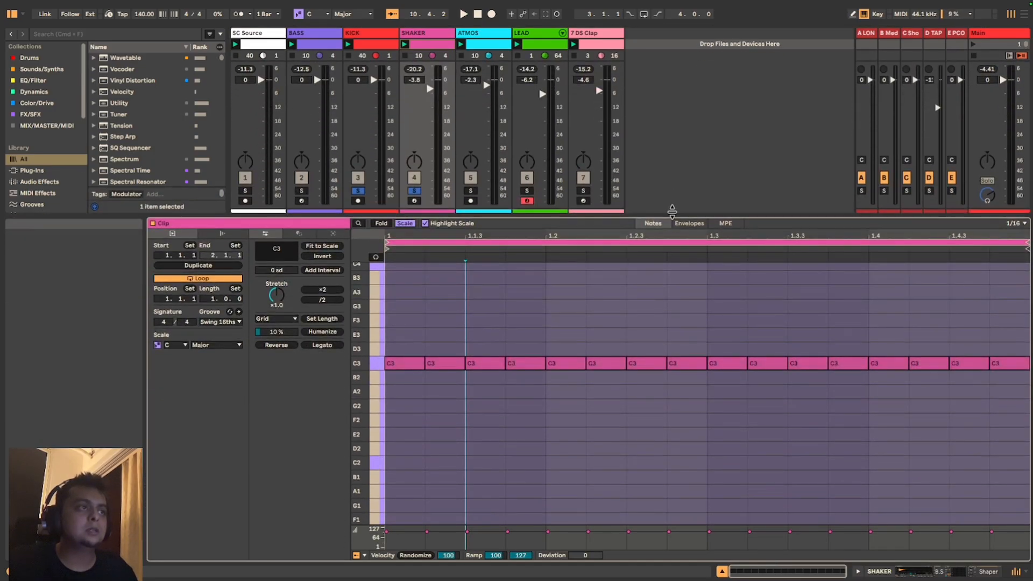
key("space")
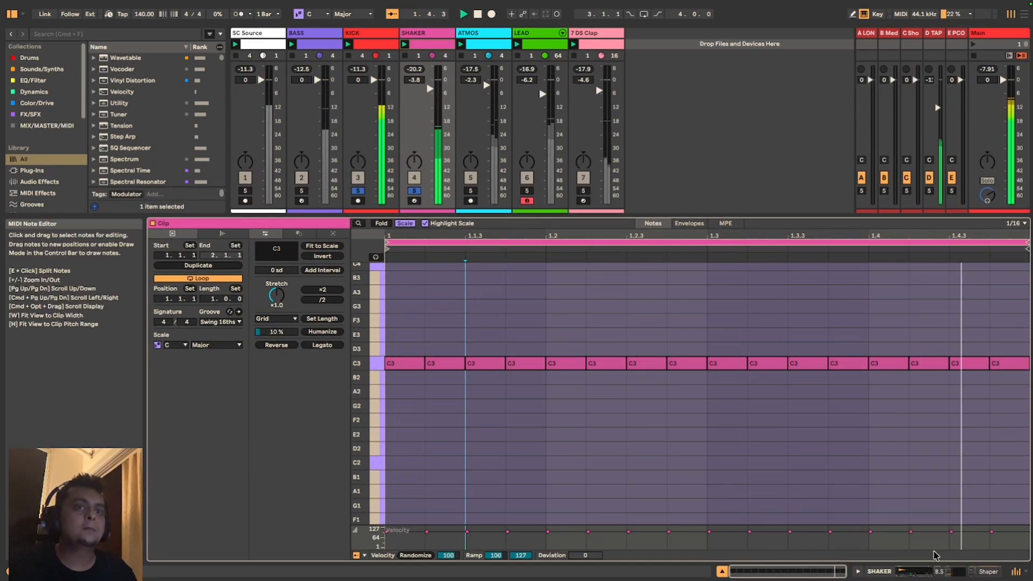
left_click(935, 571)
key("space")
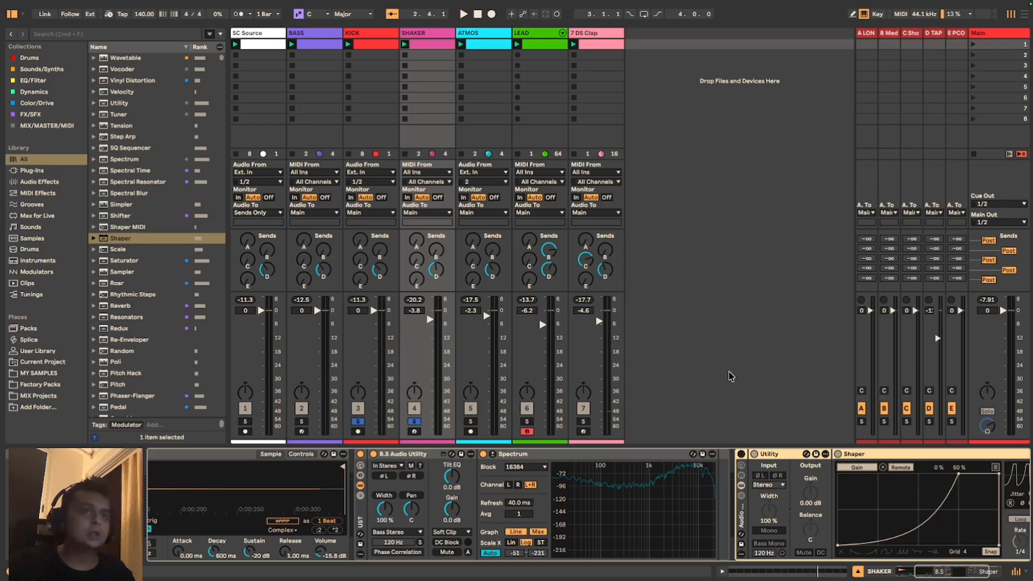
Step: Enable the Utility and Shaper rack on SHAKER and bend Shaper's curve upward into a faster rise while playing
left_click(933, 573)
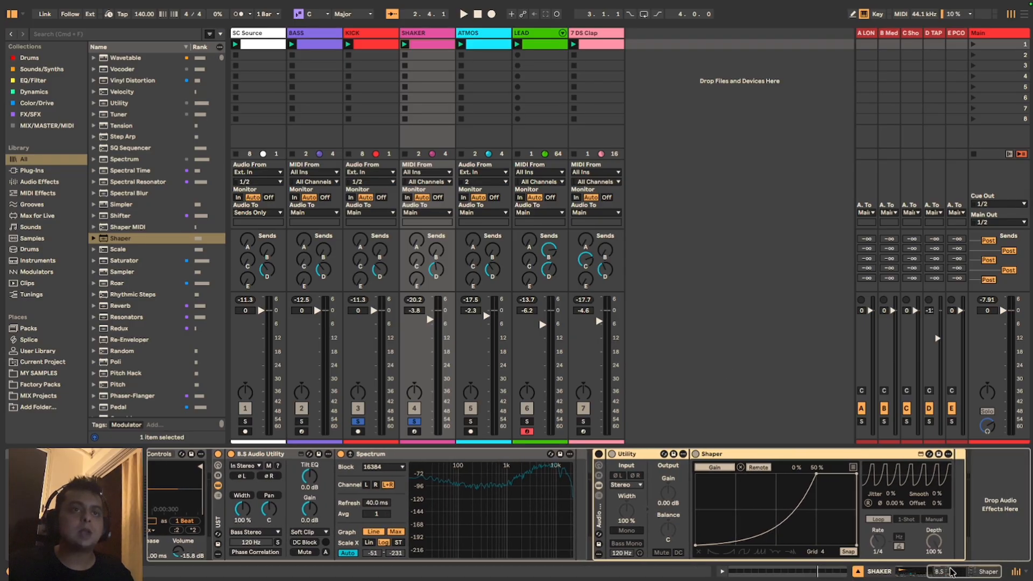
left_click(599, 454)
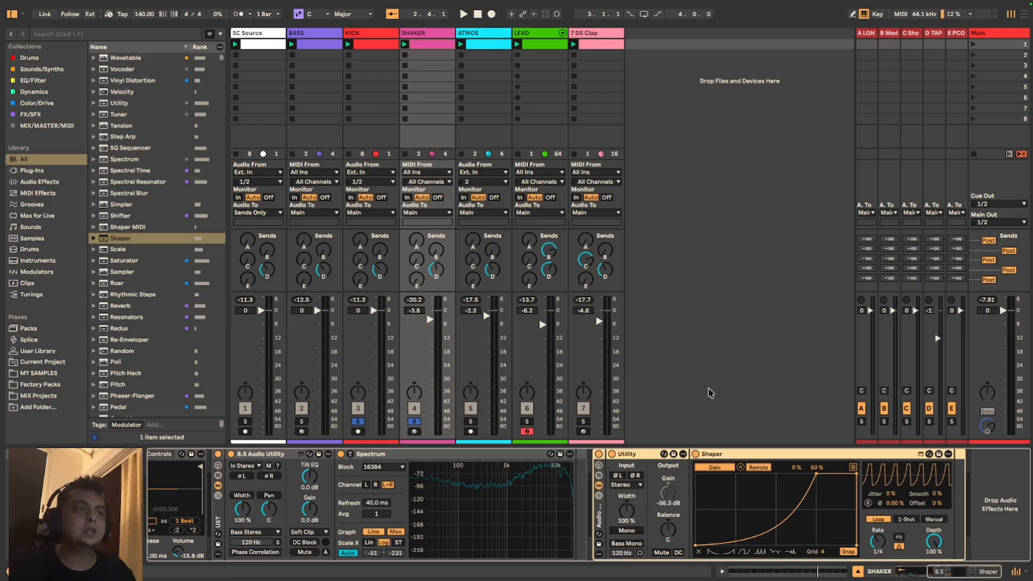
key("space")
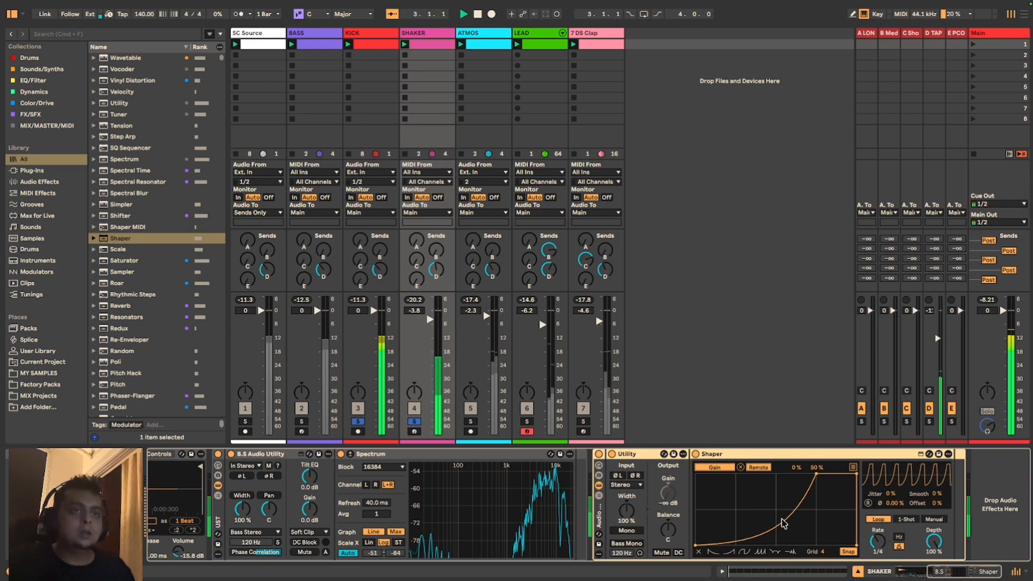
left_click_drag(783, 526, 783, 491)
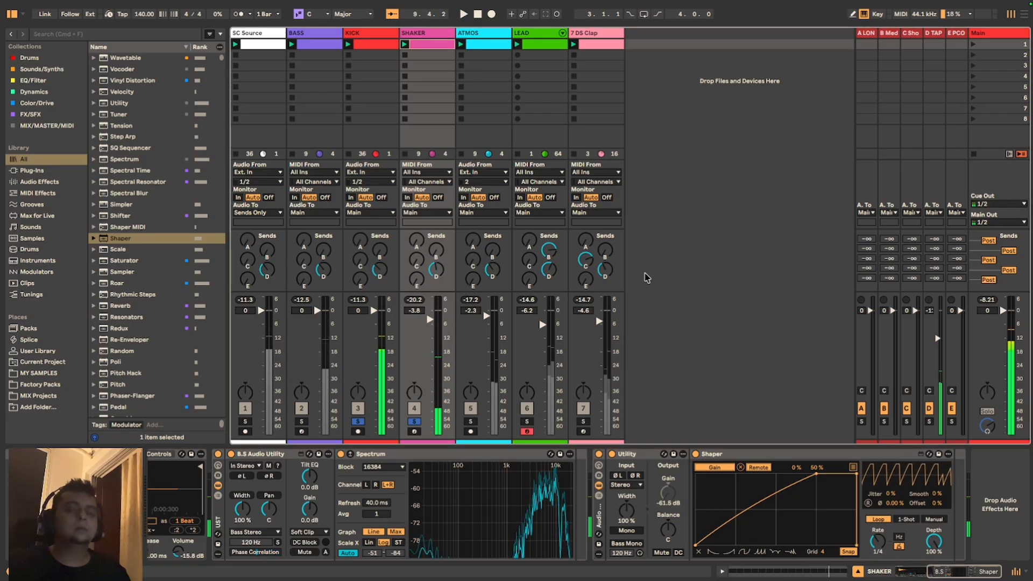
key("space")
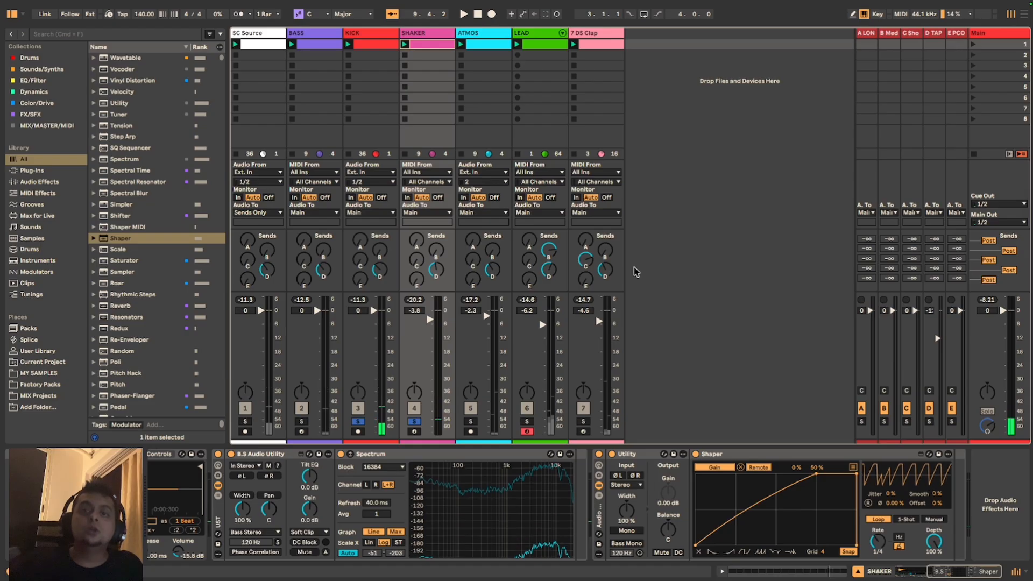